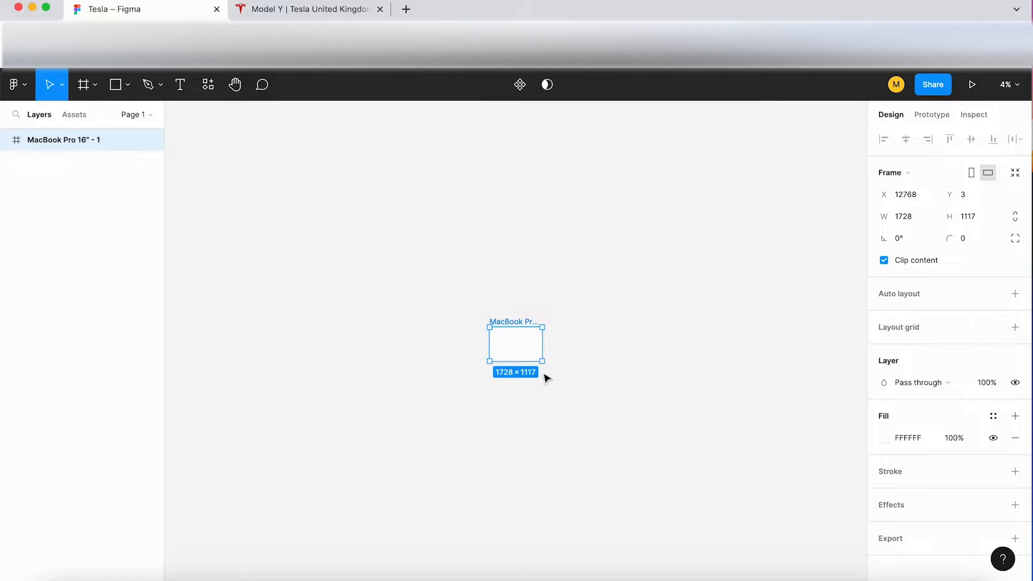
Step: Switch to the Tesla Model Y page, open its hero car image in a new tab, and copy the image
{"action": "scroll", "coordinate": [527, 361], "scroll_direction": "up", "scroll_amount": 10}
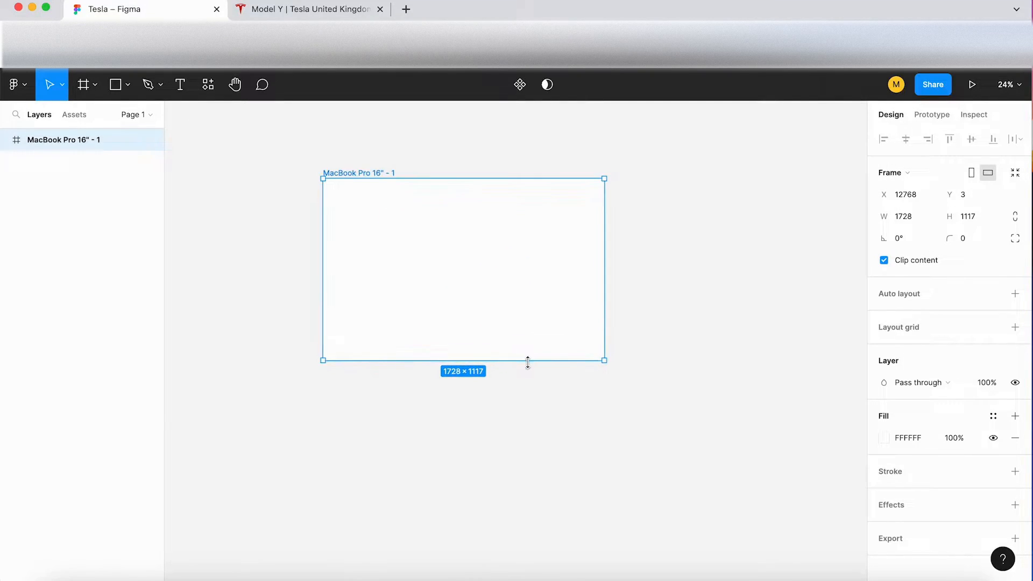
{"action": "scroll", "coordinate": [531, 368], "scroll_direction": "up", "scroll_amount": 2}
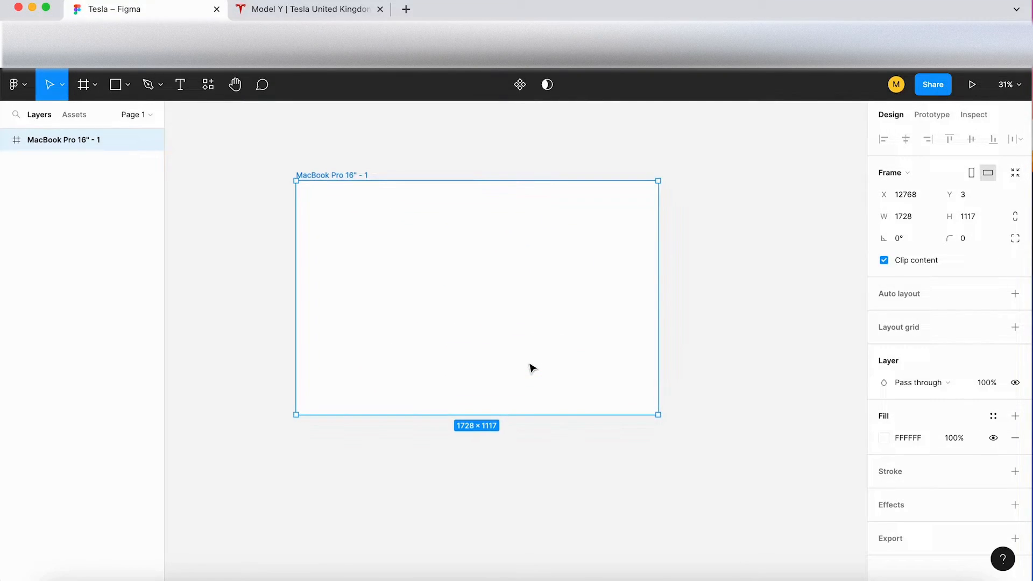
{"action": "left_click", "coordinate": [336, 10]}
{"action": "right_click", "coordinate": [168, 250]}
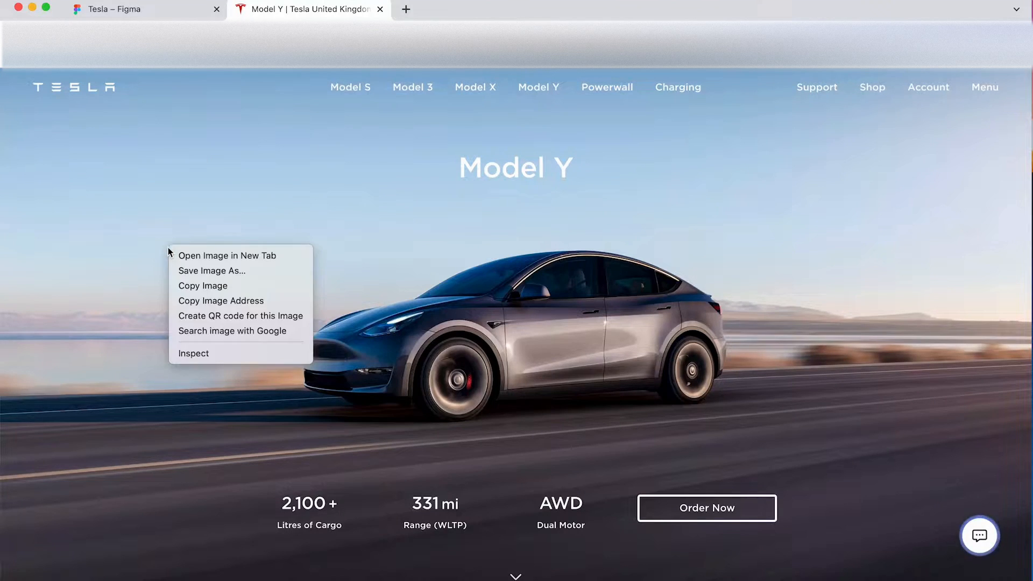
{"action": "left_click", "coordinate": [212, 259]}
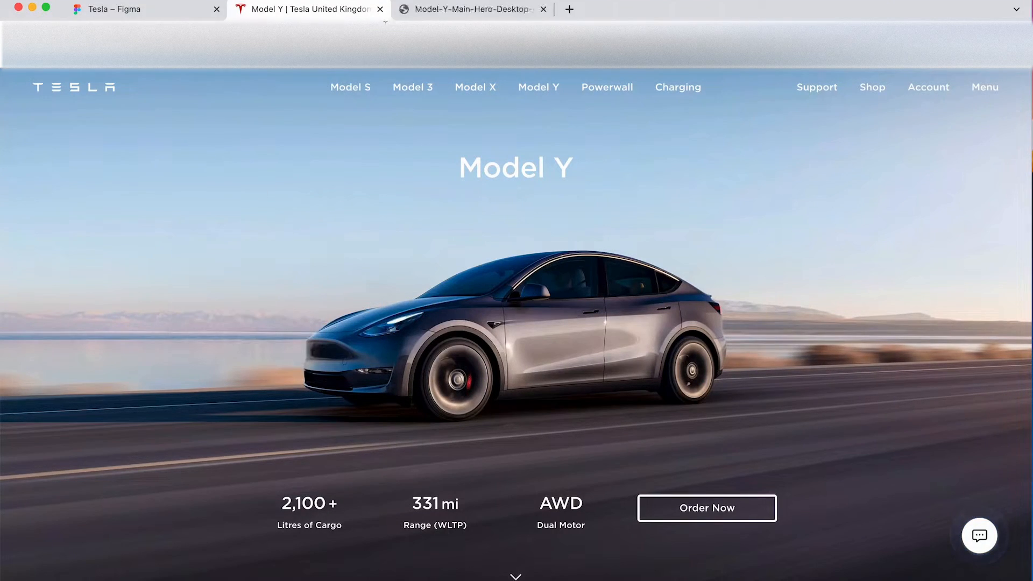
{"action": "left_click", "coordinate": [454, 10]}
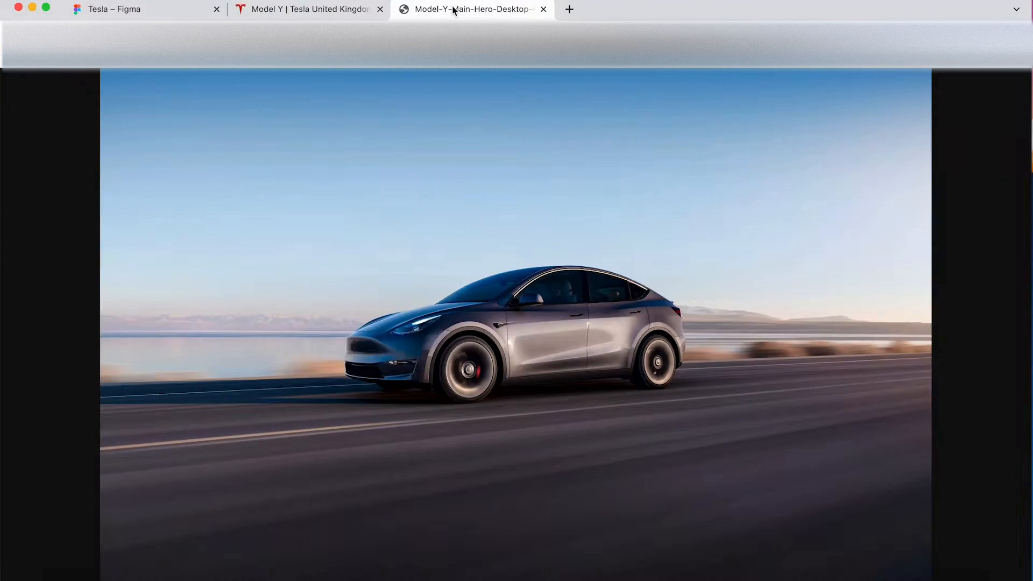
{"action": "right_click", "coordinate": [381, 248]}
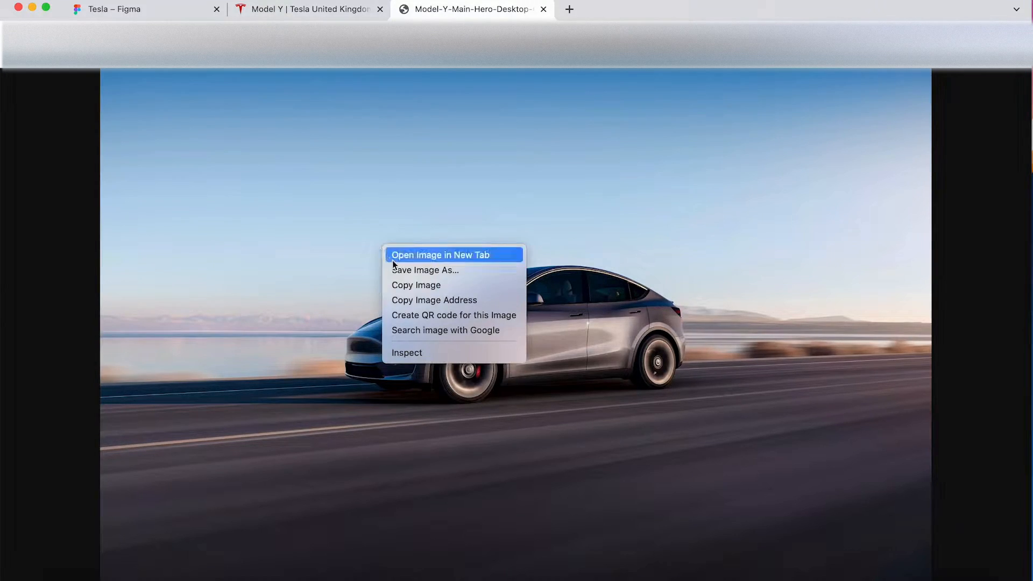
{"action": "left_click", "coordinate": [430, 285]}
Step: Return to the Figma file and paste the copied car image into the MacBook Pro 16" frame
{"action": "left_click", "coordinate": [128, 10]}
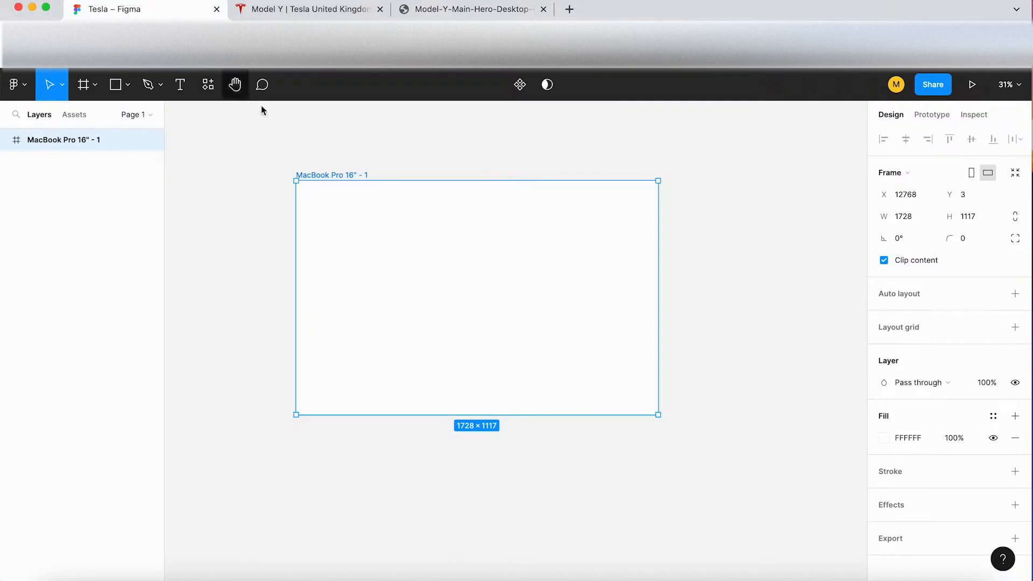
{"action": "scroll", "coordinate": [325, 214], "scroll_direction": "up", "scroll_amount": 2}
{"action": "left_click", "coordinate": [339, 189]}
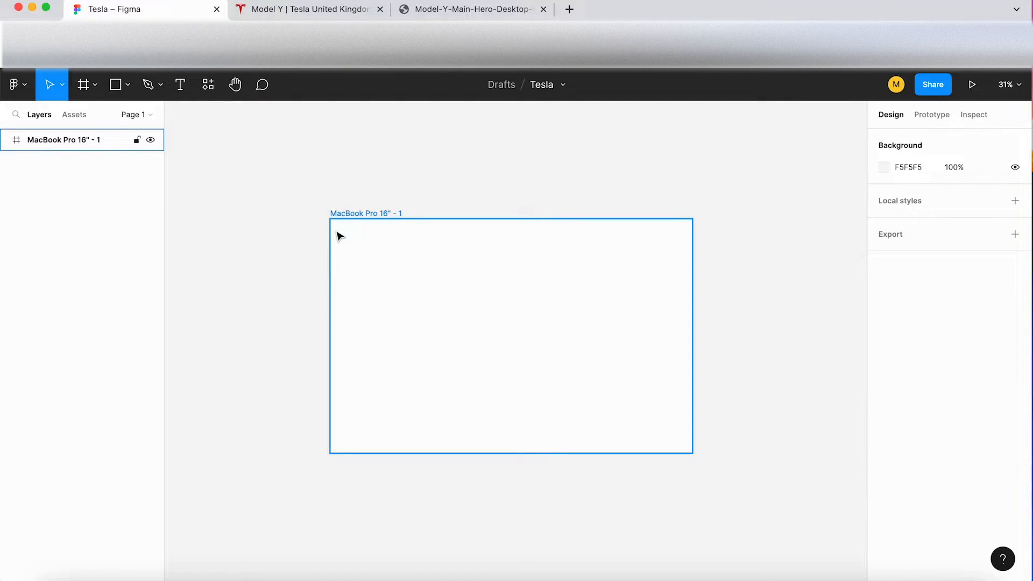
{"action": "key", "text": "super+v"}
{"action": "left_click_drag", "start_coordinate": [56, 141], "coordinate": [63, 165]}
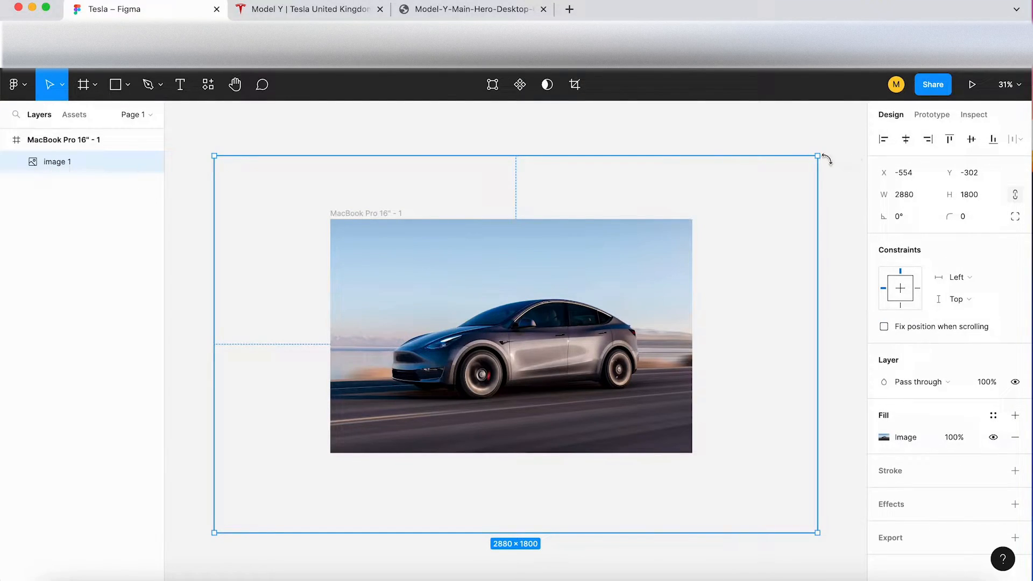
Step: Scale the car image proportionally to about 1902 × 1188 and position it to cover the frame
{"action": "left_click_drag", "start_coordinate": [818, 156], "coordinate": [715, 235]}
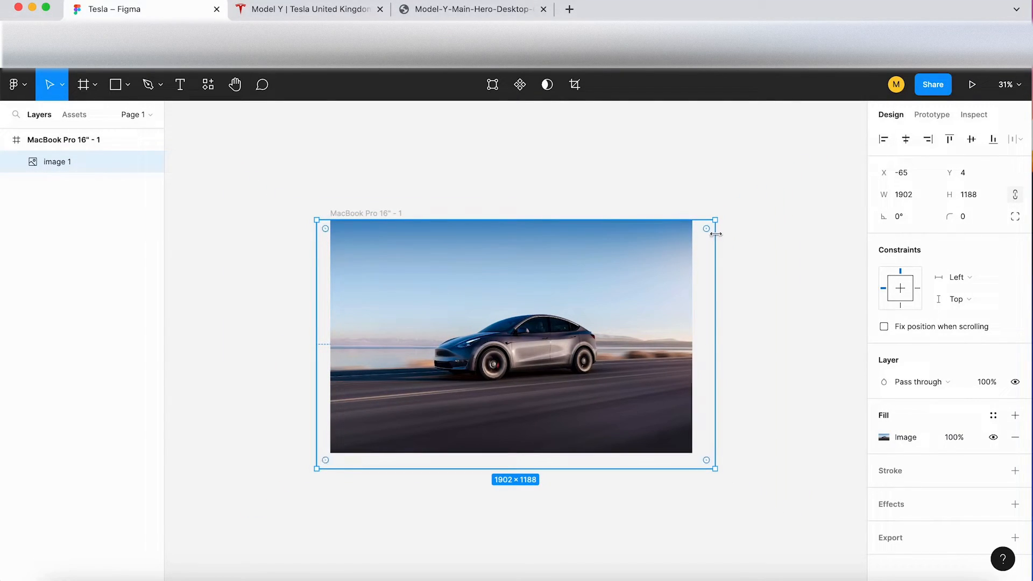
{"action": "scroll", "coordinate": [540, 288], "scroll_direction": "up", "scroll_amount": 2}
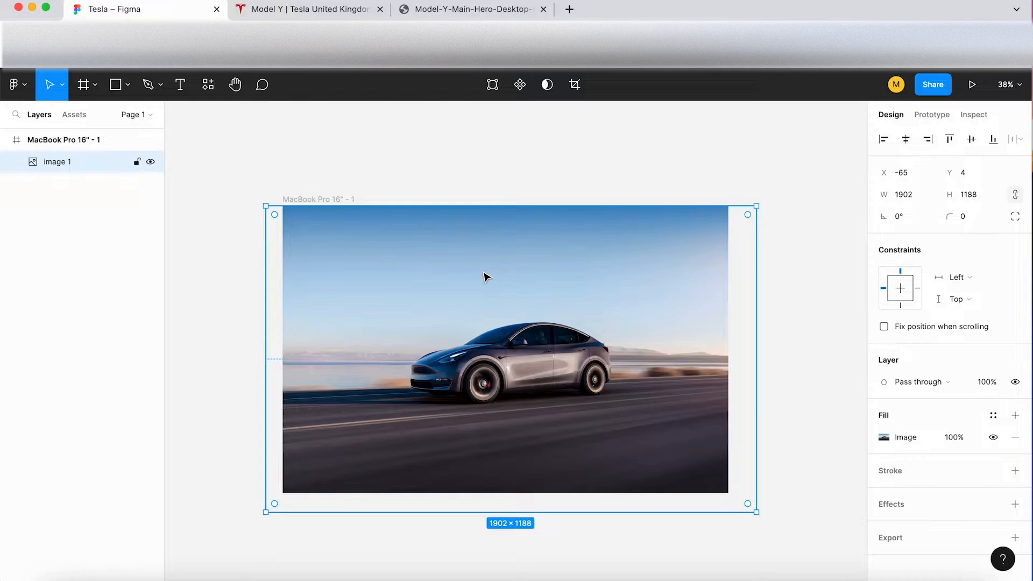
{"action": "left_click_drag", "start_coordinate": [483, 273], "coordinate": [482, 271]}
{"action": "left_click", "coordinate": [420, 163]}
{"action": "scroll", "coordinate": [421, 163], "scroll_direction": "up", "scroll_amount": 5, "text": "ctrl"}
{"action": "scroll", "coordinate": [421, 164], "scroll_direction": "down", "scroll_amount": 3}
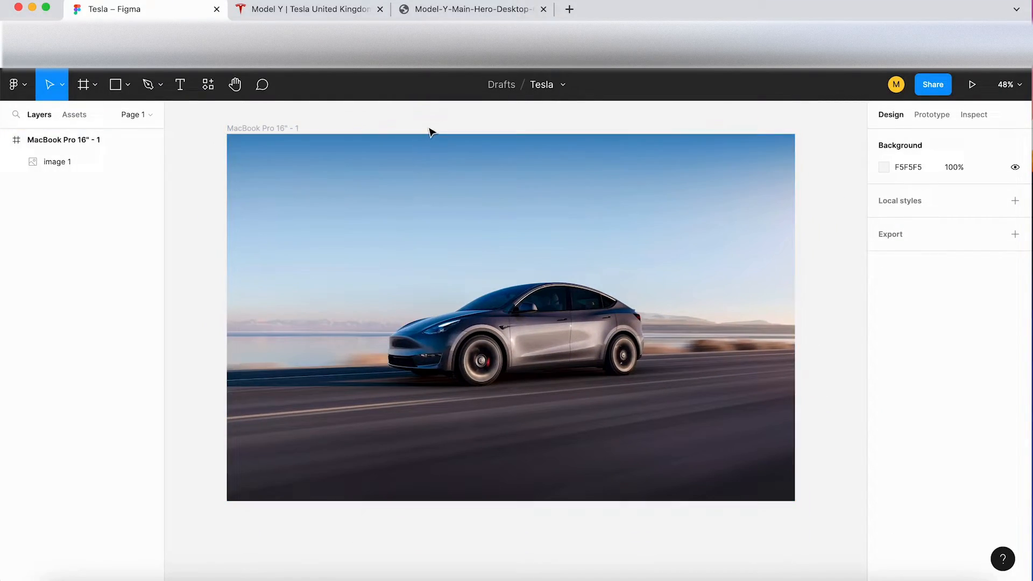
Step: Inspect the header Tesla logo on the Model Y page to get its SVG element
{"action": "left_click", "coordinate": [327, 13]}
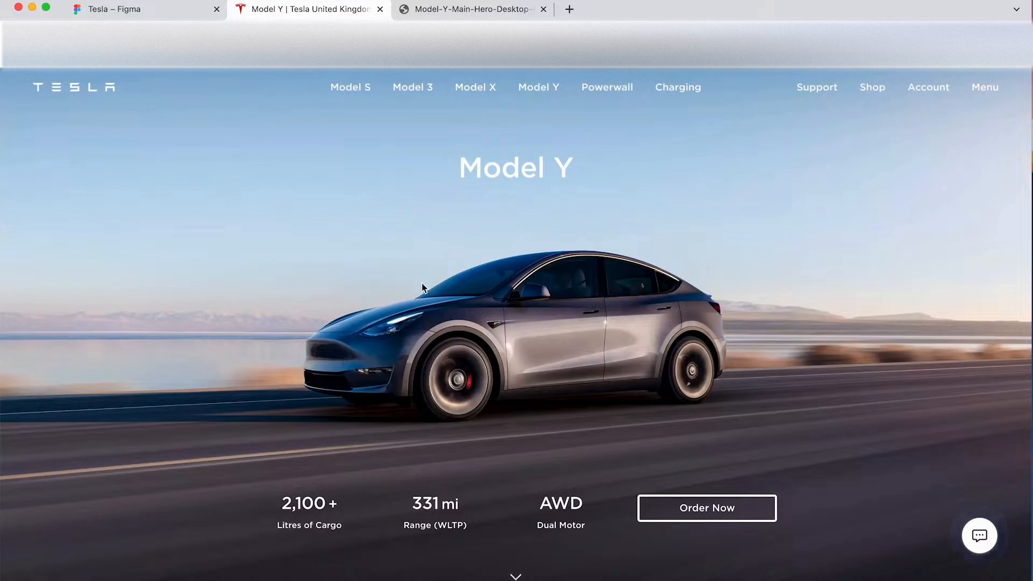
{"action": "right_click", "coordinate": [77, 84]}
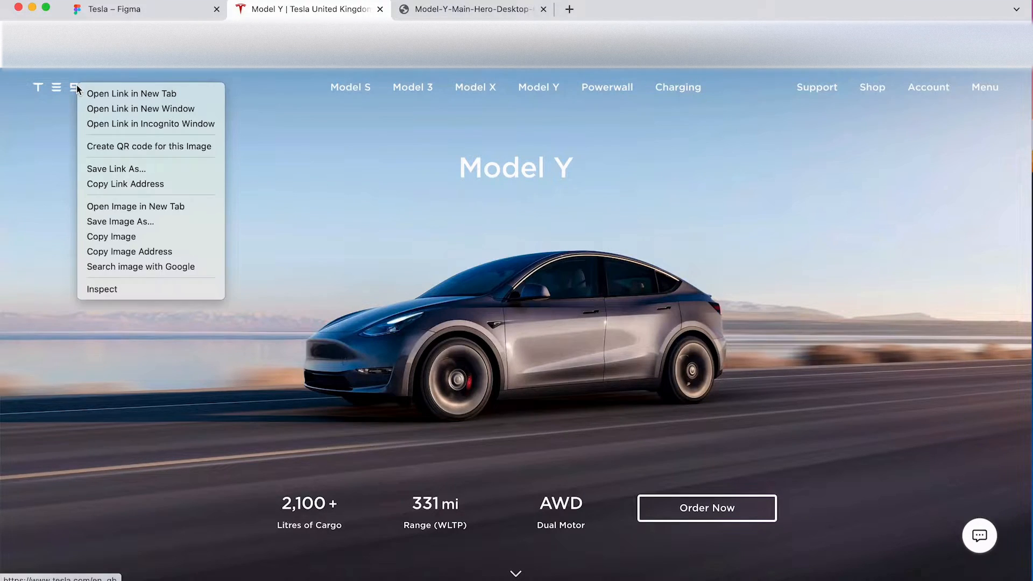
{"action": "left_click", "coordinate": [141, 289]}
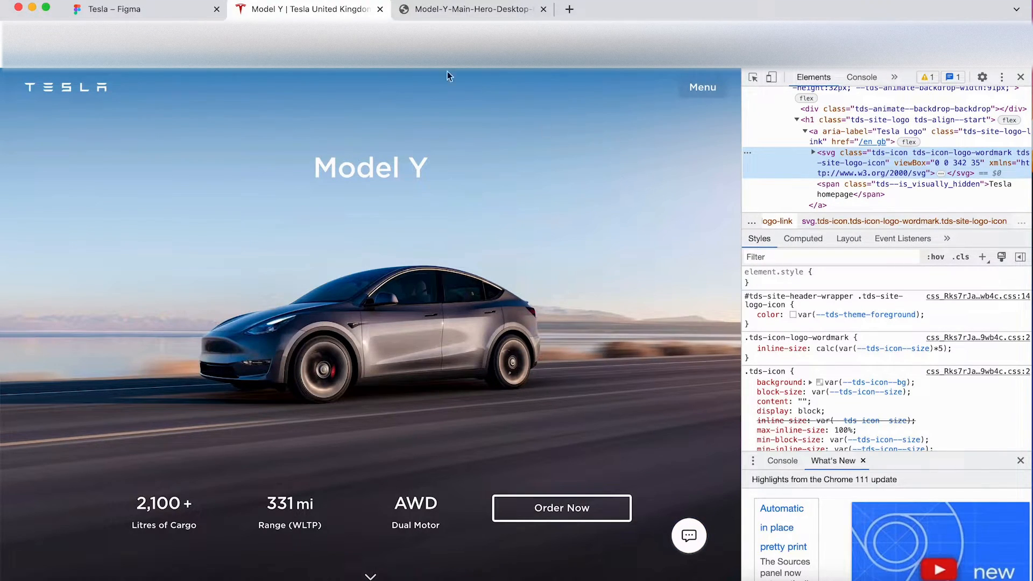
Step: Paste the Tesla logo SVG into the Figma frame and place it near the upper-left corner of the image
{"action": "left_click", "coordinate": [155, 8]}
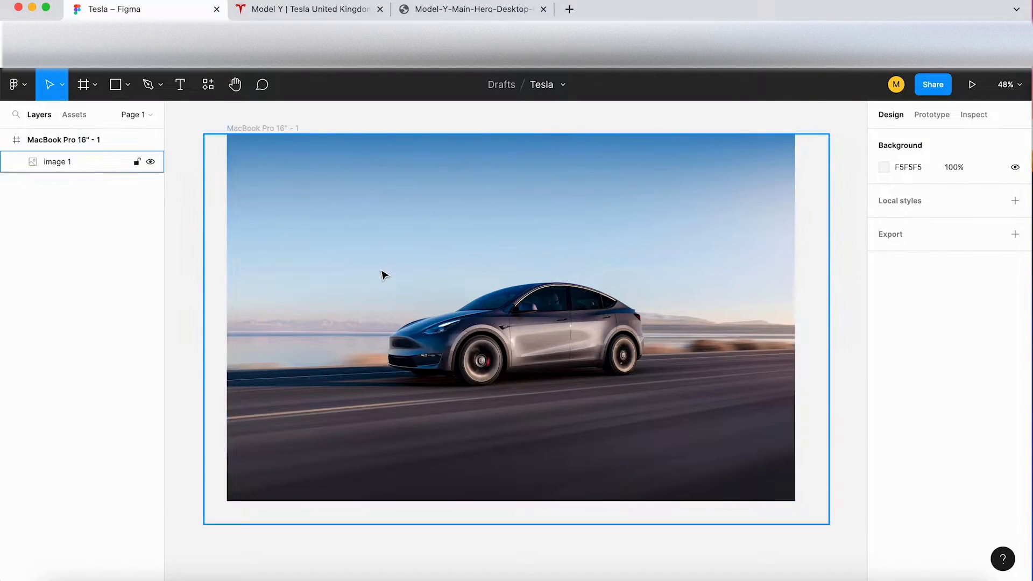
{"action": "key", "text": "super+v"}
{"action": "left_click_drag", "start_coordinate": [539, 350], "coordinate": [334, 170]}
Step: Scale the Tesla logo down proportionally to about 120 × 12
{"action": "scroll", "coordinate": [280, 154], "scroll_direction": "up", "scroll_amount": 3}
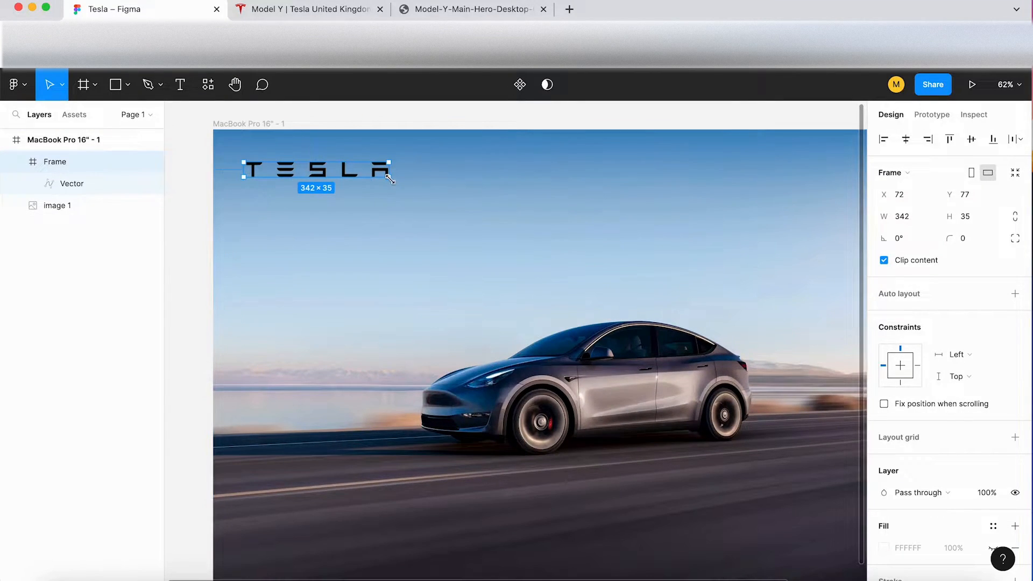
{"action": "left_click_drag", "start_coordinate": [390, 179], "coordinate": [299, 166]}
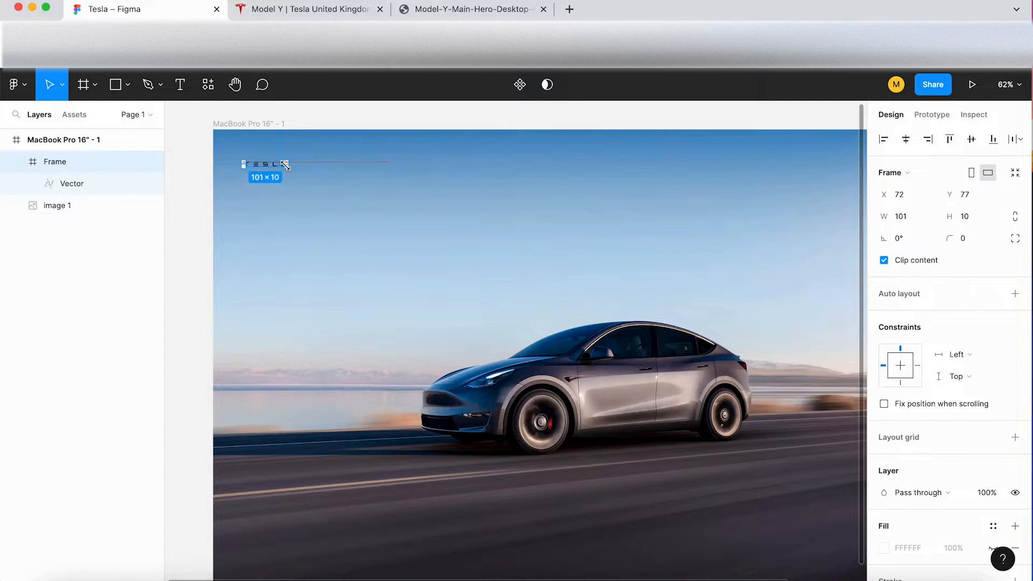
{"action": "scroll", "coordinate": [286, 168], "scroll_direction": "up", "scroll_amount": 6}
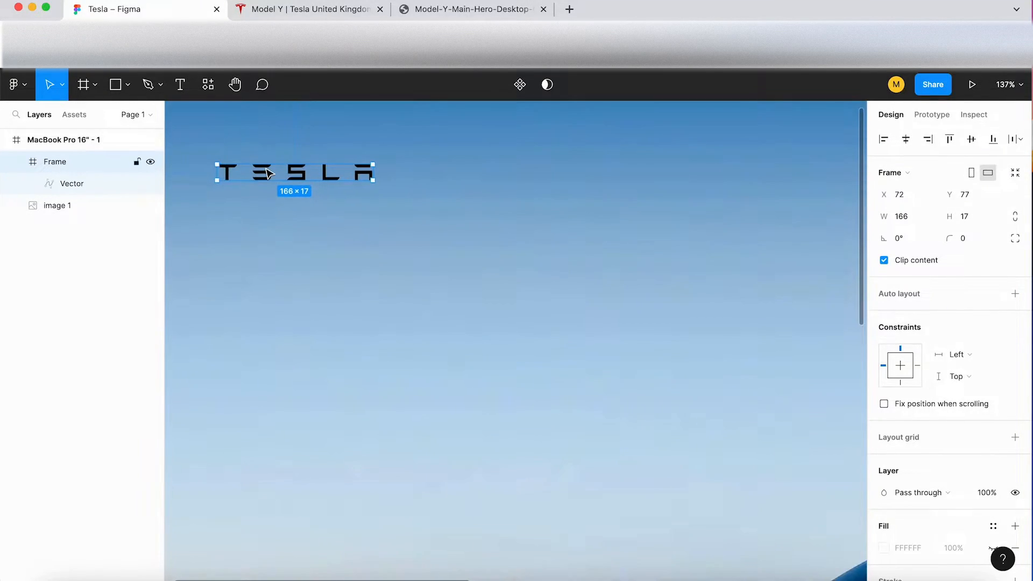
{"action": "scroll", "coordinate": [270, 174], "scroll_direction": "up", "scroll_amount": 1}
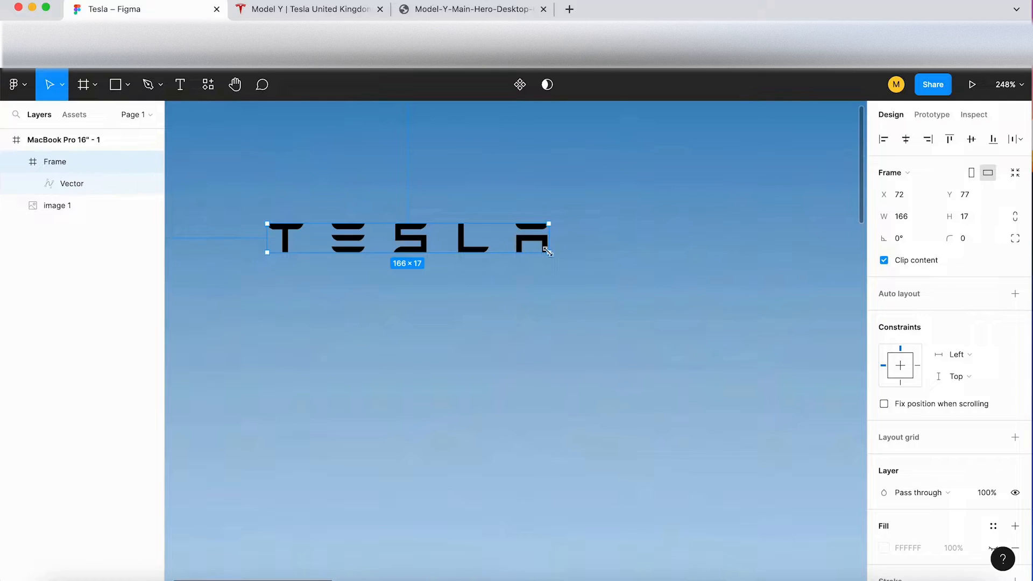
{"action": "left_click_drag", "start_coordinate": [529, 251], "coordinate": [469, 240]}
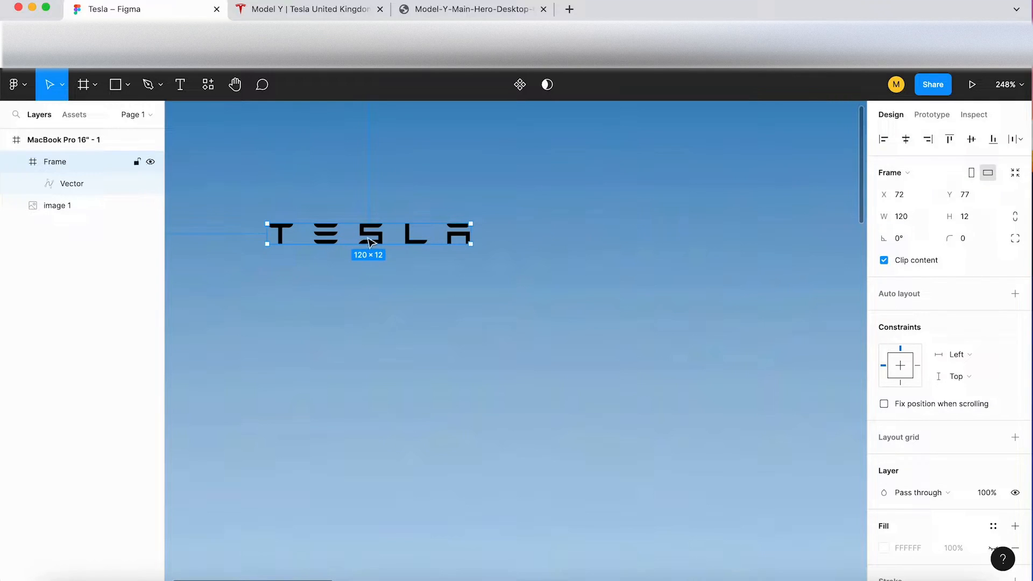
Step: Change the Tesla logo's colour to white (FFFFFF)
{"action": "scroll", "coordinate": [909, 484], "scroll_direction": "down", "scroll_amount": 3}
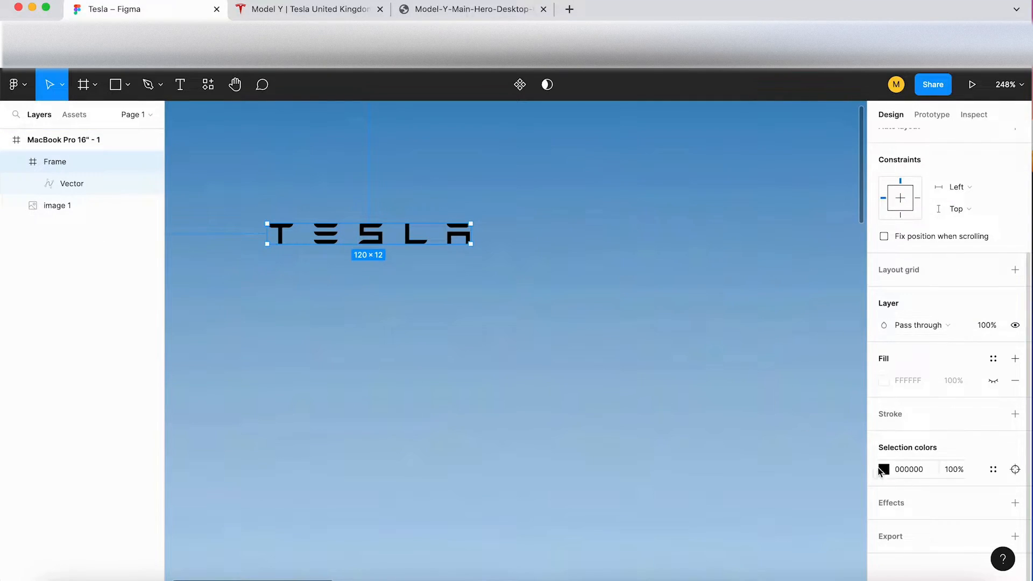
{"action": "left_click", "coordinate": [883, 470]}
{"action": "left_click", "coordinate": [767, 305]}
{"action": "left_click_drag", "start_coordinate": [744, 290], "coordinate": [609, 176]}
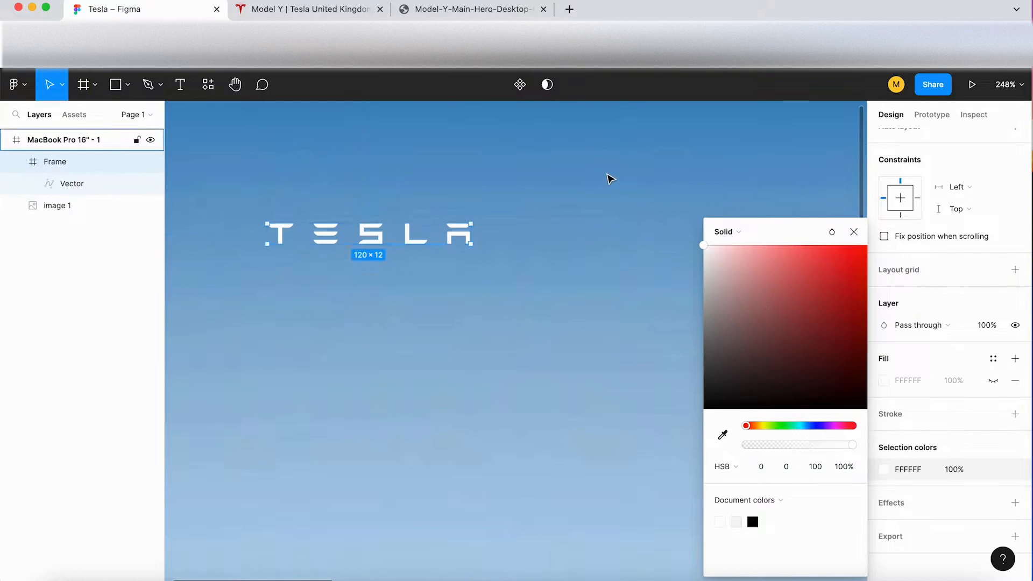
{"action": "left_click", "coordinate": [380, 305]}
Step: Move the Tesla logo closer to the frame's upper-left corner
{"action": "scroll", "coordinate": [379, 306], "scroll_direction": "down", "scroll_amount": 5}
{"action": "scroll", "coordinate": [380, 304], "scroll_direction": "down", "scroll_amount": 1}
{"action": "scroll", "coordinate": [379, 305], "scroll_direction": "right", "scroll_amount": 1}
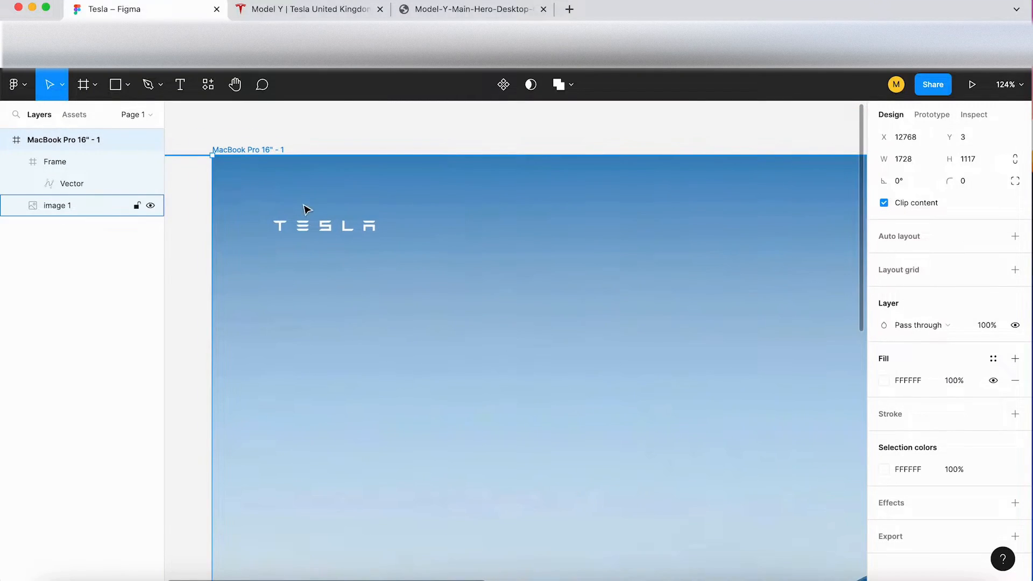
{"action": "left_click_drag", "start_coordinate": [322, 229], "coordinate": [303, 201]}
{"action": "key", "text": "super+z"}
{"action": "left_click", "coordinate": [334, 226]}
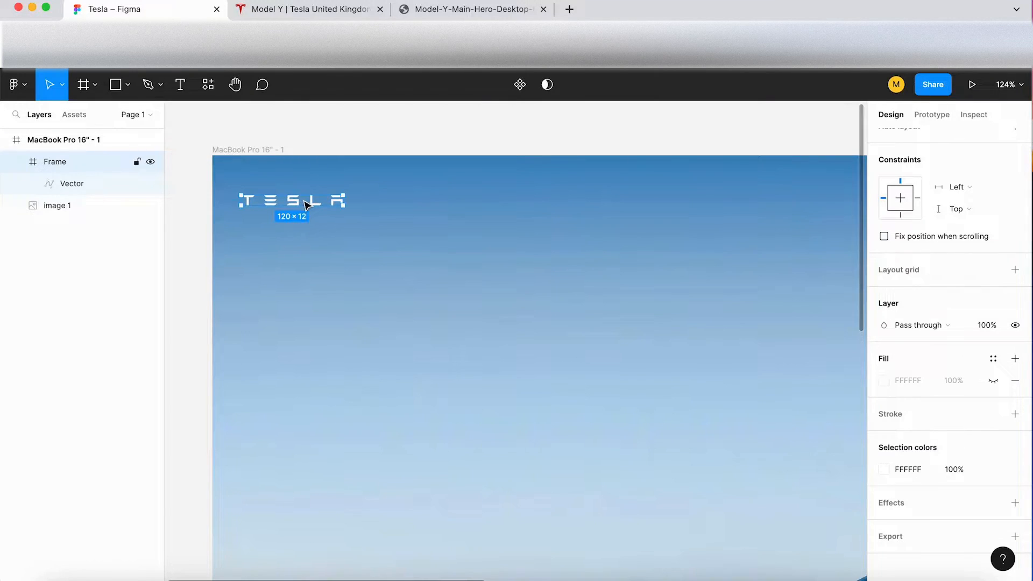
Step: Rename the Tesla logo's layer as Logo
{"action": "scroll", "coordinate": [304, 203], "scroll_direction": "down", "scroll_amount": 5}
{"action": "double_click", "coordinate": [54, 162]}
{"action": "type", "text": "Logo"}
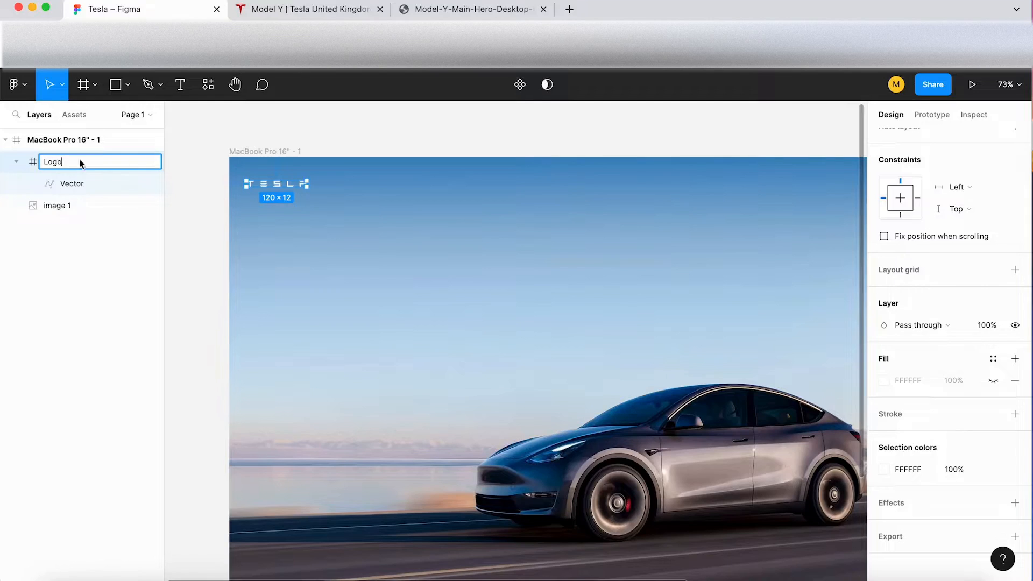
{"action": "left_click", "coordinate": [316, 121]}
Step: Go back to the Tesla Model Y page and close its developer tools to reveal the full navigation header
{"action": "scroll", "coordinate": [316, 127], "scroll_direction": "down", "scroll_amount": 4}
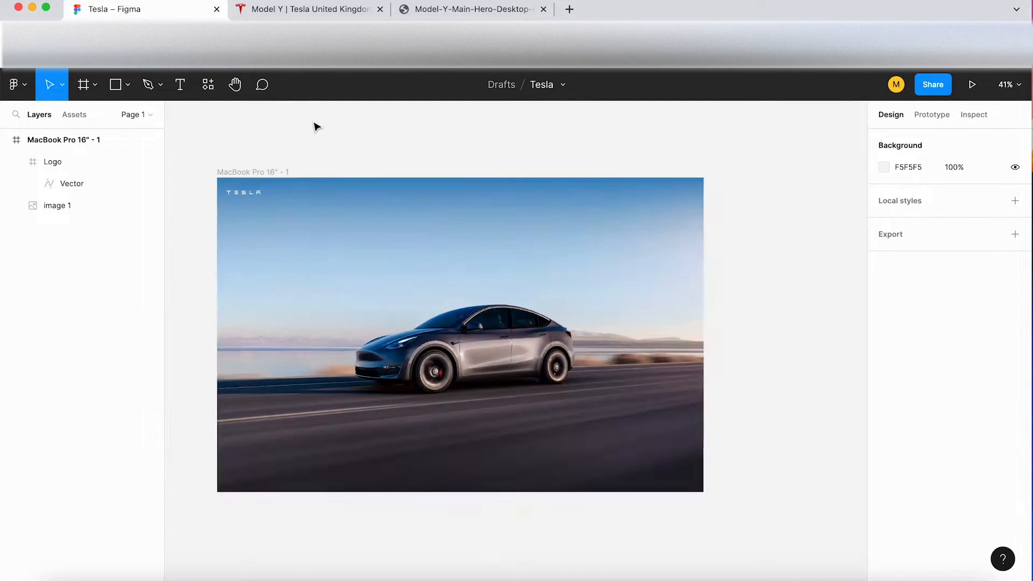
{"action": "scroll", "coordinate": [316, 126], "scroll_direction": "up", "scroll_amount": 2}
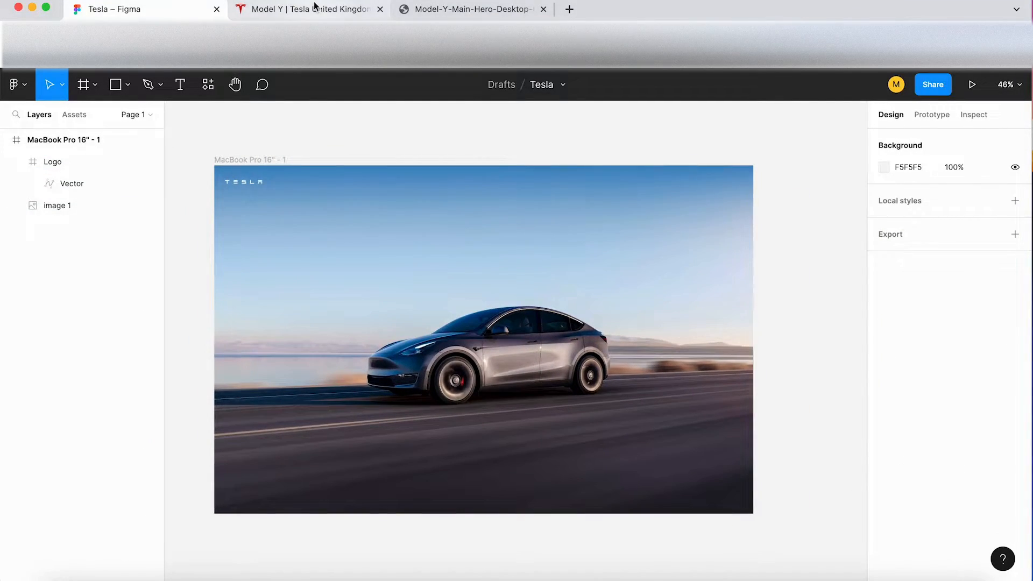
{"action": "left_click", "coordinate": [316, 8]}
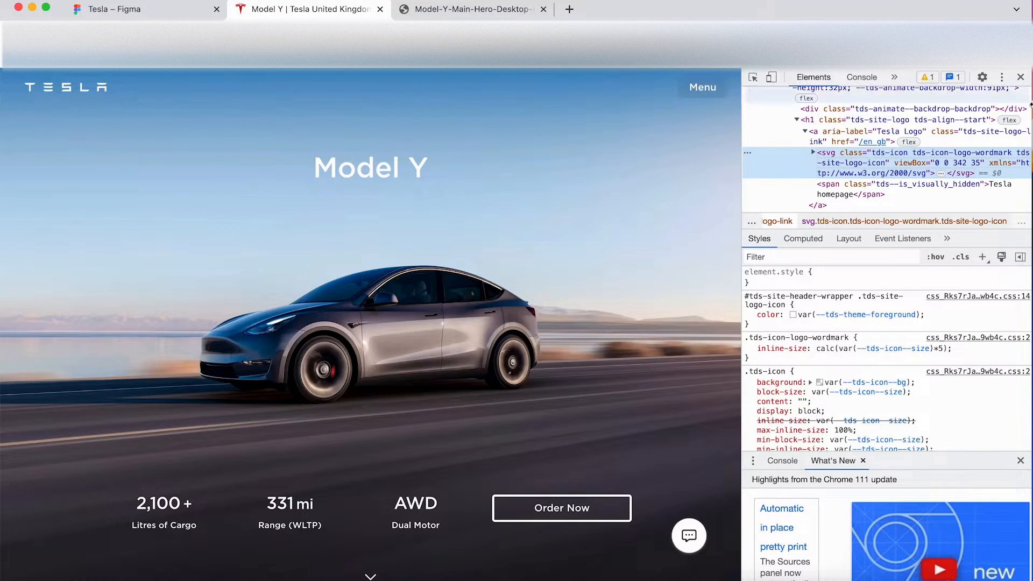
{"action": "left_click", "coordinate": [1021, 76]}
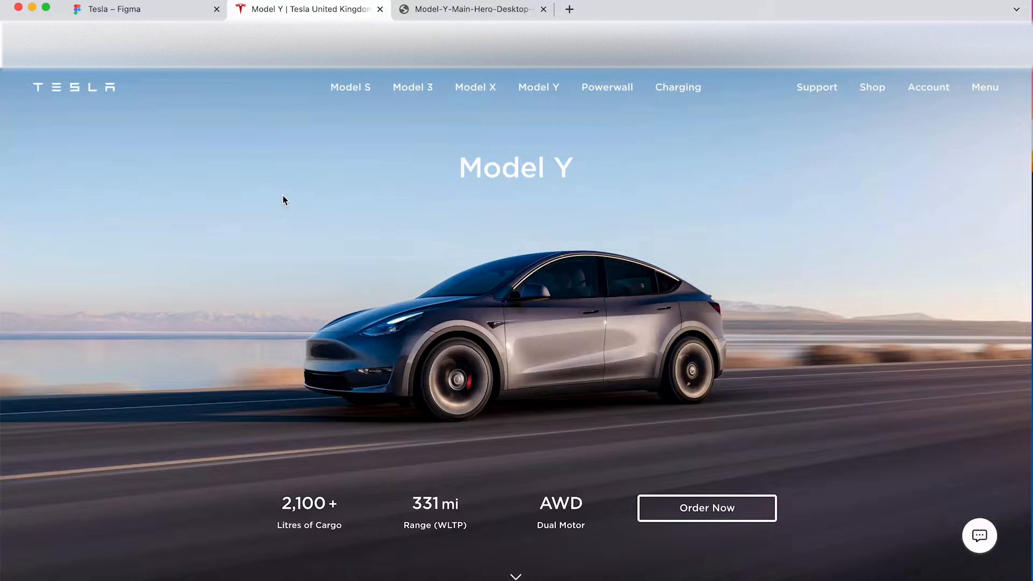
Step: In the Figma frame, add the text "Modal x" at size 16 in the header, level with the logo
{"action": "left_click", "coordinate": [149, 12]}
{"action": "left_click", "coordinate": [356, 158]}
{"action": "scroll", "coordinate": [350, 189], "scroll_direction": "up", "scroll_amount": 5}
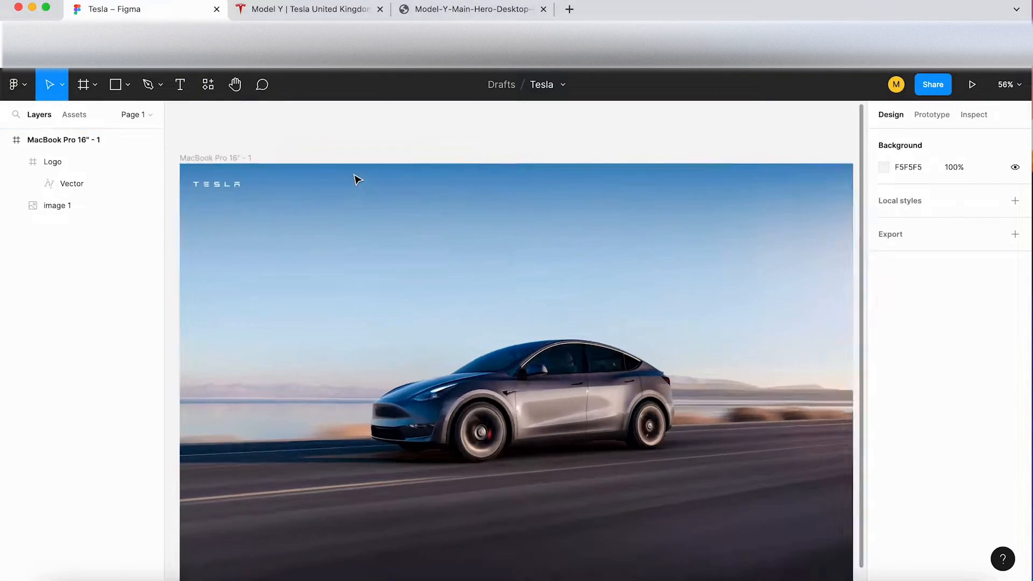
{"action": "key", "text": "t"}
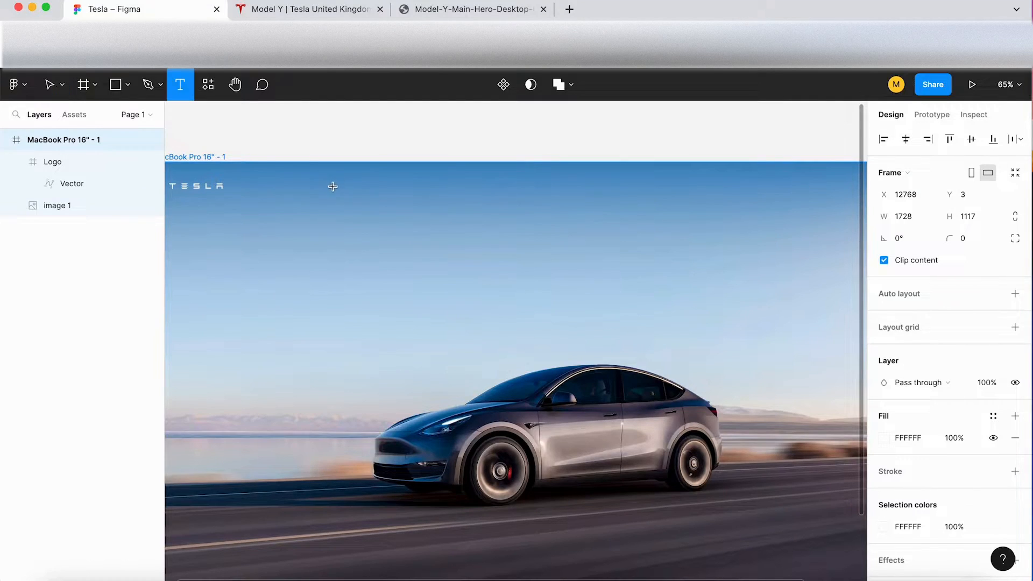
{"action": "left_click", "coordinate": [332, 186]}
{"action": "left_click", "coordinate": [989, 462]}
{"action": "type", "text": "16"}
{"action": "key", "text": "Return"}
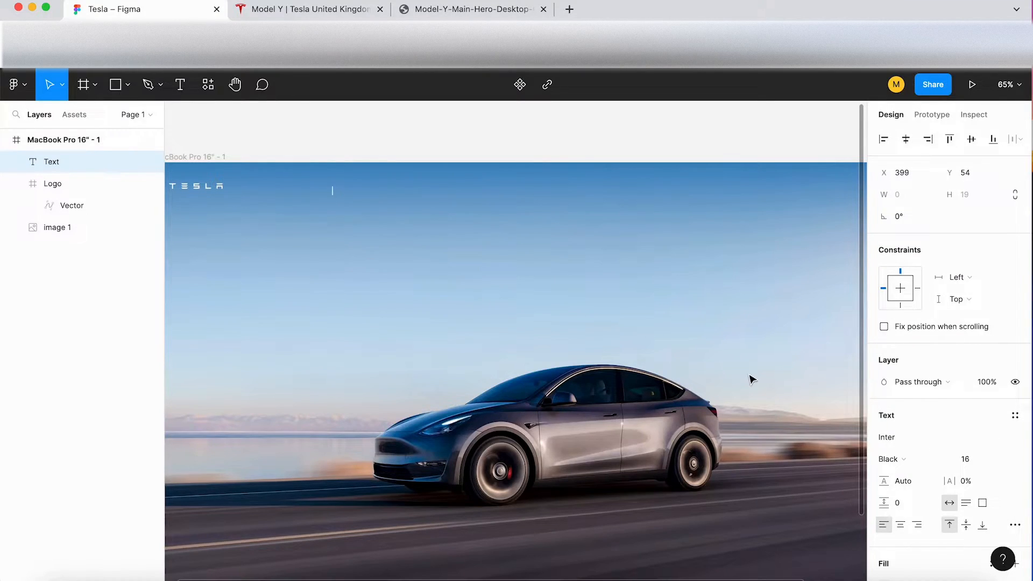
{"action": "type", "text": "Modal x"}
Step: Try to set the header text's font weight to Medium
{"action": "left_click", "coordinate": [915, 459]}
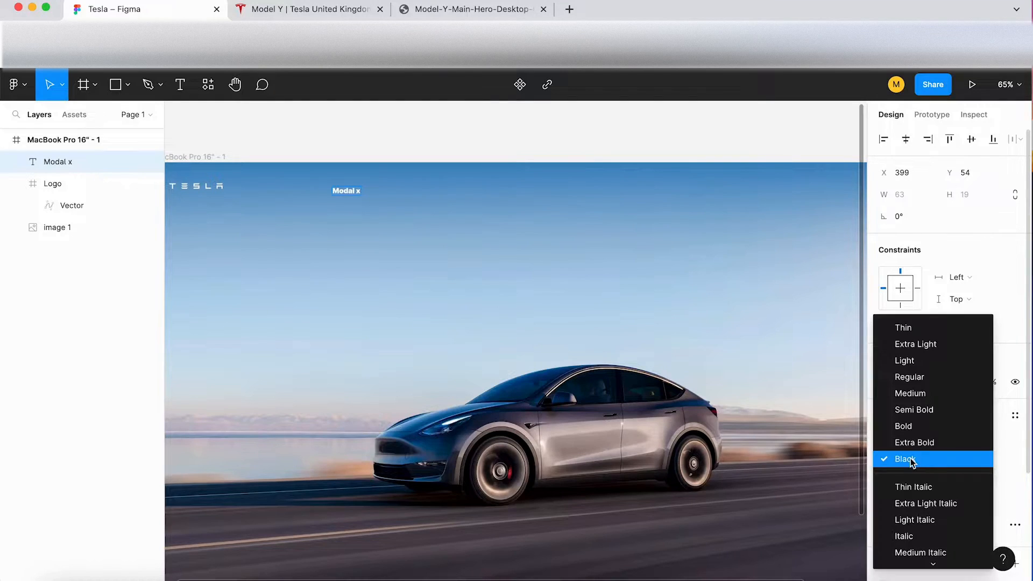
{"action": "left_click", "coordinate": [920, 394]}
{"action": "left_click", "coordinate": [426, 211]}
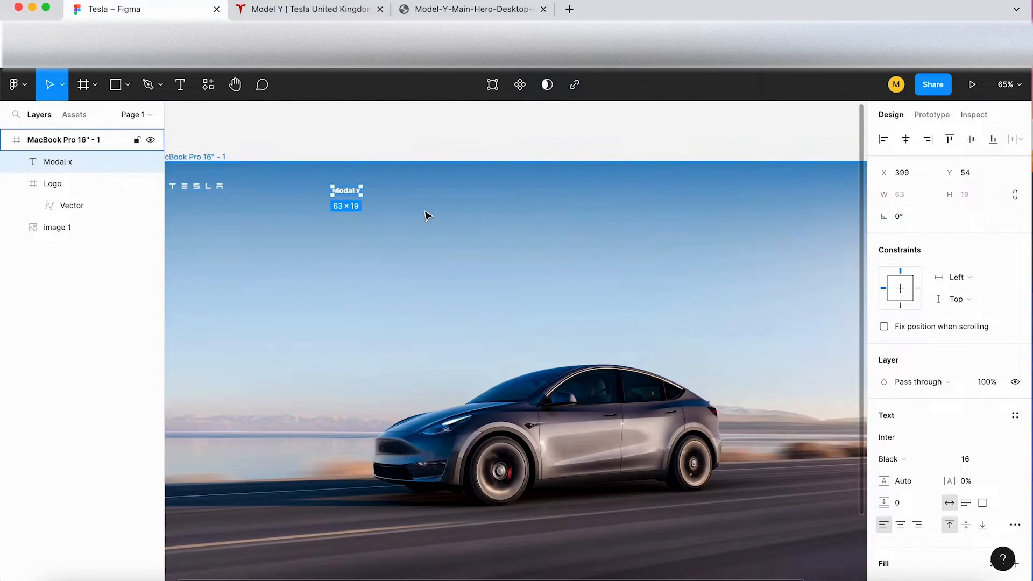
Step: Set the "Modal x" header text's weight to Medium and move it rightwards to about X 546, Y 59
{"action": "left_click", "coordinate": [909, 465]}
{"action": "left_click", "coordinate": [915, 393]}
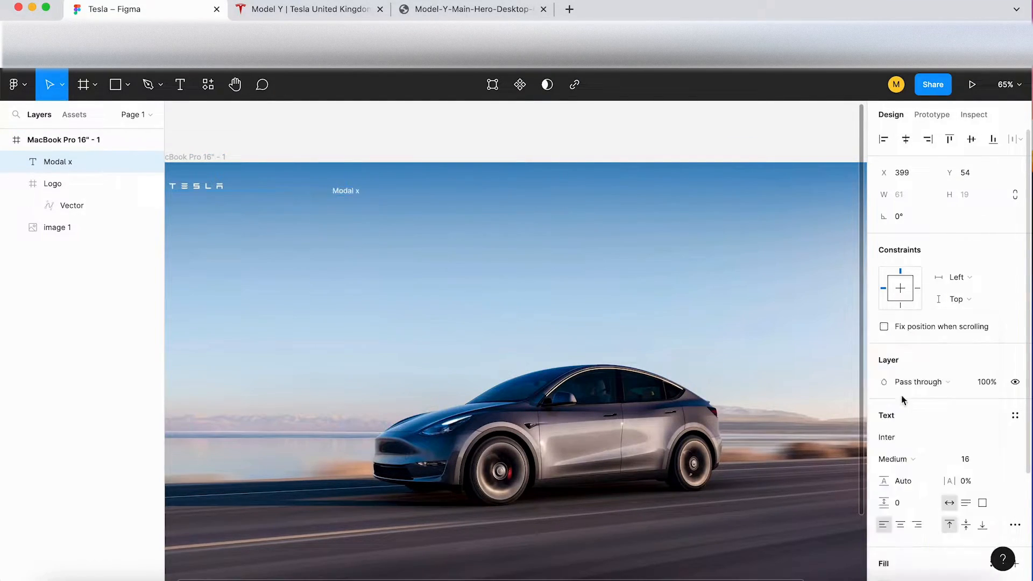
{"action": "left_click_drag", "start_coordinate": [353, 196], "coordinate": [420, 198]}
{"action": "key", "text": "Escape"}
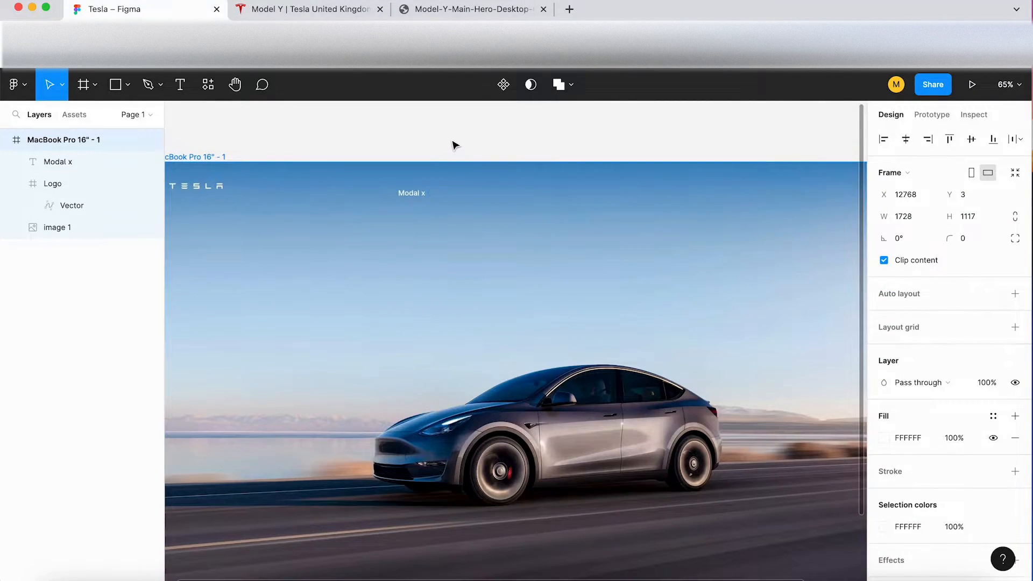
{"action": "left_click", "coordinate": [457, 146]}
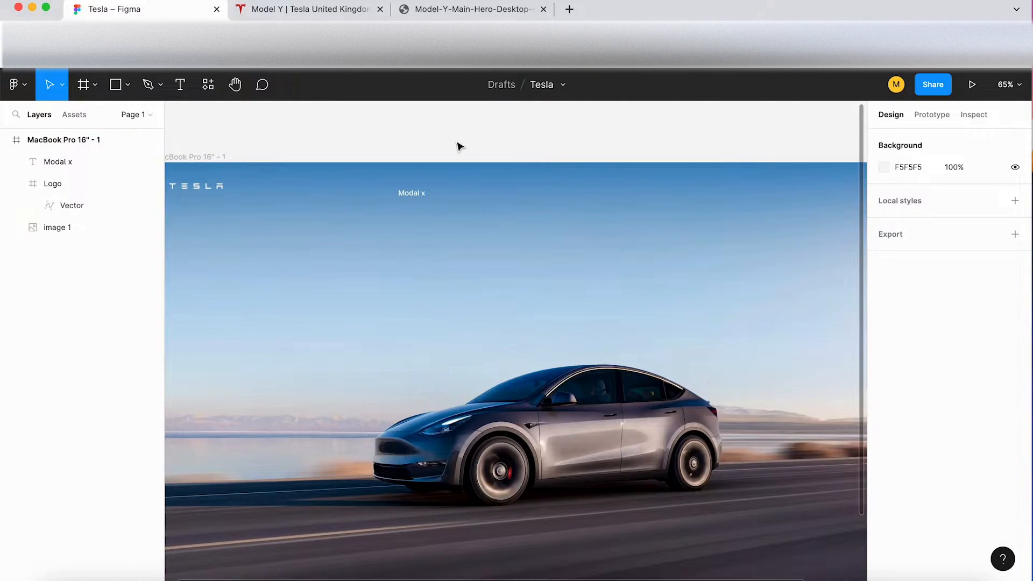
Step: Duplicate the "Modal x" text four times in an evenly spaced row to its right, with the first copy at about X 620
{"action": "scroll", "coordinate": [484, 143], "scroll_direction": "down", "scroll_amount": 3}
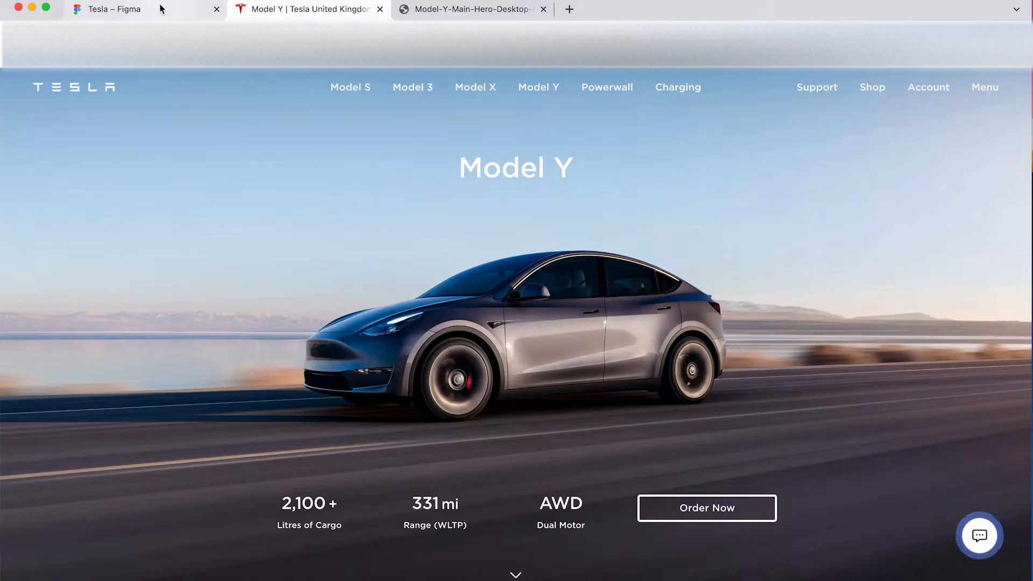
{"action": "left_click", "coordinate": [159, 7]}
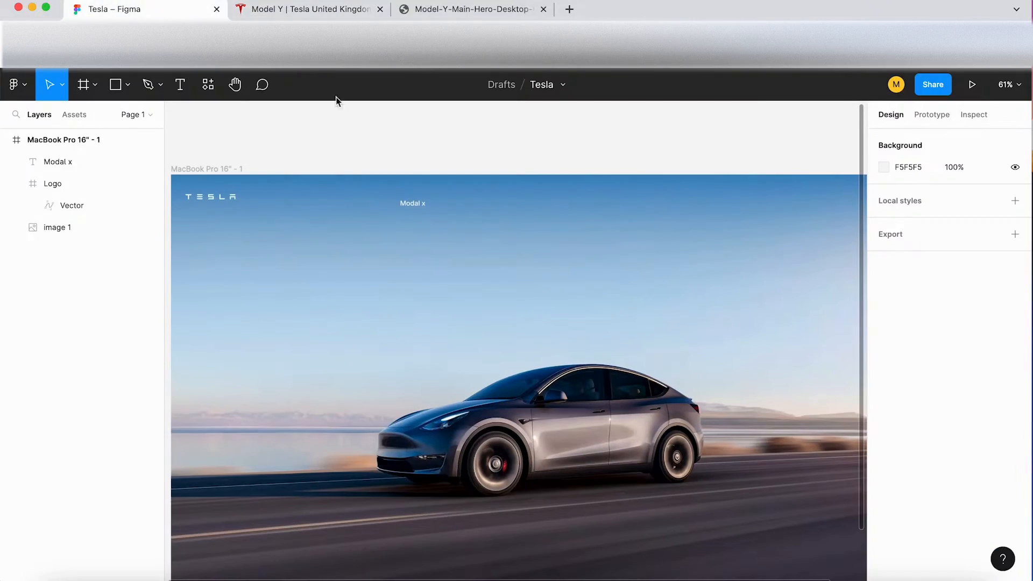
{"action": "scroll", "coordinate": [416, 165], "scroll_direction": "up", "scroll_amount": 2}
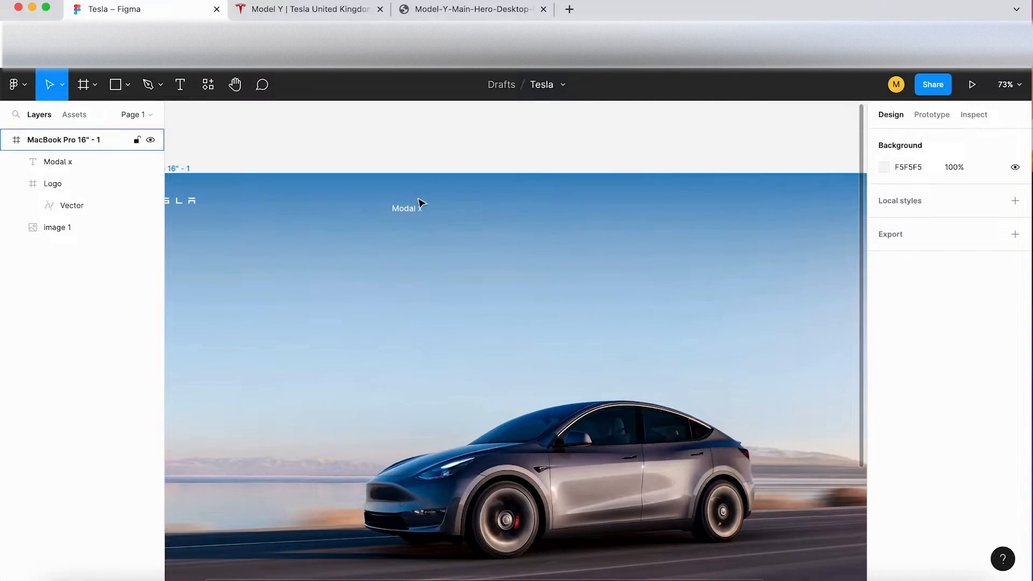
{"action": "left_click", "coordinate": [417, 211]}
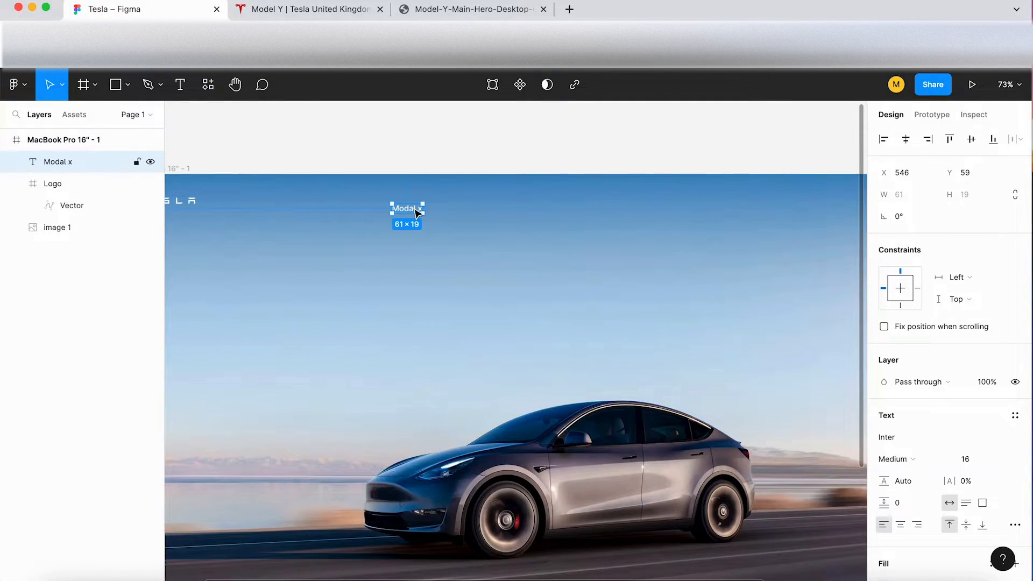
{"action": "left_click_drag", "start_coordinate": [417, 212], "coordinate": [453, 213]}
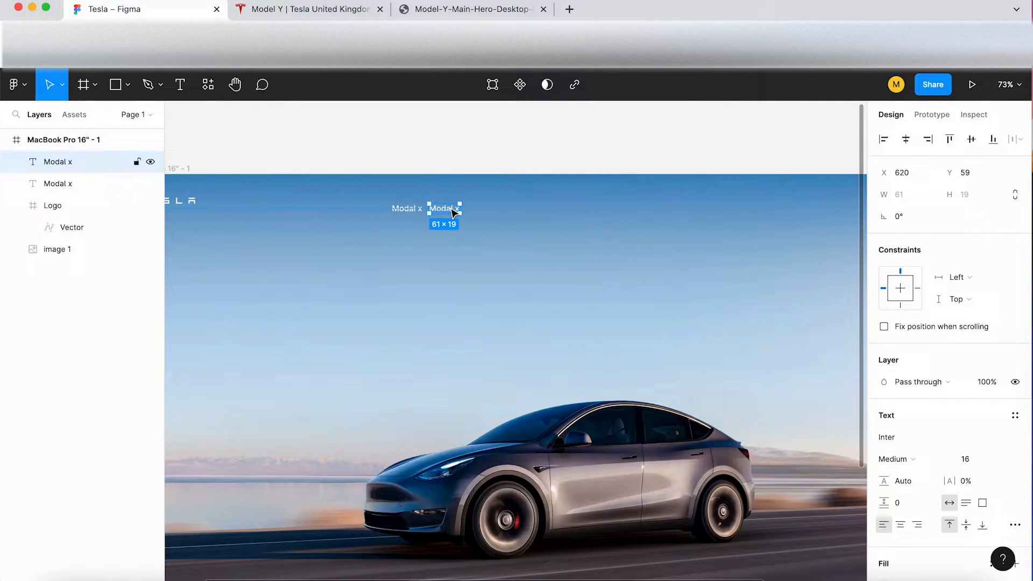
{"action": "key", "text": "super+d"}
{"action": "key", "text": "super+d"}
{"action": "key", "text": "super+d"}
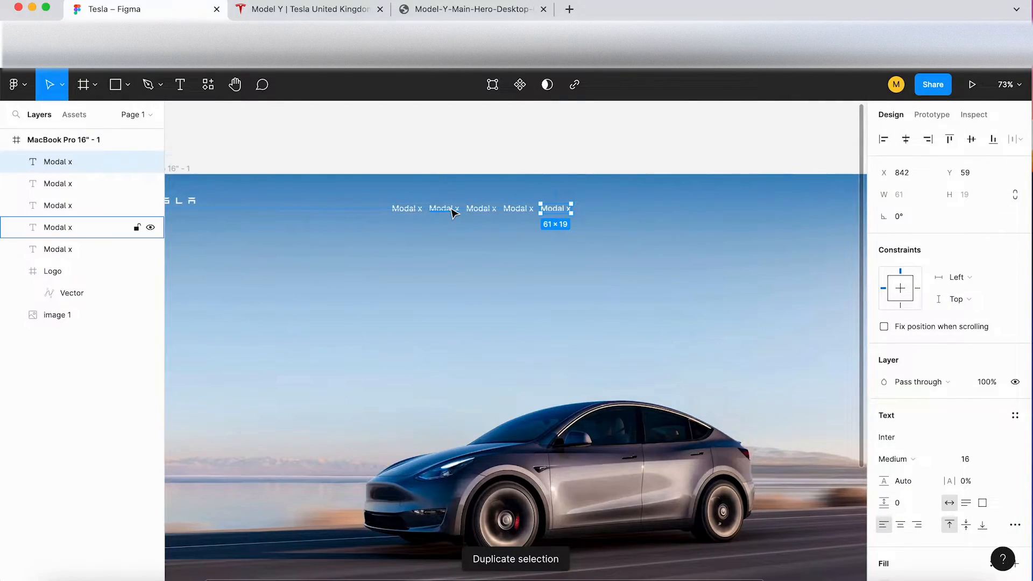
Step: Following the Tesla page, make the header row six texts reading Modal S, Modal 3, Modal X, Modal Y, Powerwall and Charging
{"action": "left_click", "coordinate": [310, 9]}
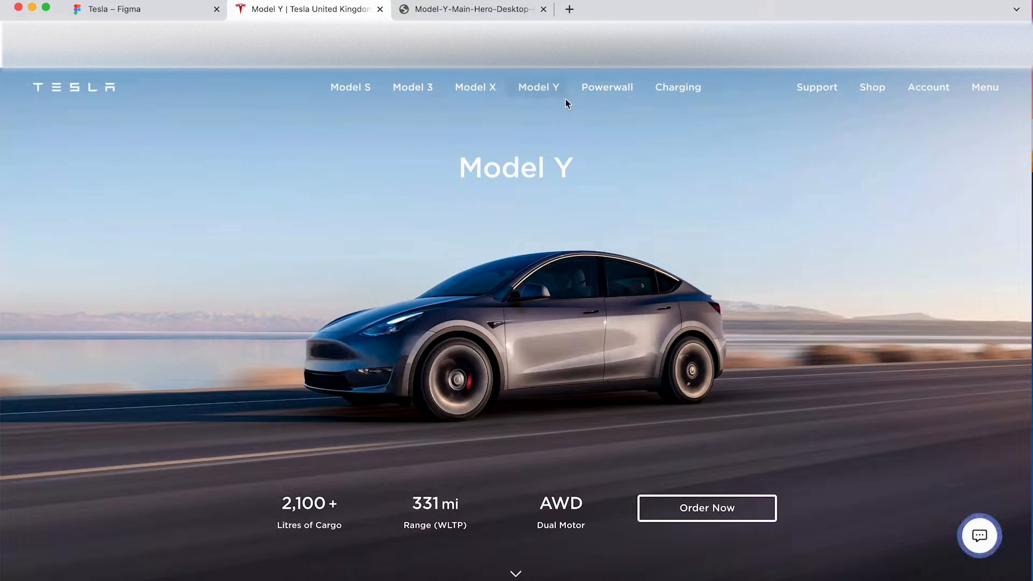
{"action": "left_click", "coordinate": [171, 11]}
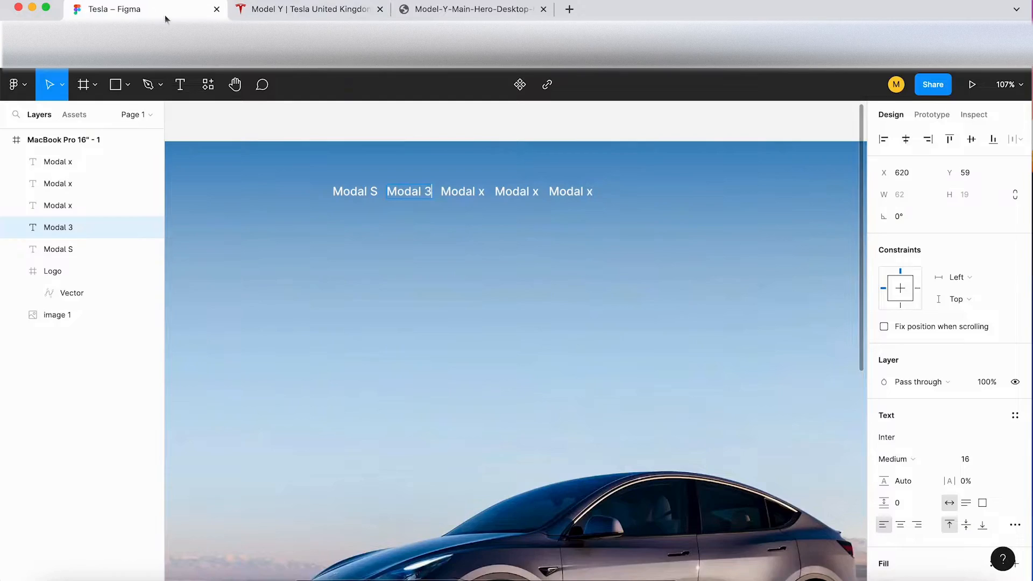
{"action": "left_click", "coordinate": [463, 192]}
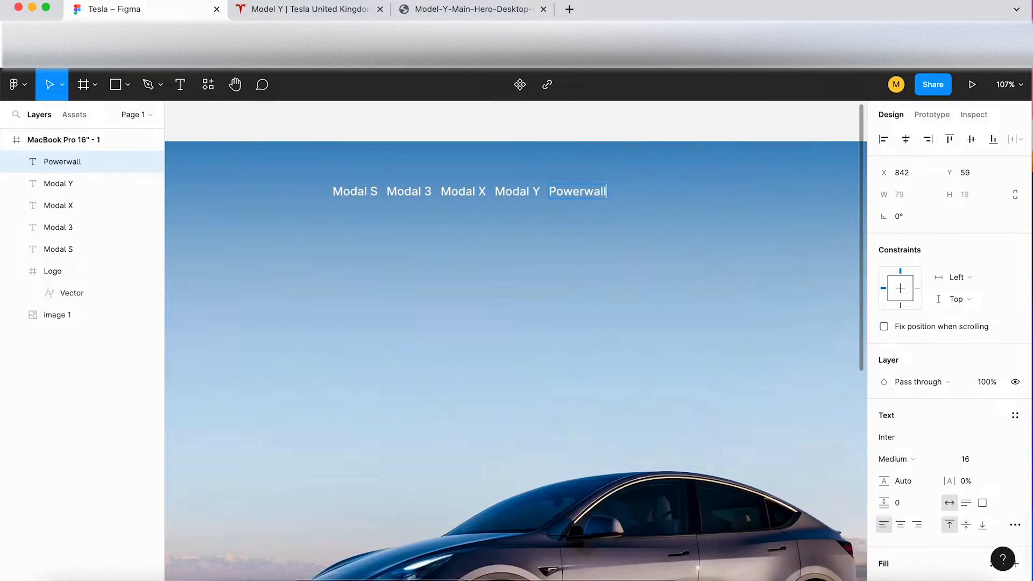
{"action": "left_click", "coordinate": [323, 9]}
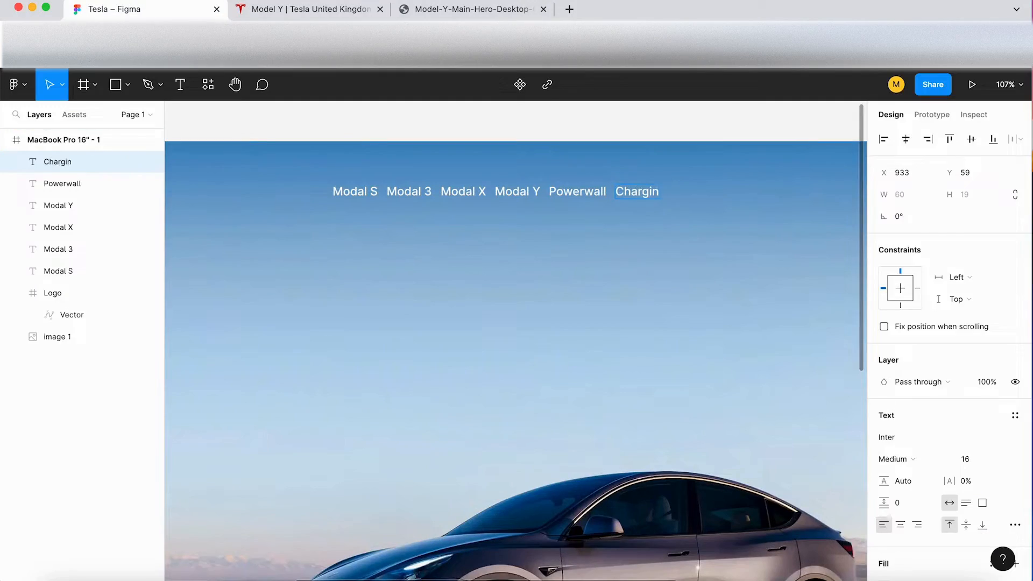
{"action": "type", "text": "g"}
{"action": "key", "text": "Escape"}
{"action": "key", "text": "Escape"}
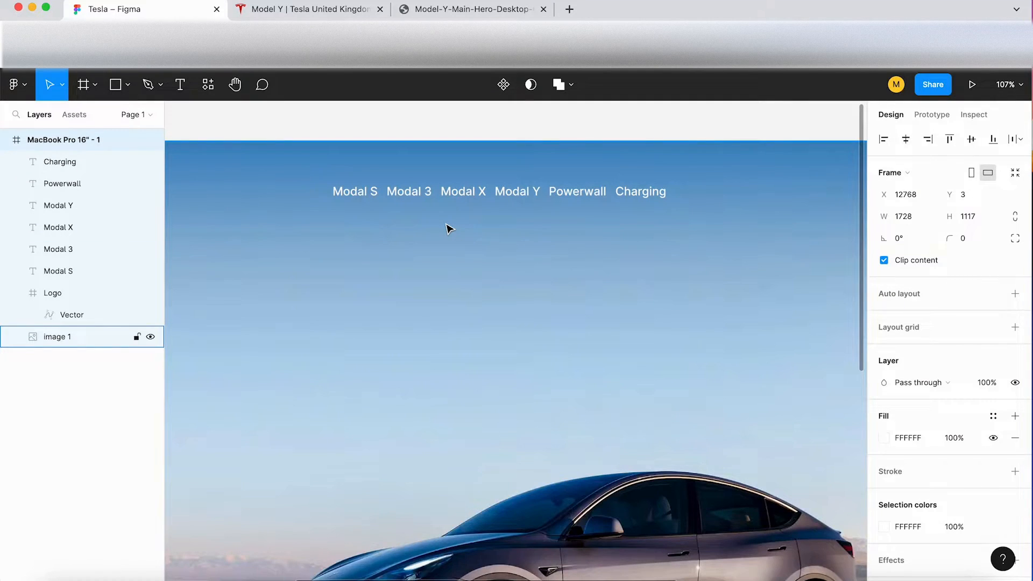
Step: Combine the six header texts, from Modal S to Charging, into one horizontal auto layout frame
{"action": "left_click", "coordinate": [359, 201]}
{"action": "left_click", "coordinate": [476, 194]}
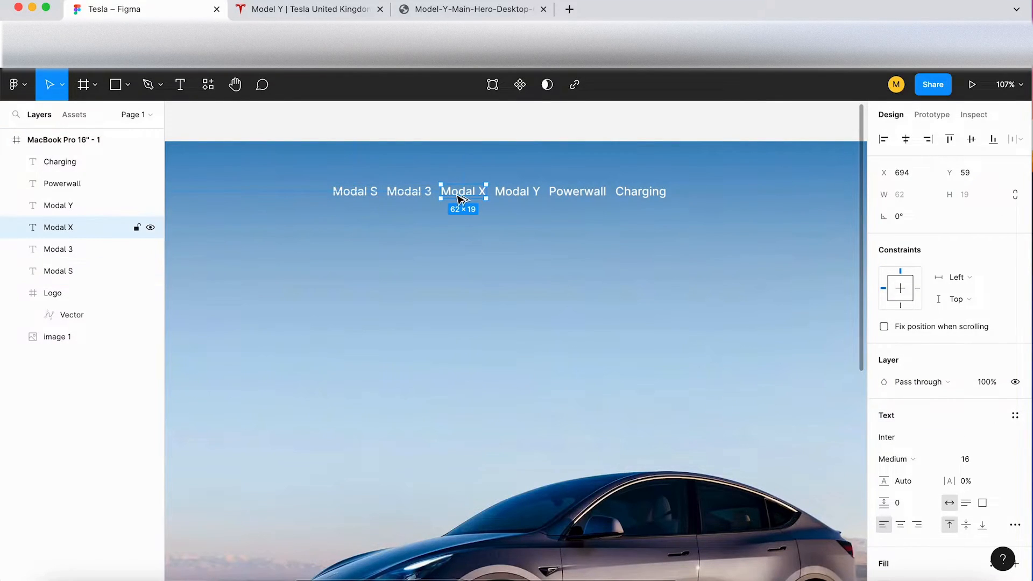
{"action": "left_click", "coordinate": [588, 196]}
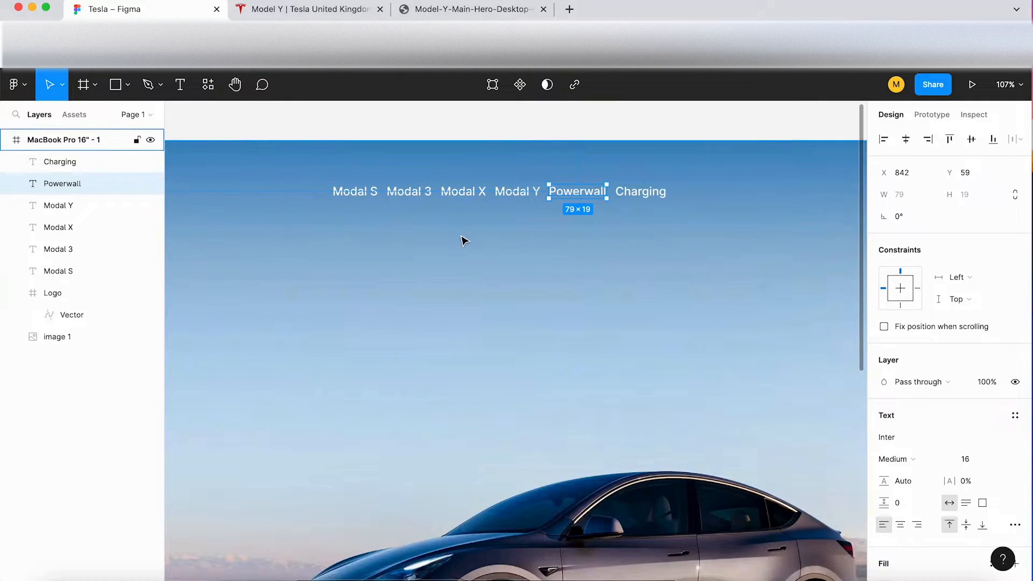
{"action": "scroll", "coordinate": [463, 237], "scroll_direction": "down", "scroll_amount": 1}
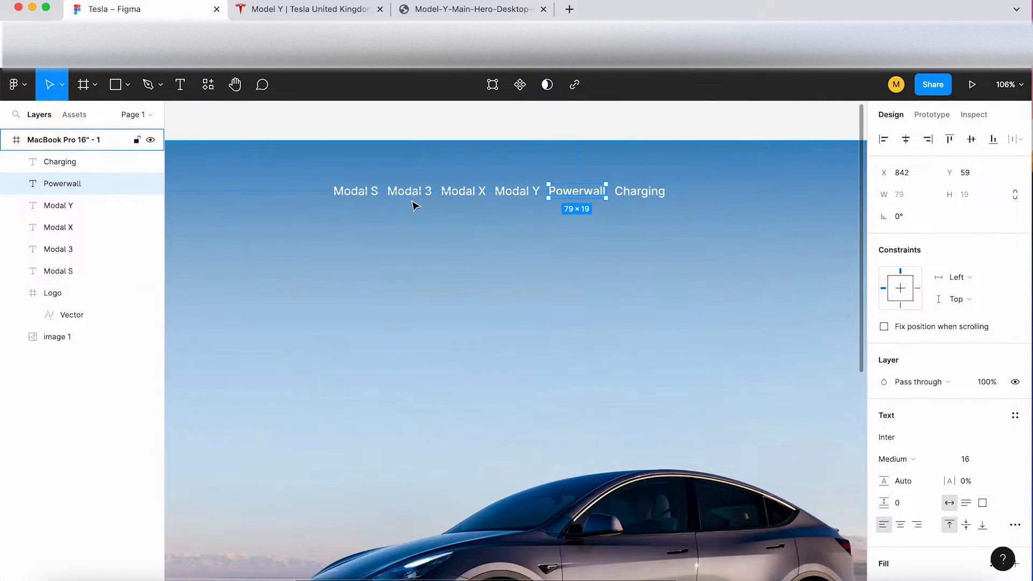
{"action": "left_click", "coordinate": [67, 163]}
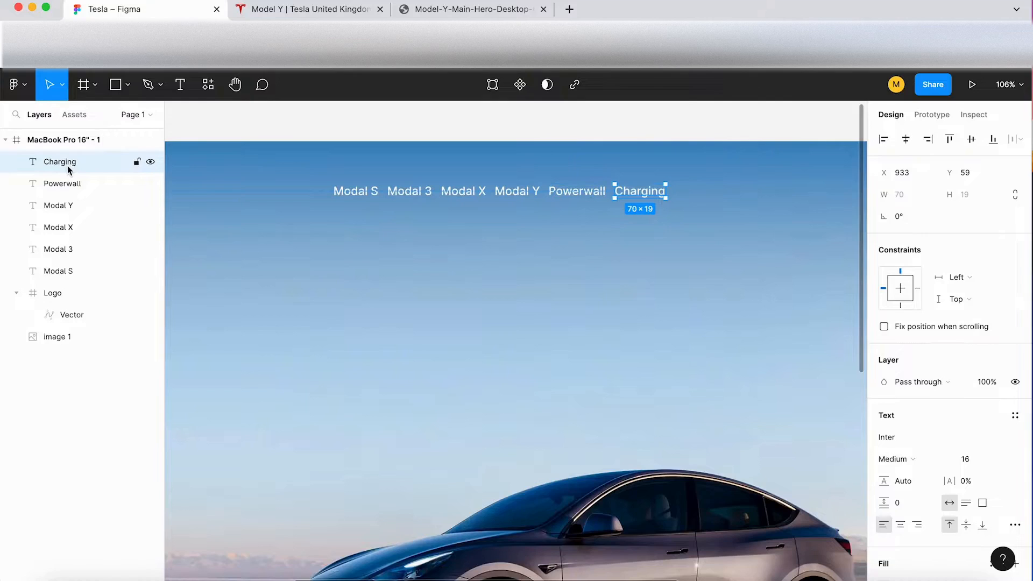
{"action": "left_click", "coordinate": [66, 272], "text": "shift"}
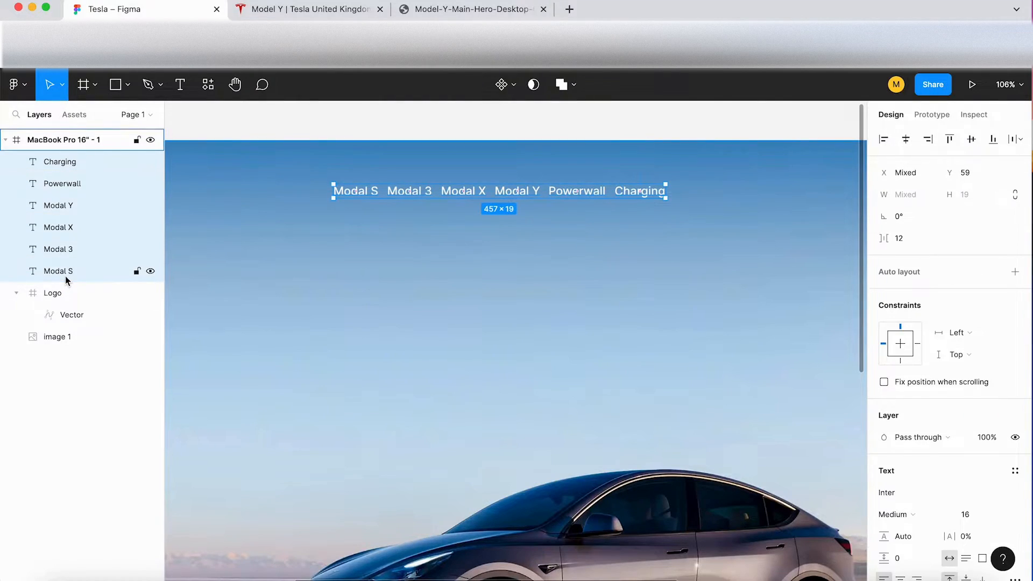
{"action": "key", "text": "shift+a"}
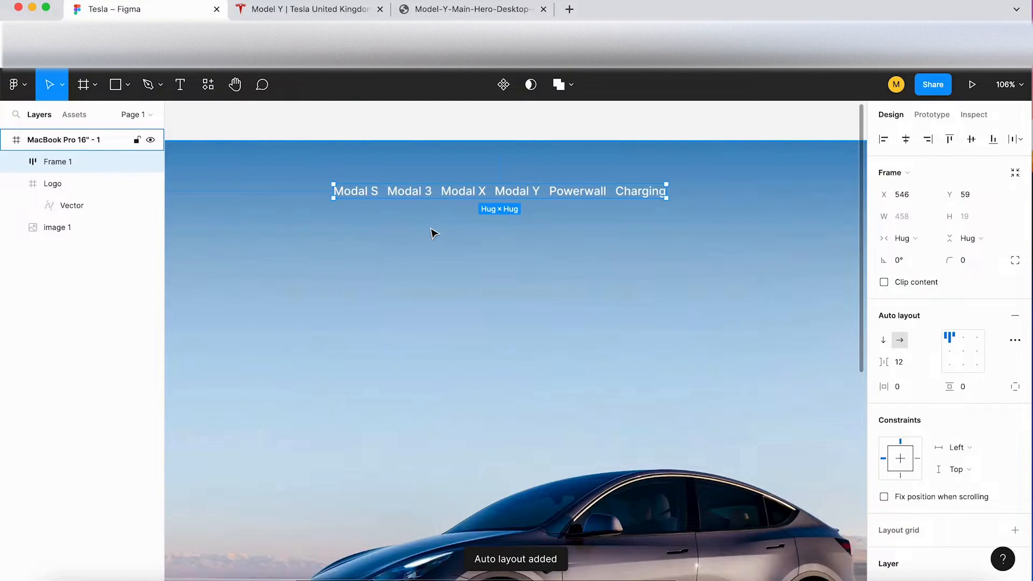
Step: Rename the new auto layout frame as Menu1
{"action": "double_click", "coordinate": [69, 166]}
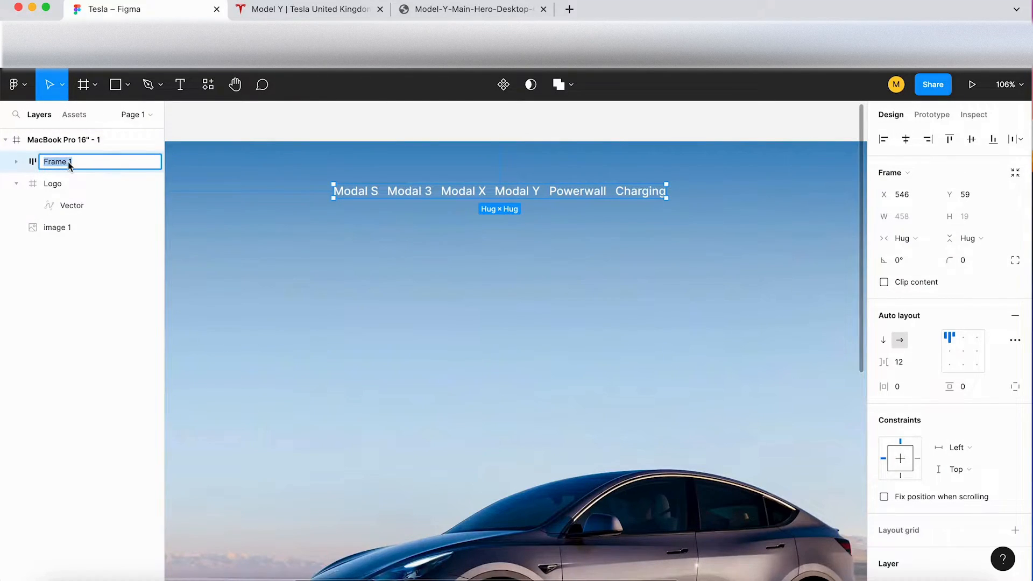
{"action": "type", "text": "Menu1"}
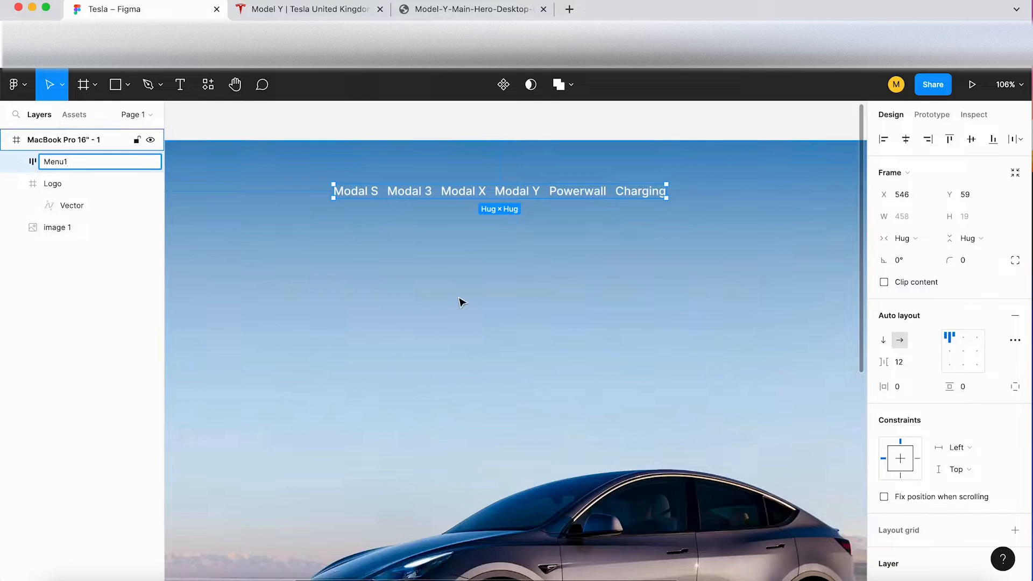
{"action": "key", "text": "Escape"}
Step: Set the spacing between the items of the Menu1 auto layout to 24
{"action": "left_click", "coordinate": [451, 195]}
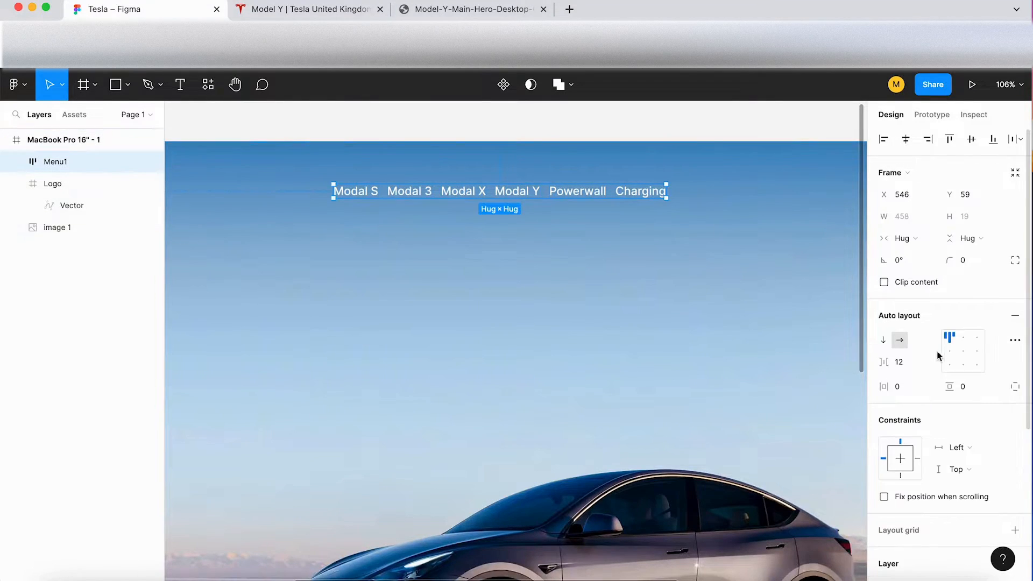
{"action": "type", "text": "24"}
{"action": "key", "text": "Return"}
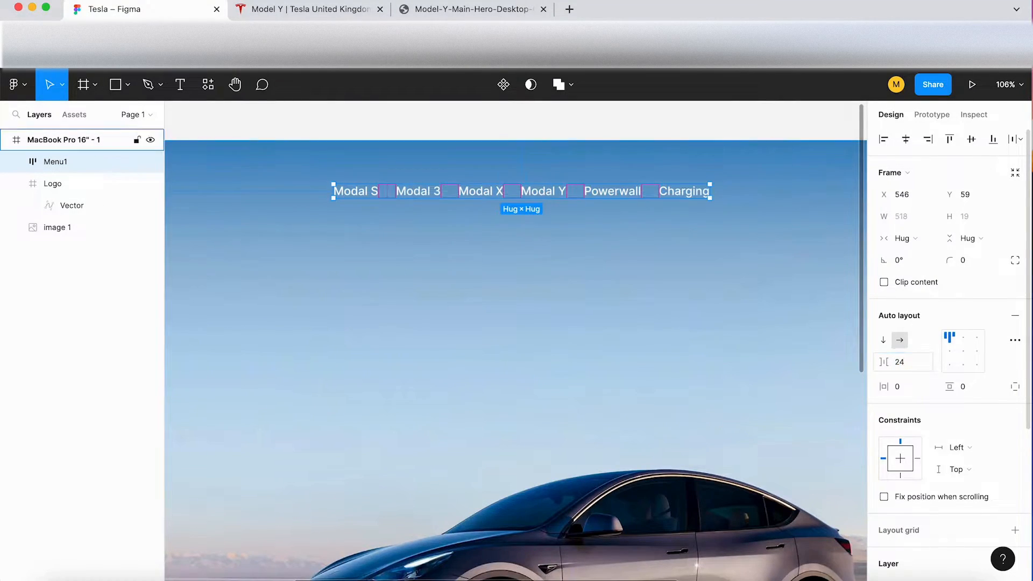
{"action": "scroll", "coordinate": [639, 356], "scroll_direction": "down", "scroll_amount": 3, "text": "ctrl"}
{"action": "scroll", "coordinate": [639, 354], "scroll_direction": "down", "scroll_amount": 1}
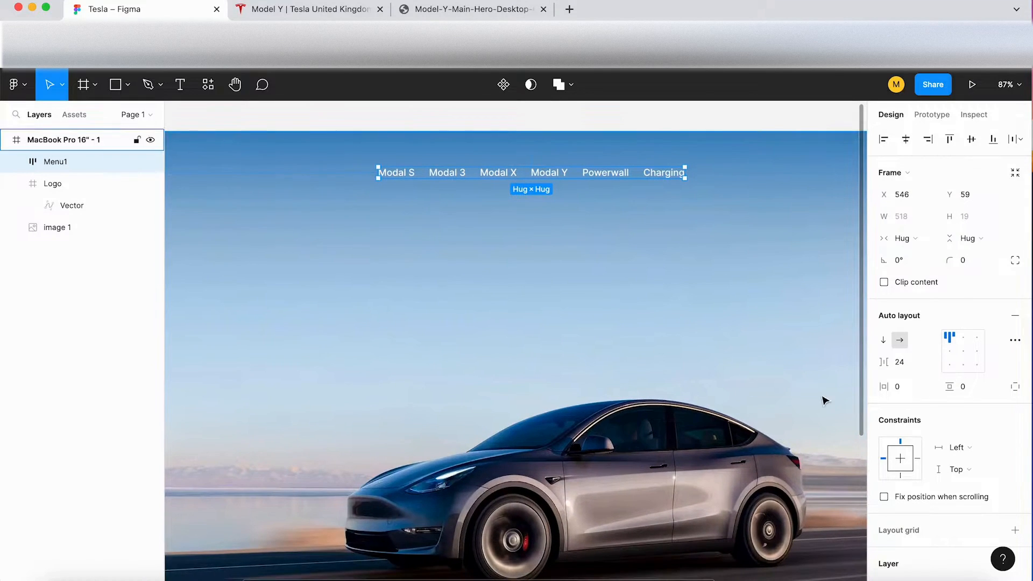
{"action": "left_click_drag", "start_coordinate": [888, 366], "coordinate": [893, 371]}
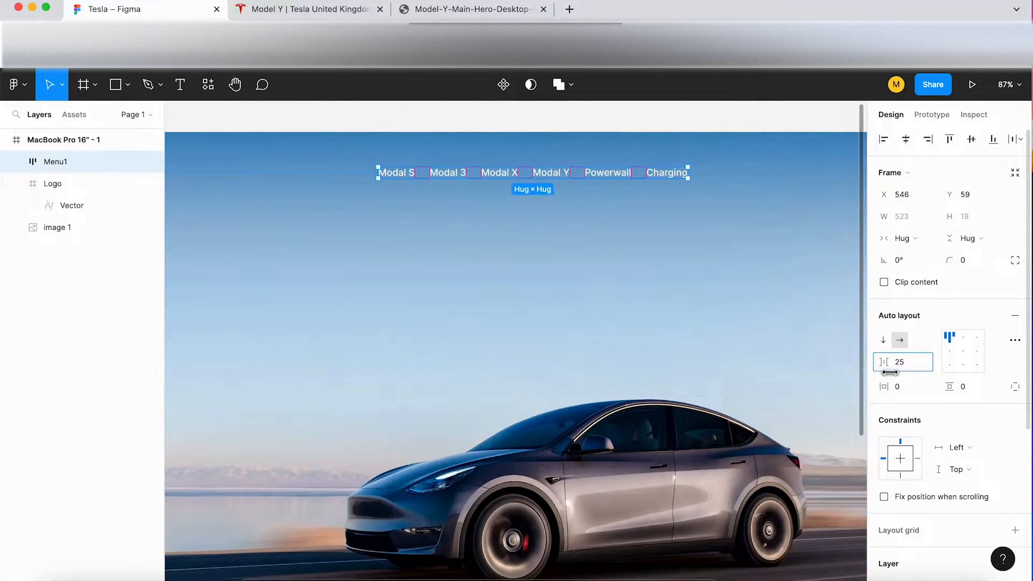
{"action": "left_click", "coordinate": [913, 362]}
{"action": "type", "text": "24"}
{"action": "key", "text": "Return"}
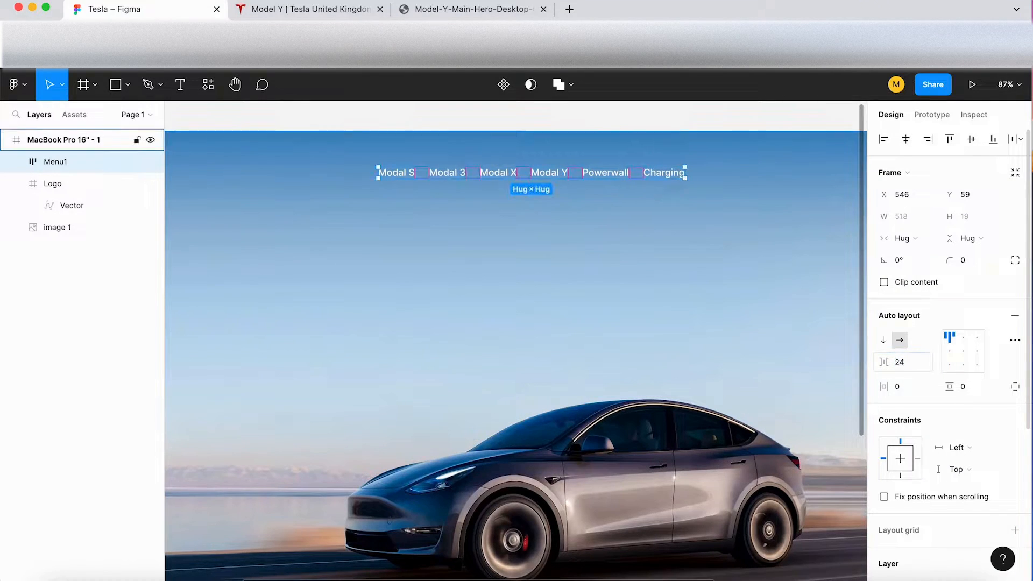
Step: Check the second group of header links on the Tesla page and place a copy of Menu1 at about X 1158, Y 55
{"action": "scroll", "coordinate": [575, 295], "scroll_direction": "down", "scroll_amount": 5}
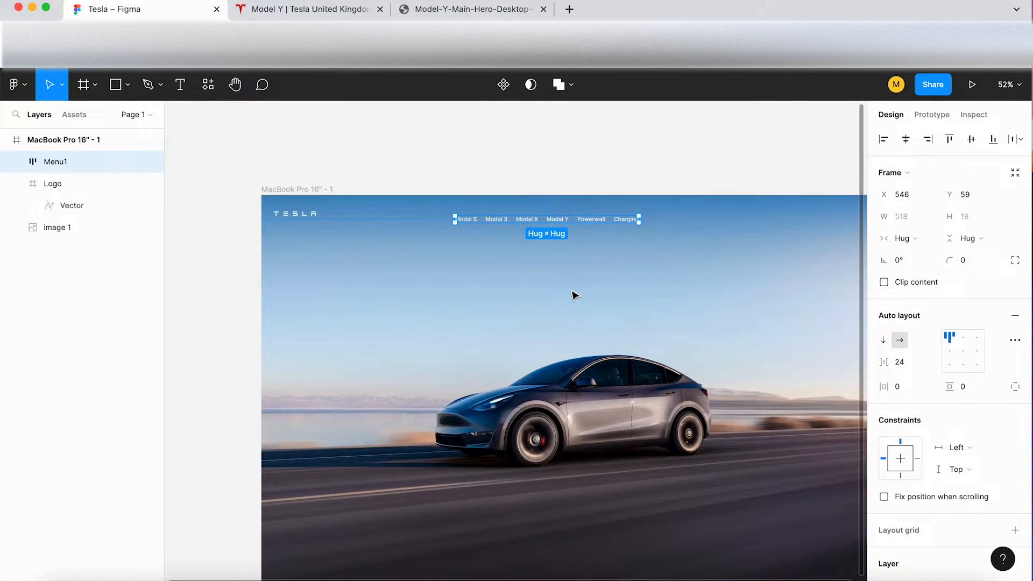
{"action": "scroll", "coordinate": [575, 295], "scroll_direction": "right", "scroll_amount": 3}
{"action": "scroll", "coordinate": [575, 295], "scroll_direction": "down", "scroll_amount": 2}
{"action": "left_click", "coordinate": [315, 9]}
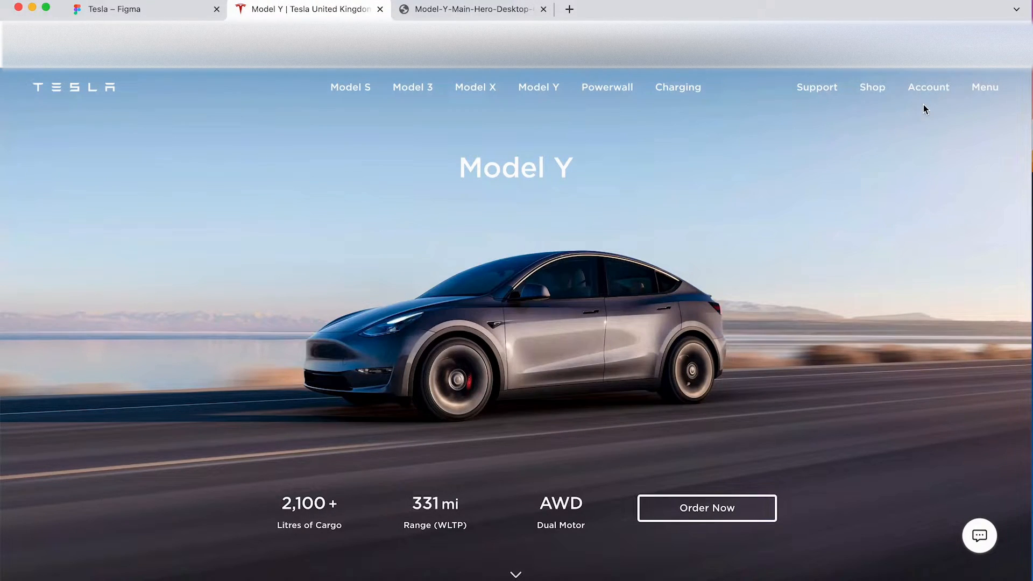
{"action": "left_click", "coordinate": [153, 8]}
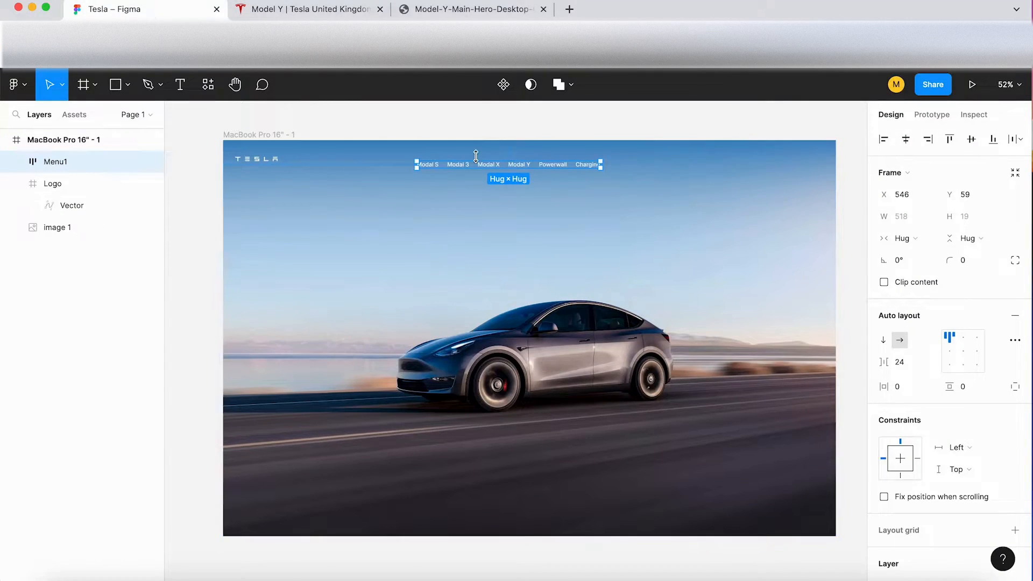
{"action": "scroll", "coordinate": [475, 156], "scroll_direction": "up", "scroll_amount": 3}
{"action": "scroll", "coordinate": [534, 161], "scroll_direction": "right", "scroll_amount": 4}
{"action": "scroll", "coordinate": [534, 161], "scroll_direction": "up", "scroll_amount": 1}
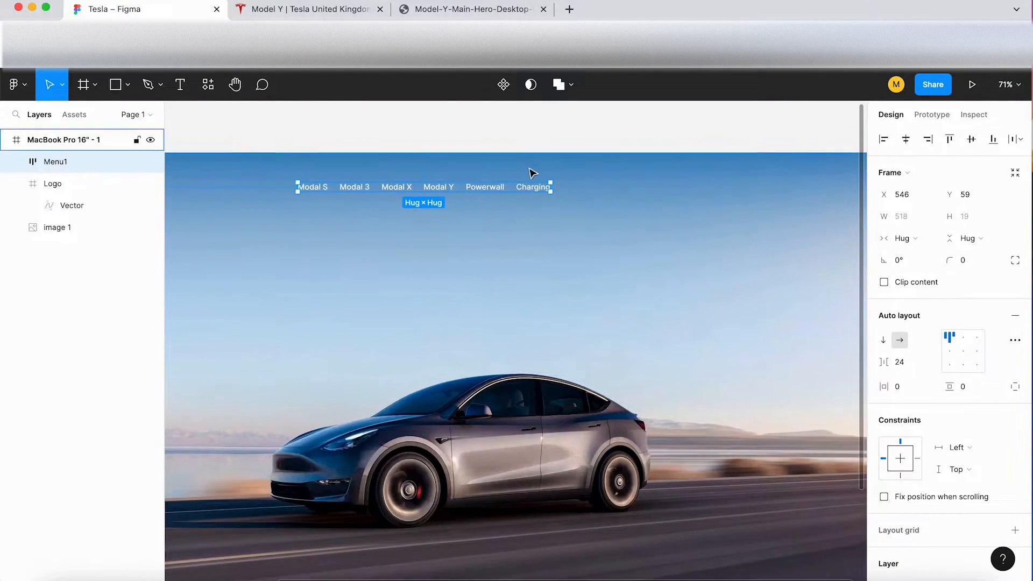
{"action": "left_click_drag", "start_coordinate": [498, 194], "coordinate": [790, 191]}
Step: Reduce the copied menu to four items reading Support, Shop, Account and Menu, placed at about X 1323, Y 55
{"action": "scroll", "coordinate": [791, 192], "scroll_direction": "right", "scroll_amount": 5}
{"action": "scroll", "coordinate": [790, 192], "scroll_direction": "down", "scroll_amount": 1}
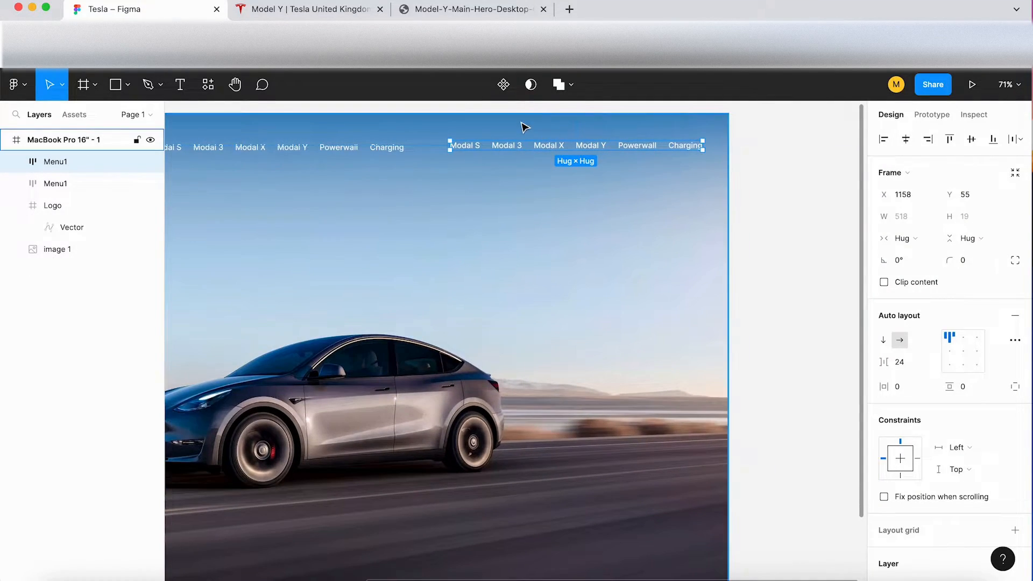
{"action": "scroll", "coordinate": [525, 127], "scroll_direction": "up", "scroll_amount": 5}
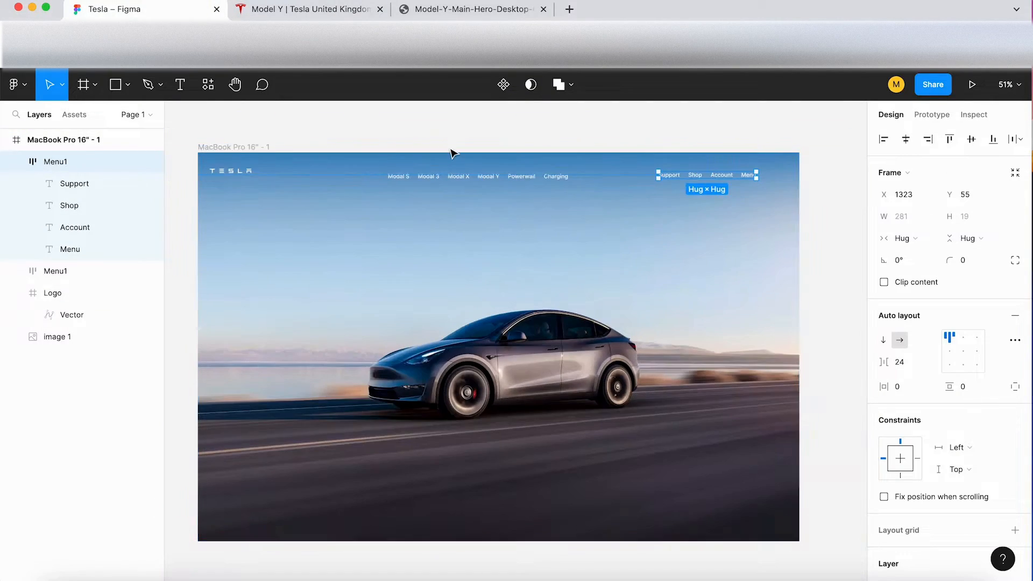
{"action": "left_click", "coordinate": [430, 145]}
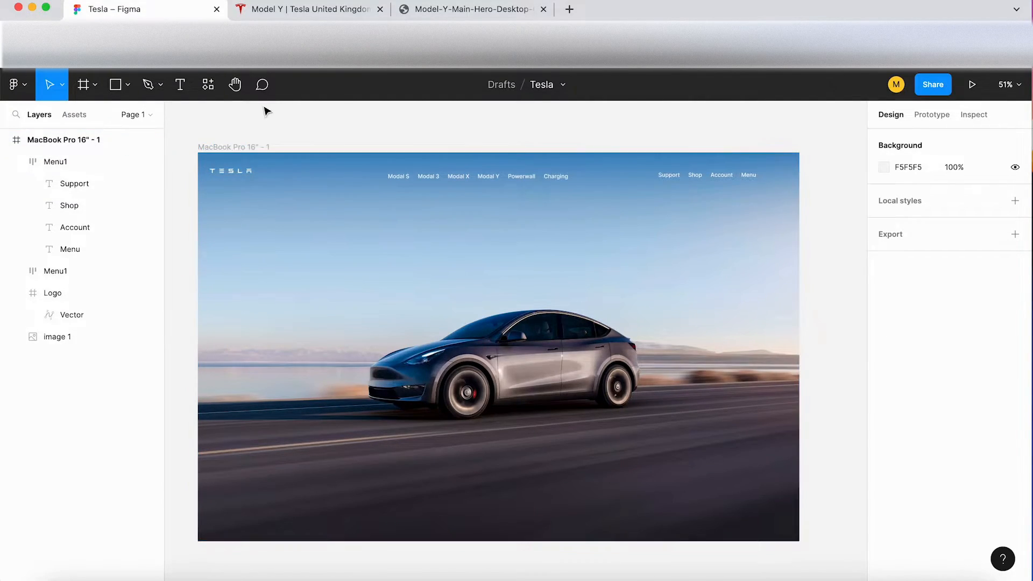
Step: Combine the logo and both header menus into one horizontal auto layout frame
{"action": "left_click", "coordinate": [243, 177]}
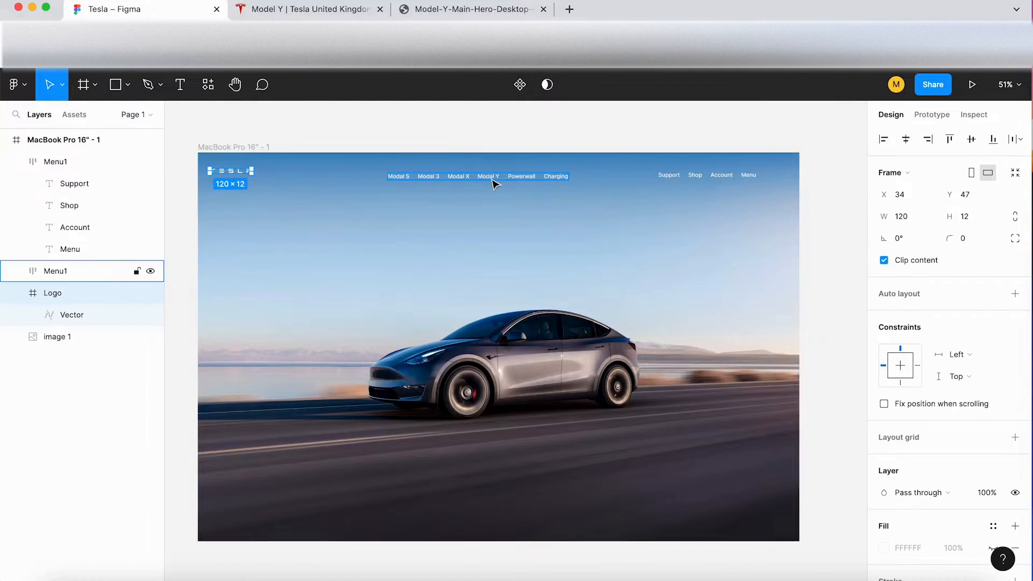
{"action": "left_click", "coordinate": [495, 184], "text": "shift"}
{"action": "left_click", "coordinate": [675, 179], "text": "shift"}
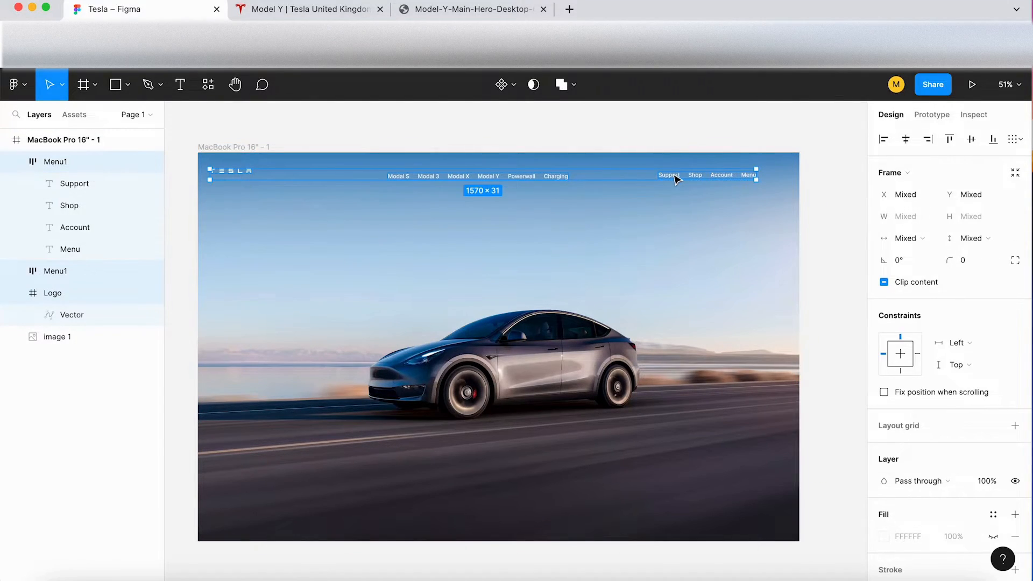
{"action": "key", "text": "shift+a"}
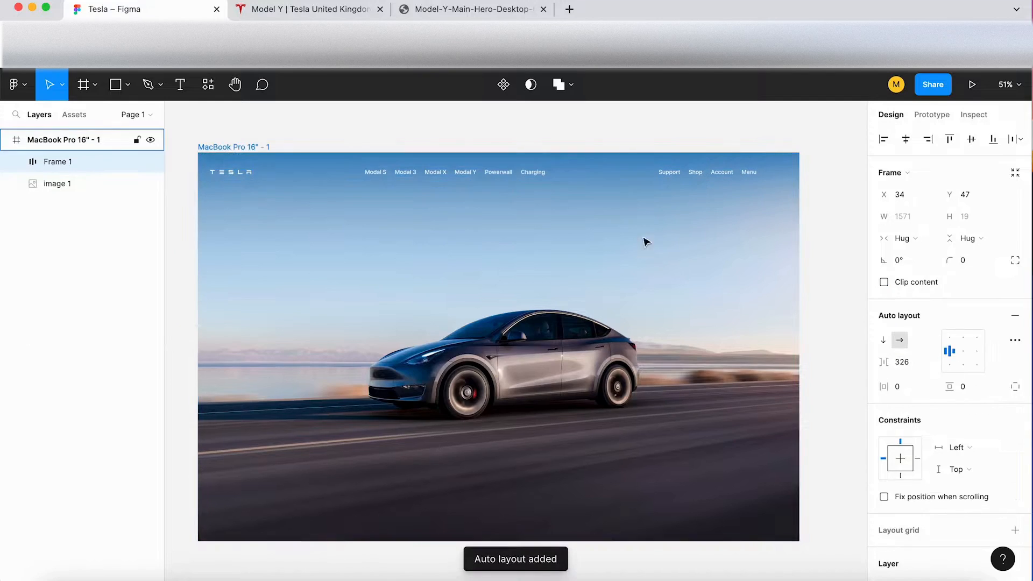
Step: Rename the new auto layout frame as Nav and move it to about X 78, Y 47
{"action": "double_click", "coordinate": [69, 161]}
{"action": "type", "text": "Nav"}
{"action": "left_click_drag", "start_coordinate": [418, 172], "coordinate": [431, 169]}
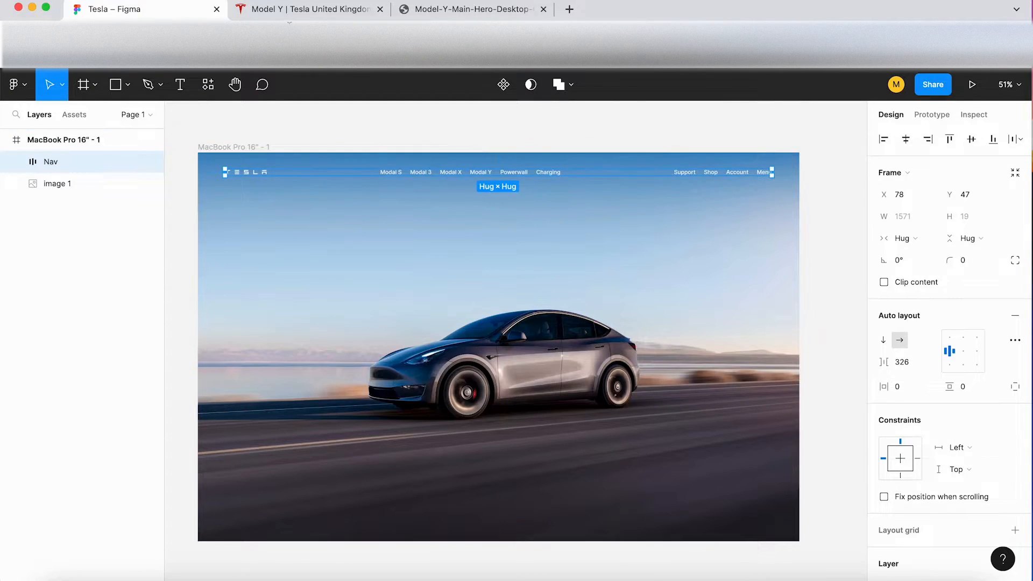
{"action": "left_click", "coordinate": [526, 135]}
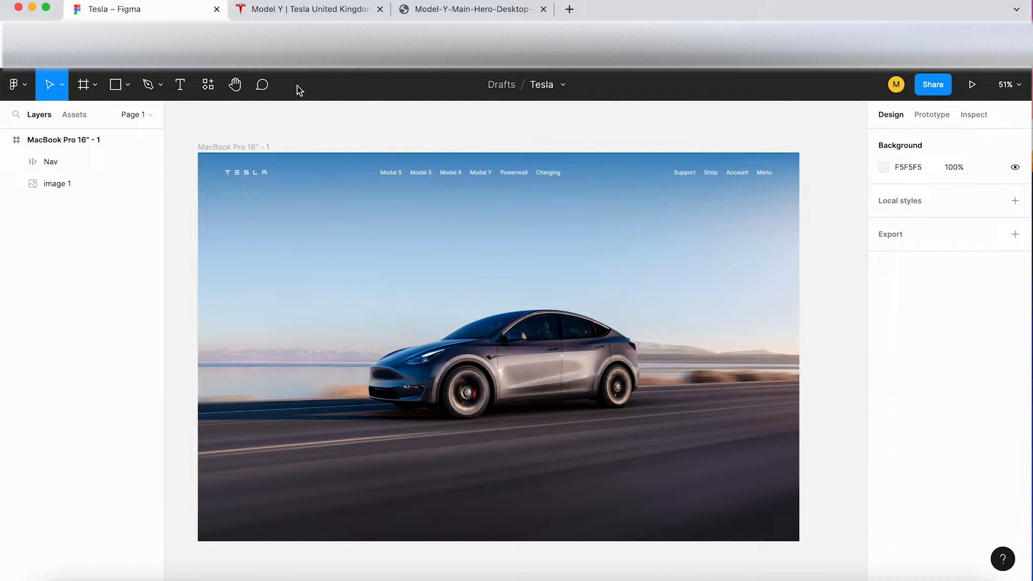
Step: Check the headline on the Tesla page and add a Model Y text above the car at font size 48
{"action": "left_click", "coordinate": [302, 10]}
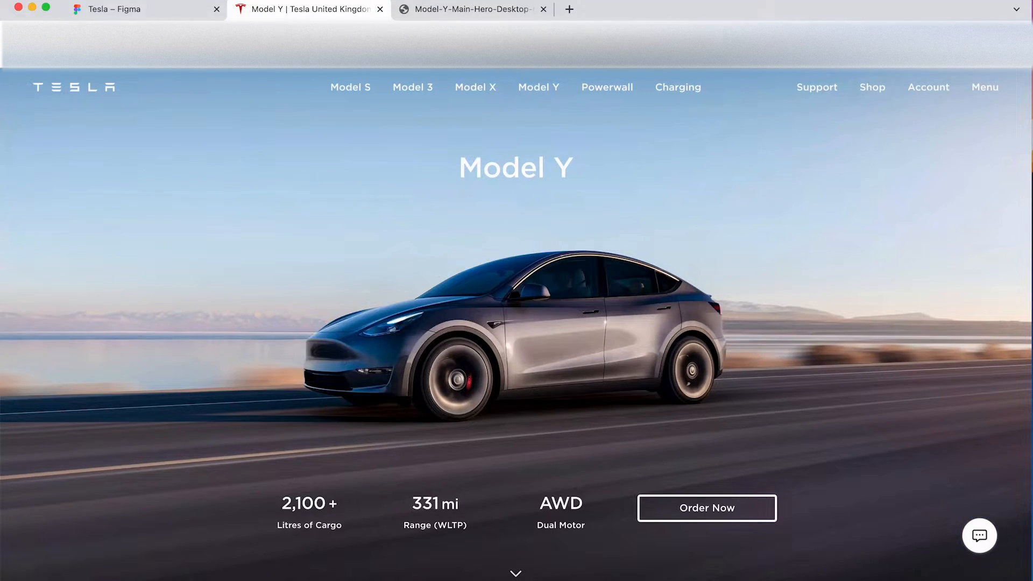
{"action": "left_click", "coordinate": [156, 12]}
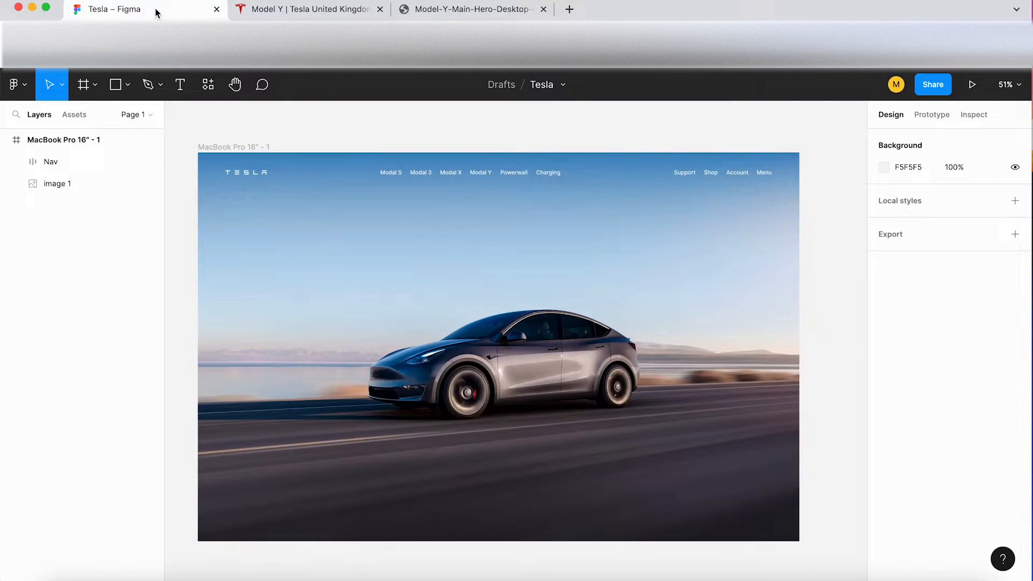
{"action": "scroll", "coordinate": [473, 251], "scroll_direction": "up", "scroll_amount": 3}
{"action": "key", "text": "t"}
{"action": "left_click", "coordinate": [465, 241]}
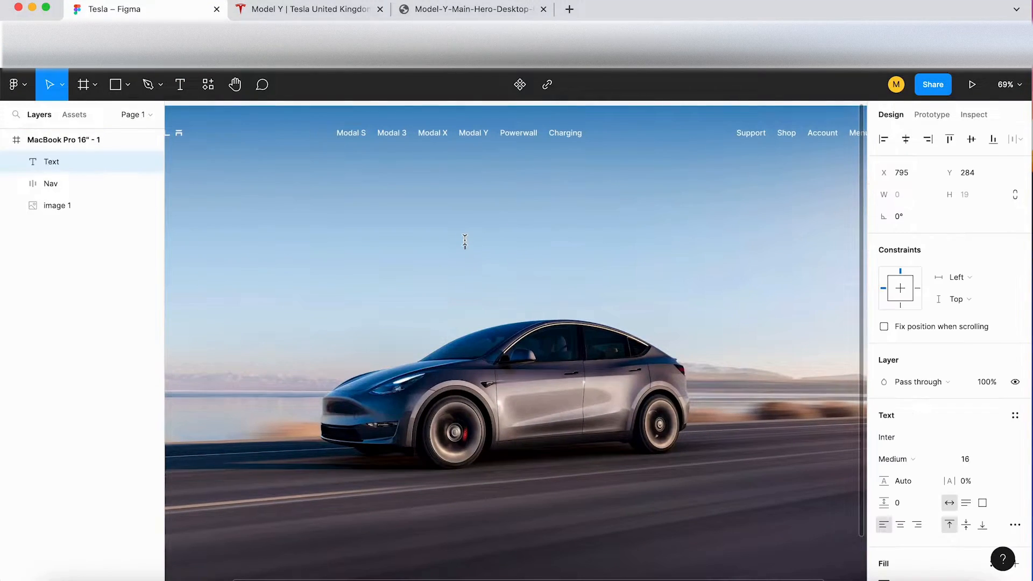
{"action": "type", "text": "Moe"}
{"action": "key", "text": "Escape"}
{"action": "left_click", "coordinate": [973, 460]}
{"action": "type", "text": "48"}
{"action": "key", "text": "Return"}
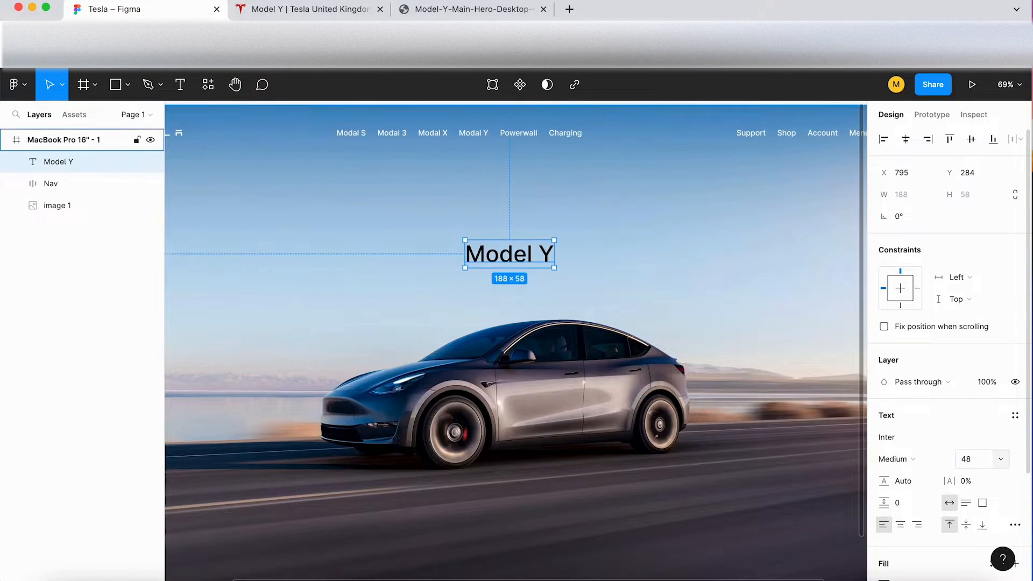
Step: Compare the headline with the Tesla page and set the Model Y text's weight to Bold
{"action": "left_click", "coordinate": [319, 8]}
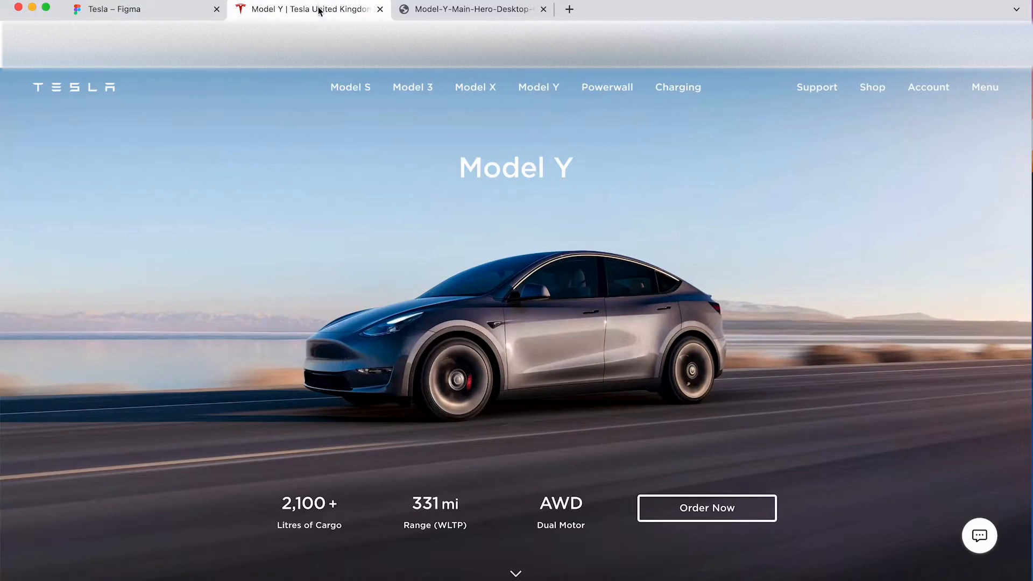
{"action": "left_click", "coordinate": [149, 10]}
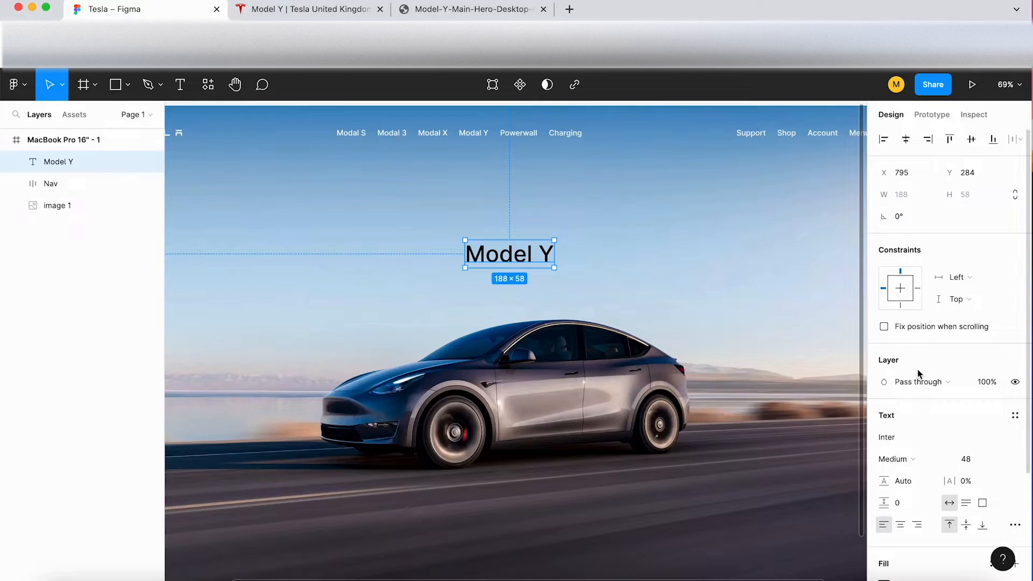
{"action": "left_click", "coordinate": [305, 11]}
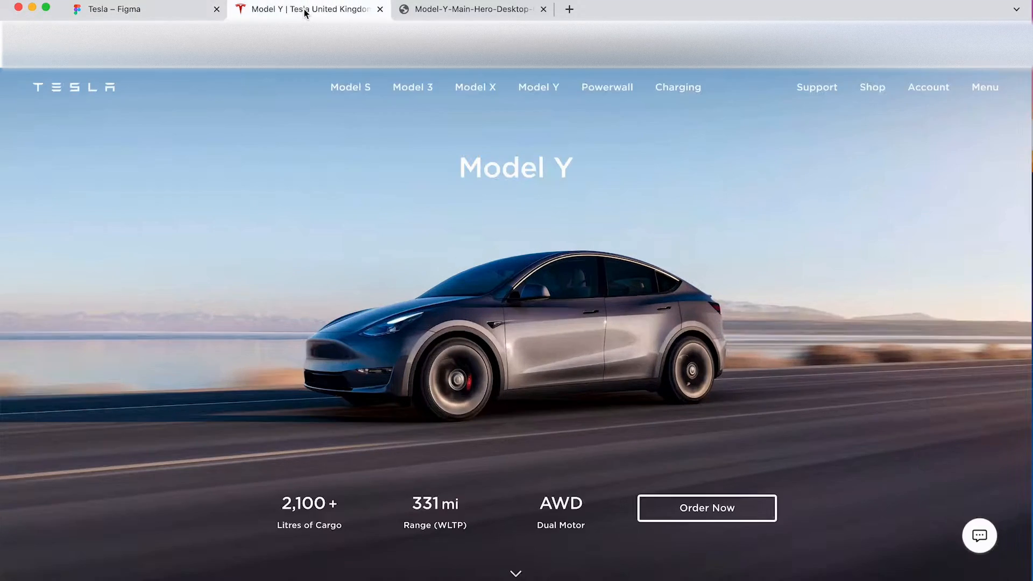
{"action": "left_click", "coordinate": [155, 12]}
{"action": "left_click", "coordinate": [917, 459]}
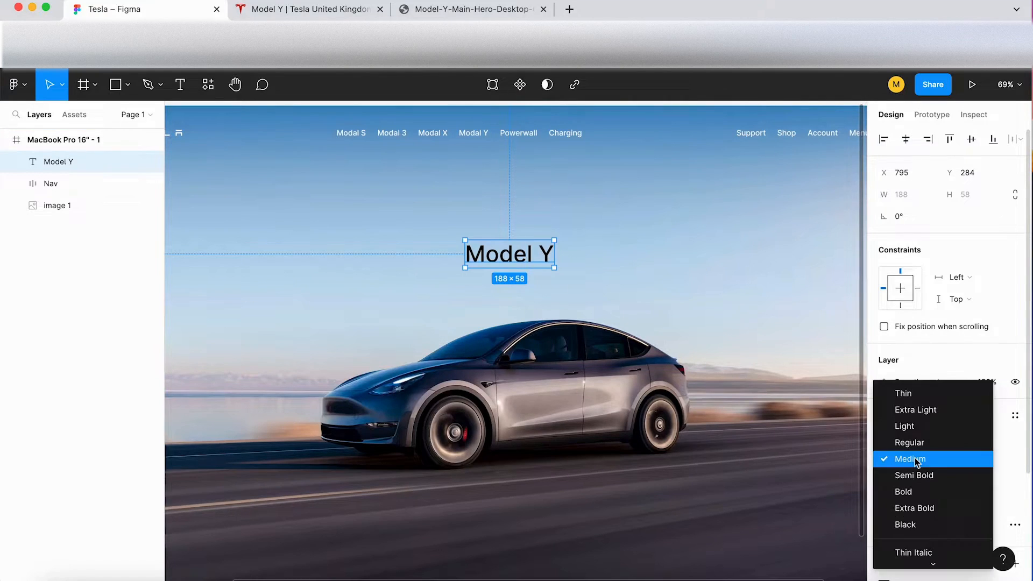
{"action": "left_click", "coordinate": [920, 492]}
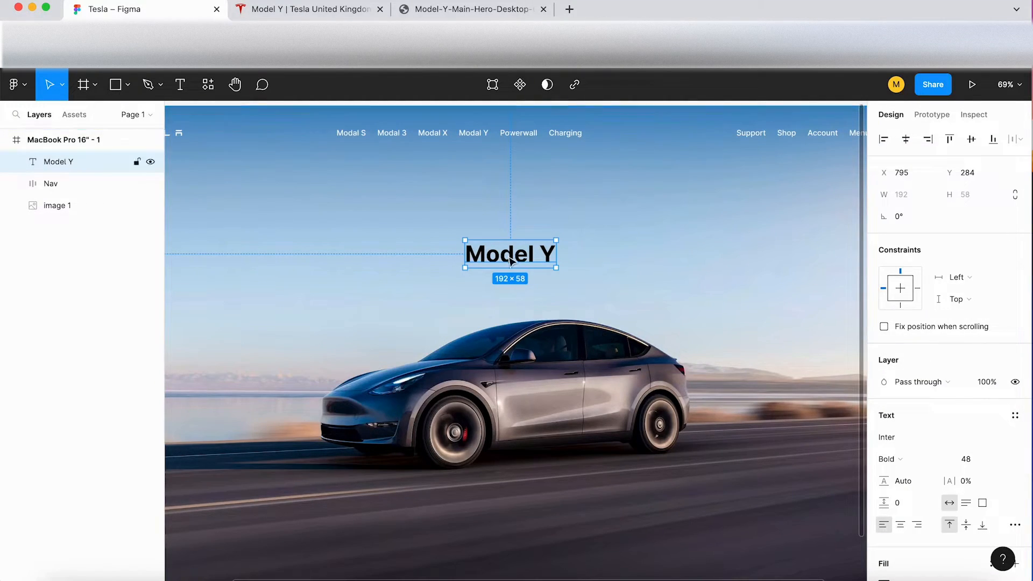
Step: Change the Model Y headline's fill colour to white, FFFFFF
{"action": "scroll", "coordinate": [922, 418], "scroll_direction": "down", "scroll_amount": 3}
{"action": "left_click", "coordinate": [884, 435]}
{"action": "left_click", "coordinate": [758, 347]}
{"action": "left_click_drag", "start_coordinate": [758, 350], "coordinate": [699, 241]}
{"action": "left_click", "coordinate": [576, 178]}
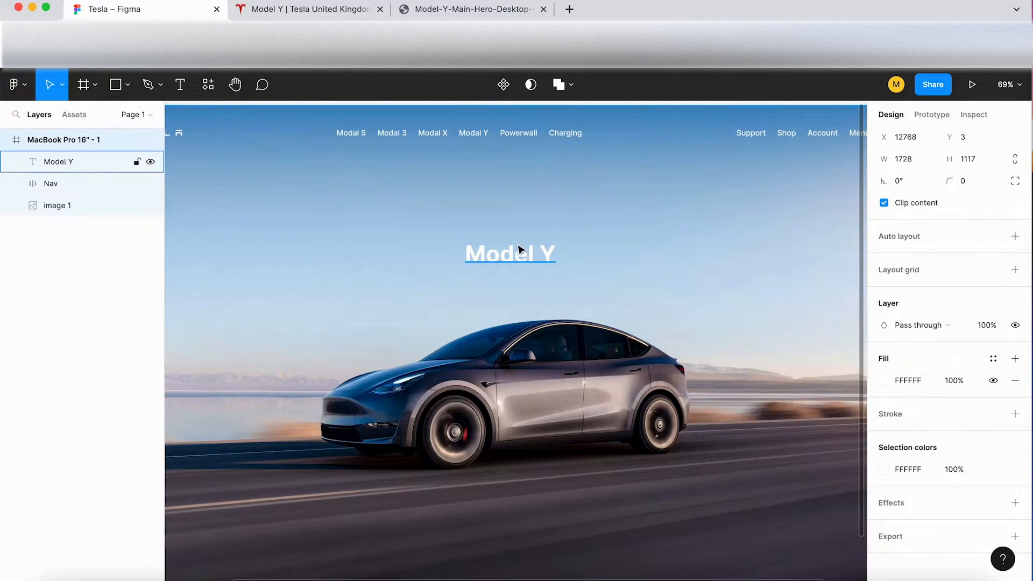
Step: Center the Model Y headline horizontally in the frame, at about X 768, Y 284
{"action": "scroll", "coordinate": [519, 248], "scroll_direction": "down", "scroll_amount": 3}
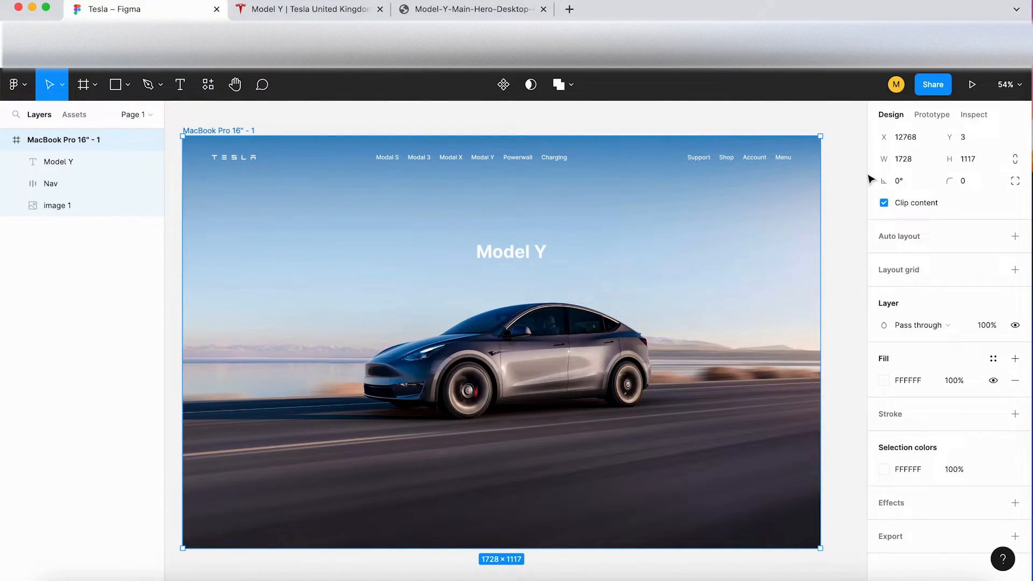
{"action": "left_click", "coordinate": [605, 290]}
{"action": "left_click", "coordinate": [535, 253]}
{"action": "mouse_move", "coordinate": [527, 256]}
{"action": "left_mouse_down"}
{"action": "mouse_move", "coordinate": [507, 255]}
{"action": "mouse_move", "coordinate": [518, 257]}
{"action": "left_mouse_up"}
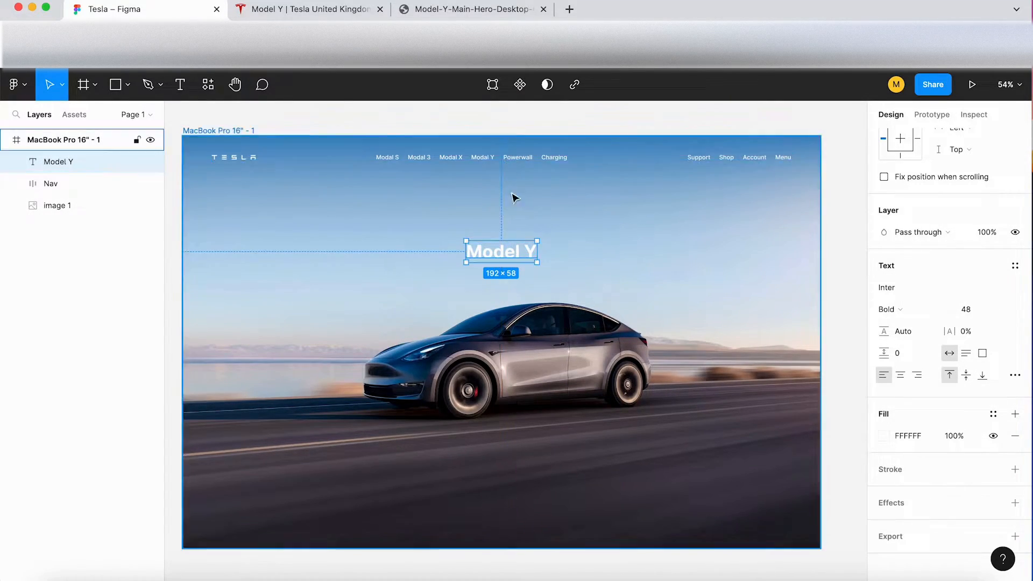
{"action": "scroll", "coordinate": [530, 267], "scroll_direction": "down", "scroll_amount": 3}
{"action": "scroll", "coordinate": [530, 268], "scroll_direction": "down", "scroll_amount": 2}
{"action": "scroll", "coordinate": [535, 272], "scroll_direction": "up", "scroll_amount": 2}
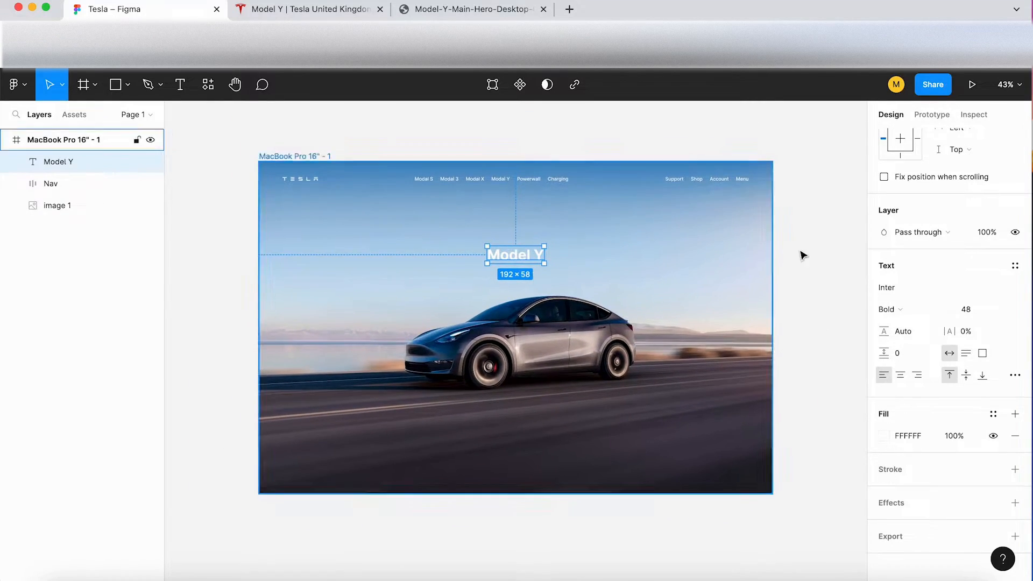
{"action": "left_click", "coordinate": [820, 252]}
Step: Compare the headline's weight with the Tesla page and set the Model Y text to Semi Bold
{"action": "left_click", "coordinate": [325, 10]}
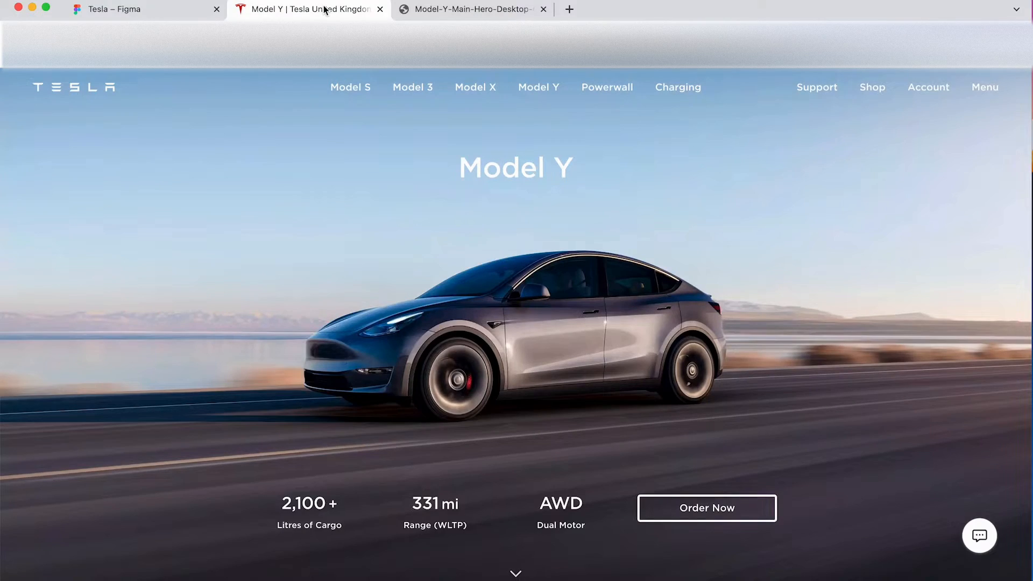
{"action": "left_click", "coordinate": [166, 11]}
{"action": "left_click", "coordinate": [511, 254]}
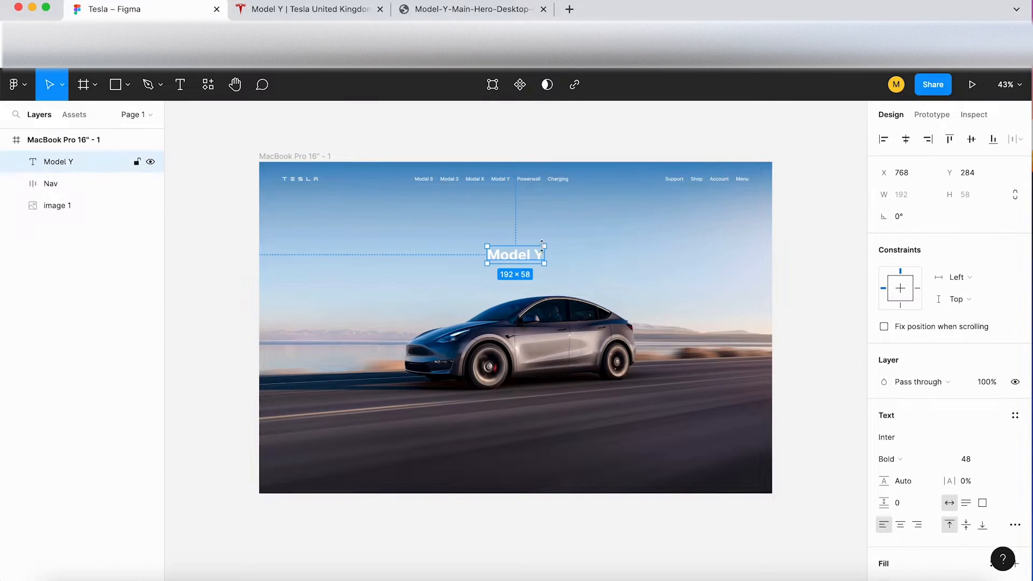
{"action": "left_click", "coordinate": [909, 459]}
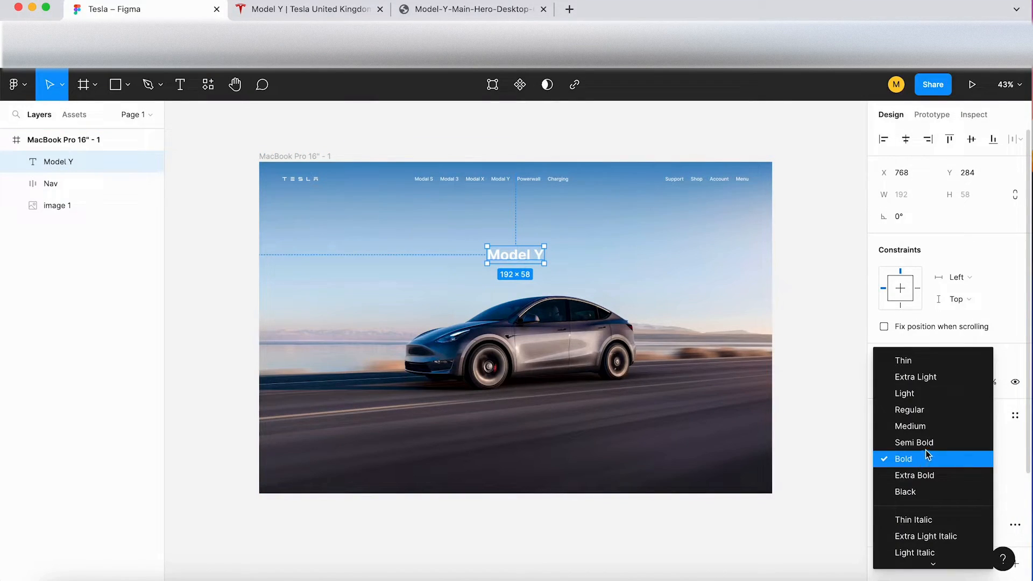
{"action": "left_click", "coordinate": [928, 428]}
{"action": "left_click", "coordinate": [928, 434]}
{"action": "left_click", "coordinate": [909, 459]}
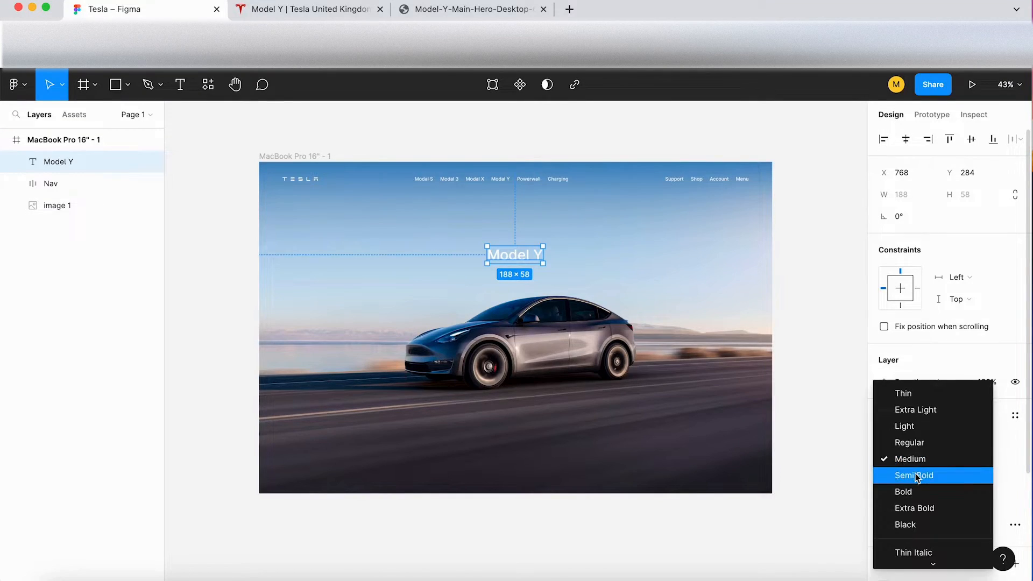
{"action": "left_click", "coordinate": [916, 477]}
{"action": "left_click", "coordinate": [793, 296]}
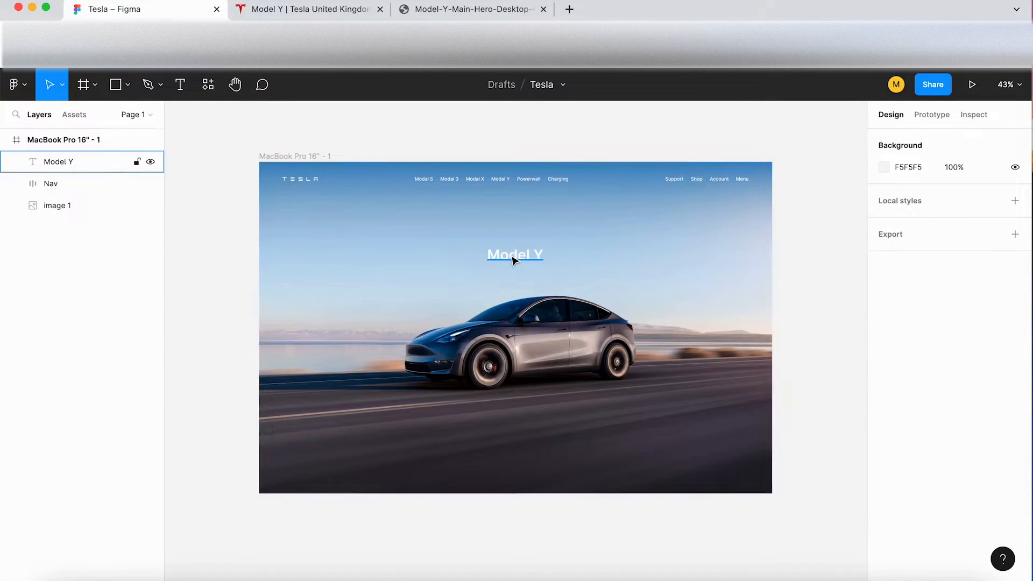
Step: Check the headline's placement on the Tesla page and raise the Model Y text to about X 769, Y 240
{"action": "scroll", "coordinate": [512, 261], "scroll_direction": "up", "scroll_amount": 5}
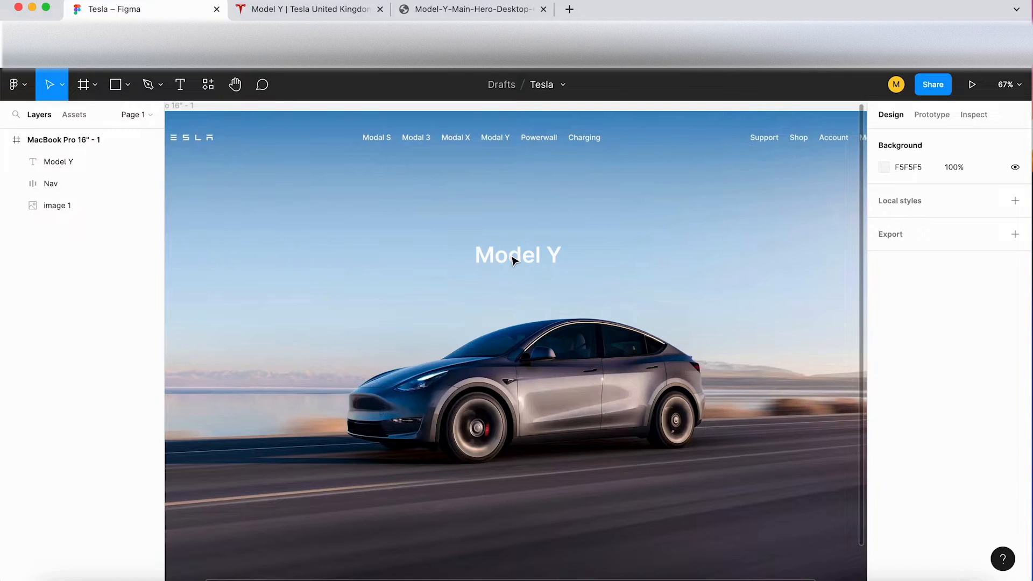
{"action": "scroll", "coordinate": [512, 260], "scroll_direction": "down", "scroll_amount": 2}
{"action": "scroll", "coordinate": [466, 153], "scroll_direction": "down", "scroll_amount": 1}
{"action": "left_click", "coordinate": [509, 232]}
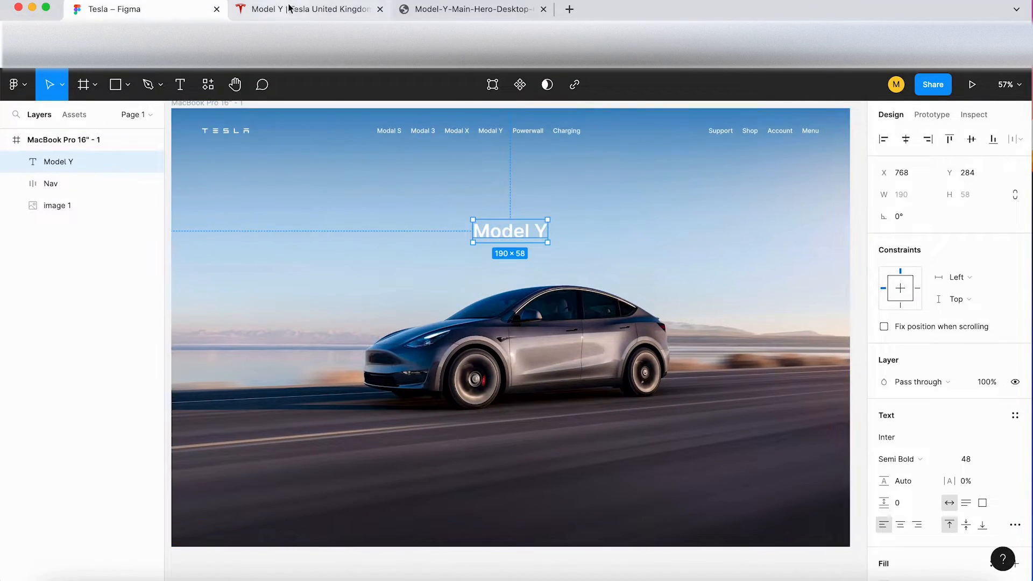
{"action": "left_click", "coordinate": [333, 9]}
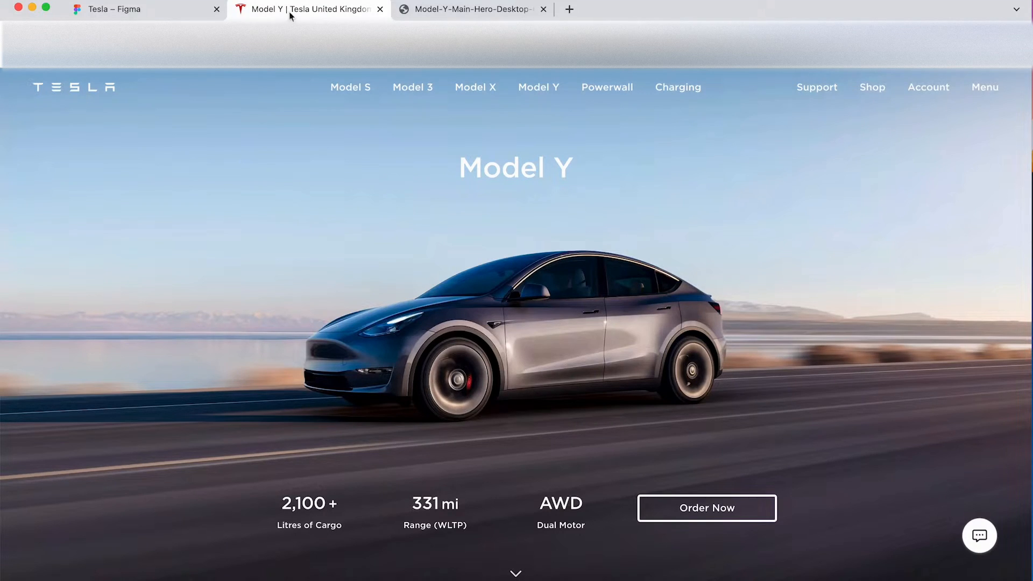
{"action": "left_click", "coordinate": [187, 14]}
{"action": "left_click_drag", "start_coordinate": [521, 232], "coordinate": [521, 214]}
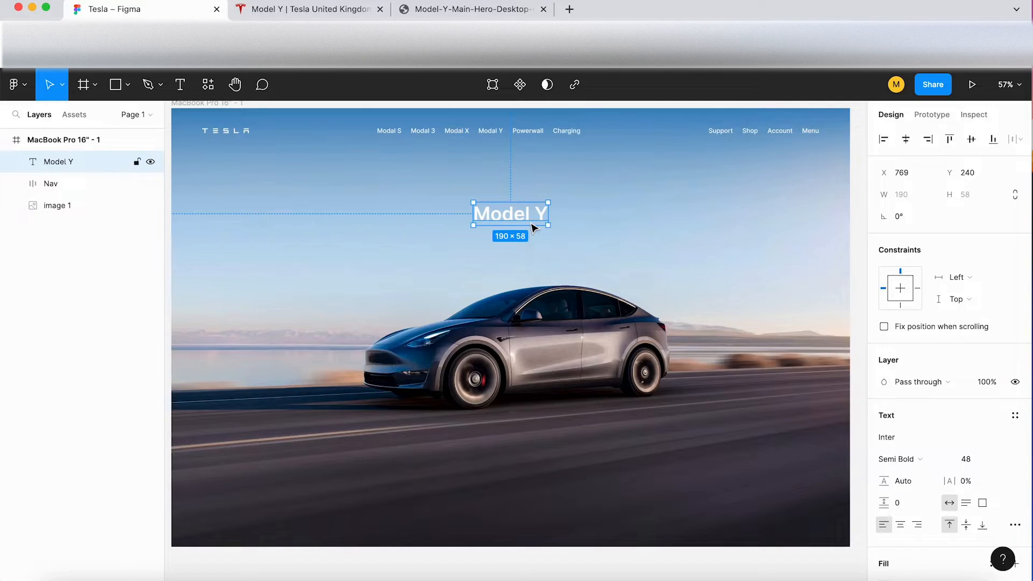
{"action": "scroll", "coordinate": [655, 224], "scroll_direction": "down", "scroll_amount": 2}
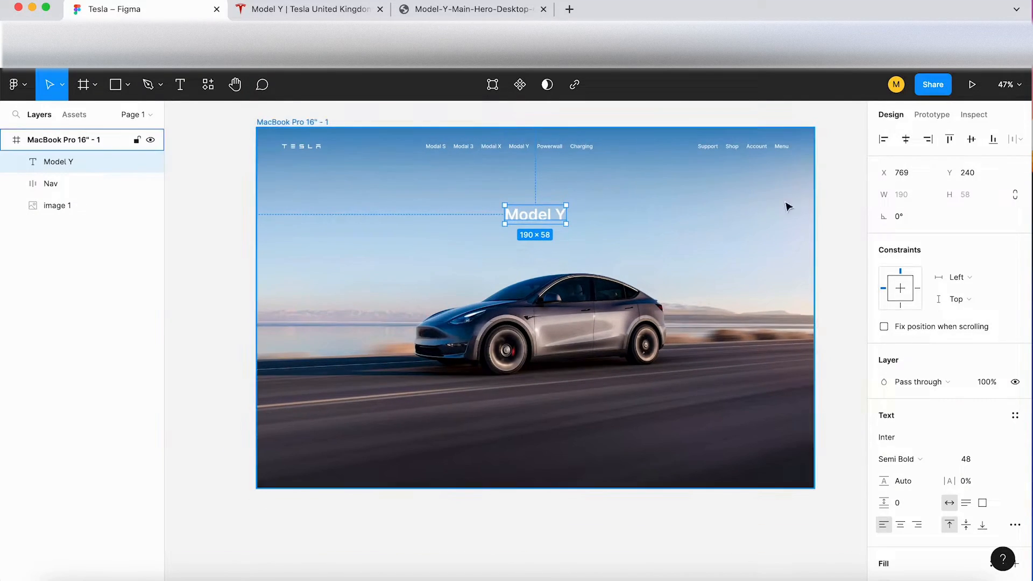
{"action": "left_click", "coordinate": [830, 209]}
Step: Compare the header's placement with the Tesla page and move Nav slightly up, closer to the frame's upper edge
{"action": "key", "text": "ctrl+Tab"}
{"action": "left_click", "coordinate": [165, 19]}
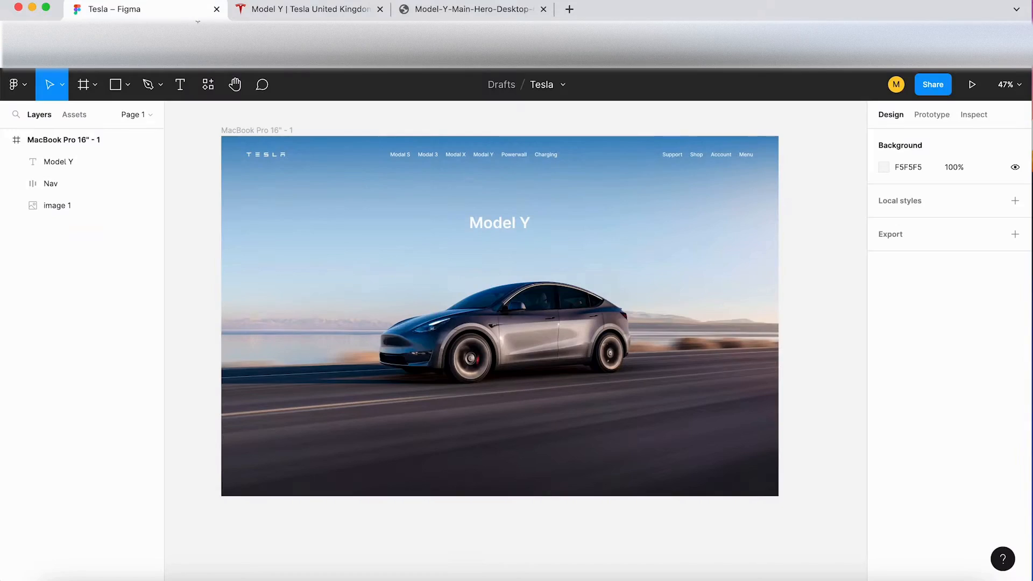
{"action": "left_click", "coordinate": [293, 7]}
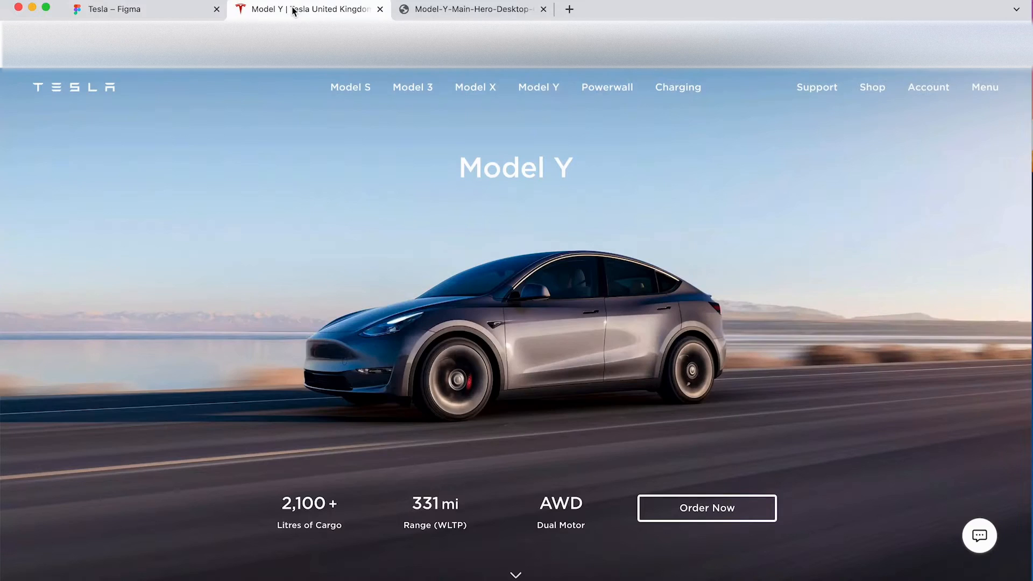
{"action": "left_click", "coordinate": [92, 11]}
{"action": "left_click_drag", "start_coordinate": [464, 164], "coordinate": [494, 143]}
{"action": "left_click", "coordinate": [495, 133]}
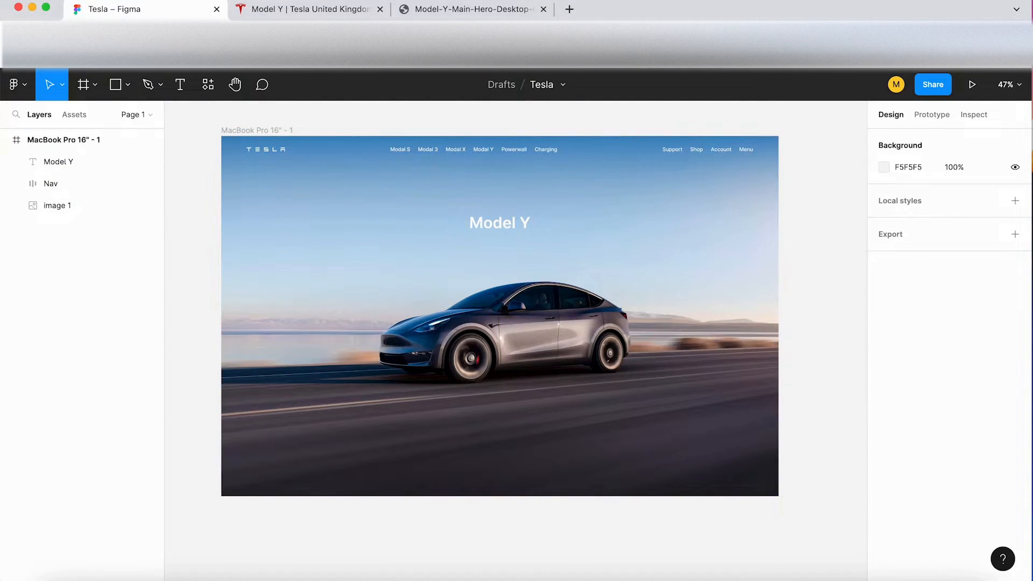
Step: Check the specifications on the Tesla page and add the text 2100 in the frame's lower part, at about X 406, Y 929
{"action": "left_click", "coordinate": [291, 9]}
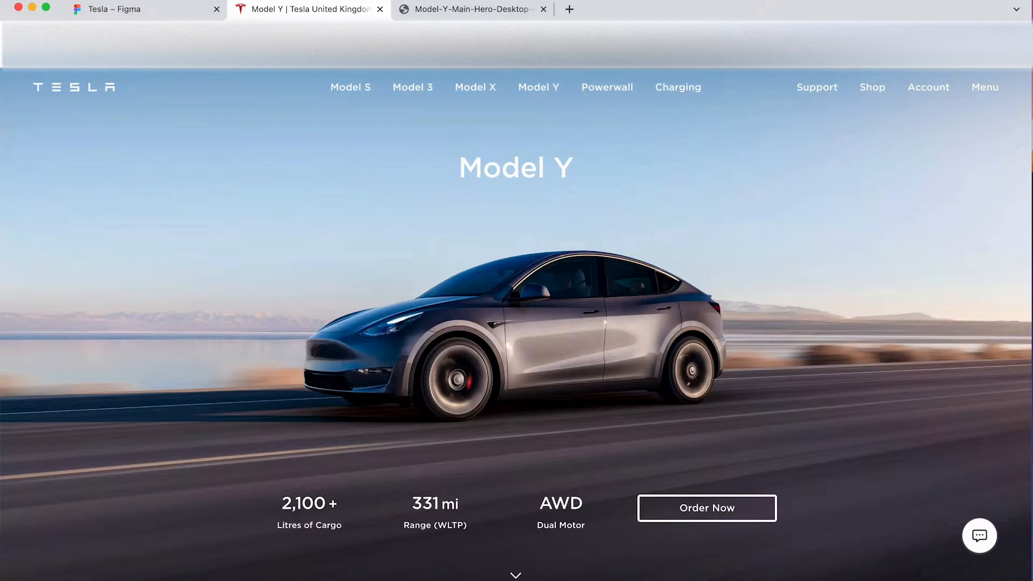
{"action": "left_click", "coordinate": [167, 14]}
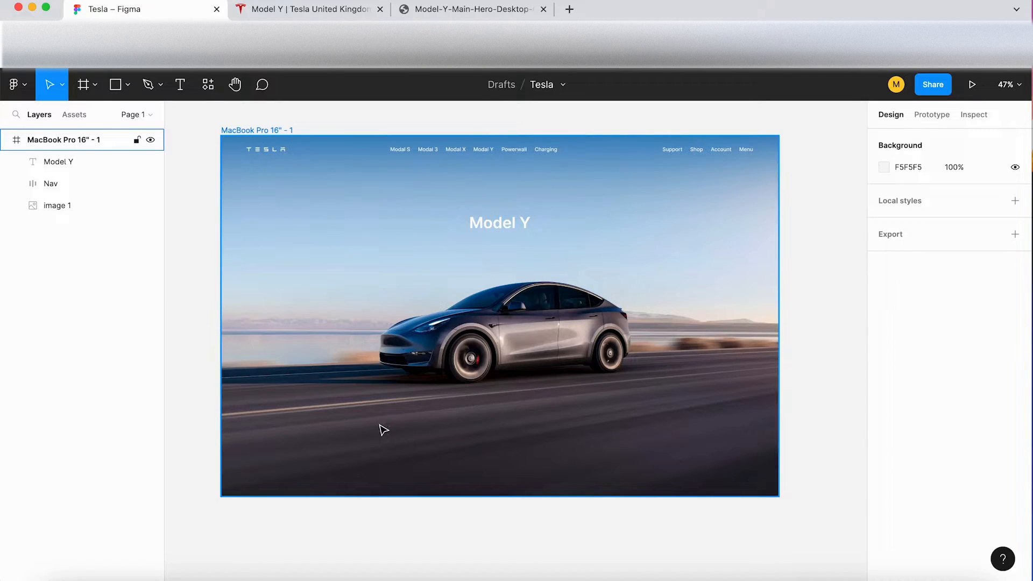
{"action": "scroll", "coordinate": [371, 431], "scroll_direction": "up", "scroll_amount": 2}
{"action": "scroll", "coordinate": [355, 438], "scroll_direction": "up", "scroll_amount": 3}
{"action": "key", "text": "t"}
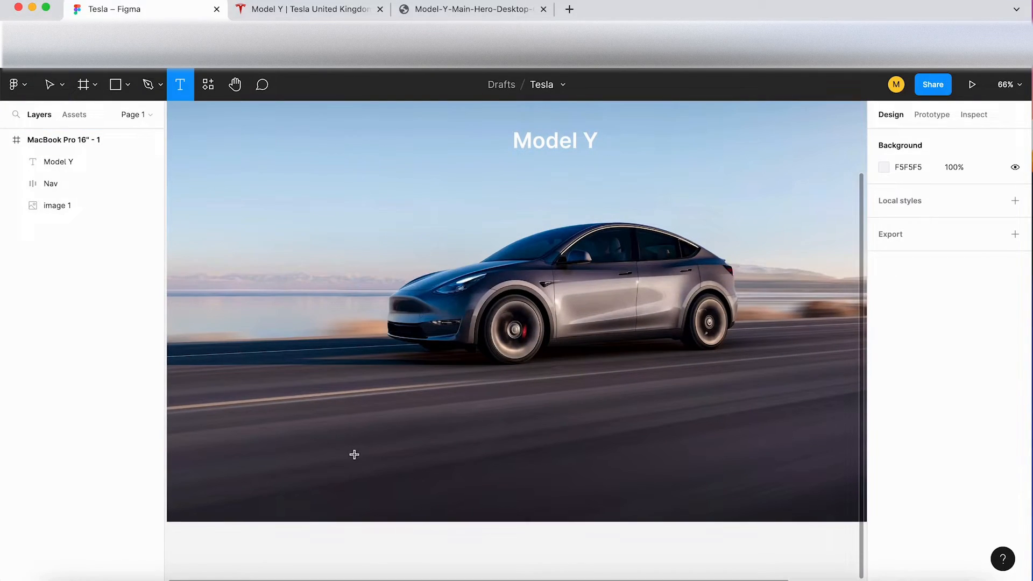
{"action": "left_click", "coordinate": [350, 439]}
{"action": "type", "text": "2100"}
Step: Check the number's formatting on the Tesla page and correct the new text to 2,100 +
{"action": "left_click", "coordinate": [290, 7]}
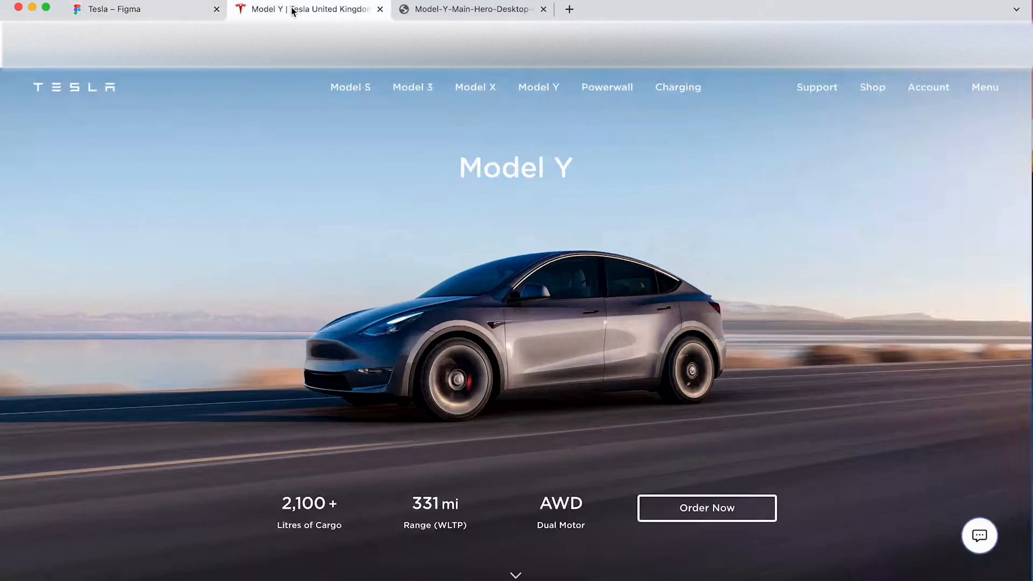
{"action": "left_click", "coordinate": [144, 10]}
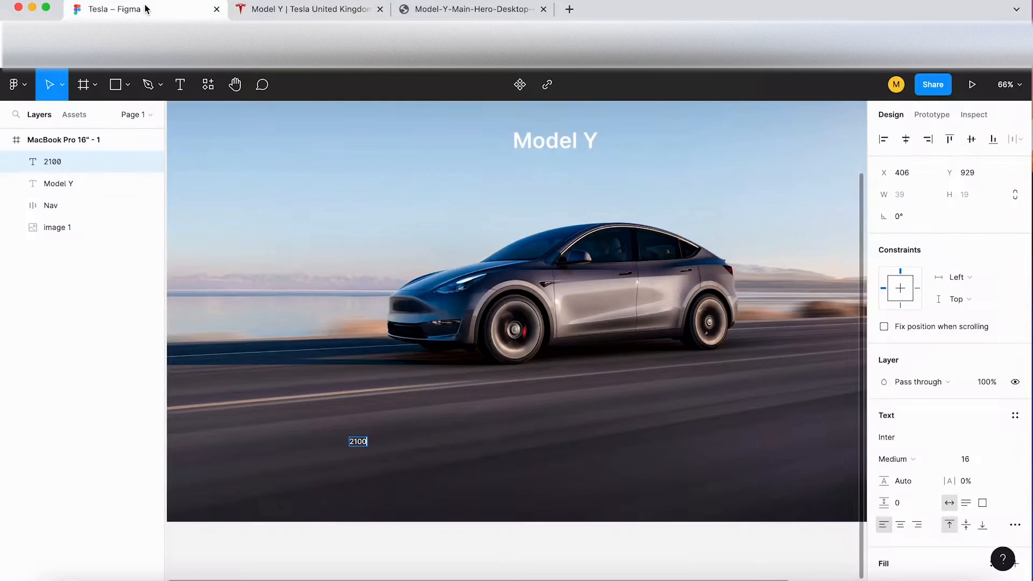
{"action": "scroll", "coordinate": [369, 459], "scroll_direction": "up", "scroll_amount": 5}
{"action": "key", "text": "BackSpace"}
{"action": "key", "text": "BackSpace"}
{"action": "key", "text": "BackSpace"}
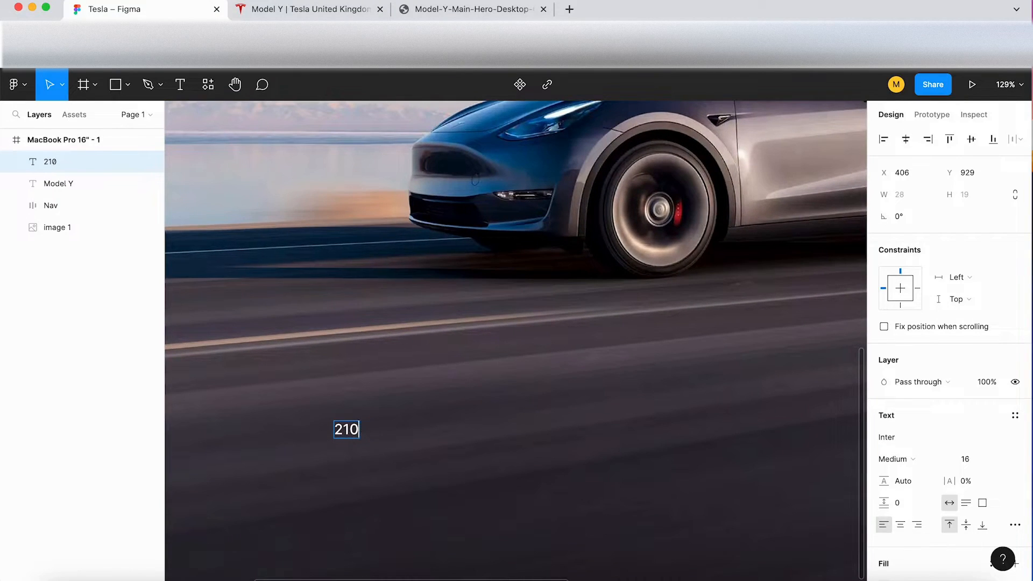
{"action": "type", "text": ",100 +"}
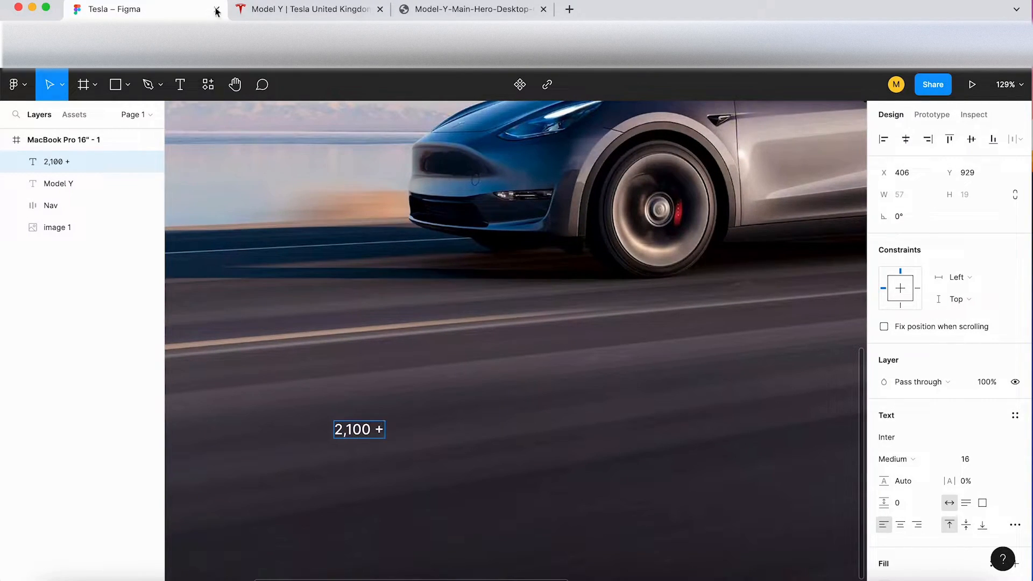
Step: Check the specification layout on the Tesla page and duplicate the 2,100 + text directly below itself, at about Y 954
{"action": "left_click", "coordinate": [277, 9]}
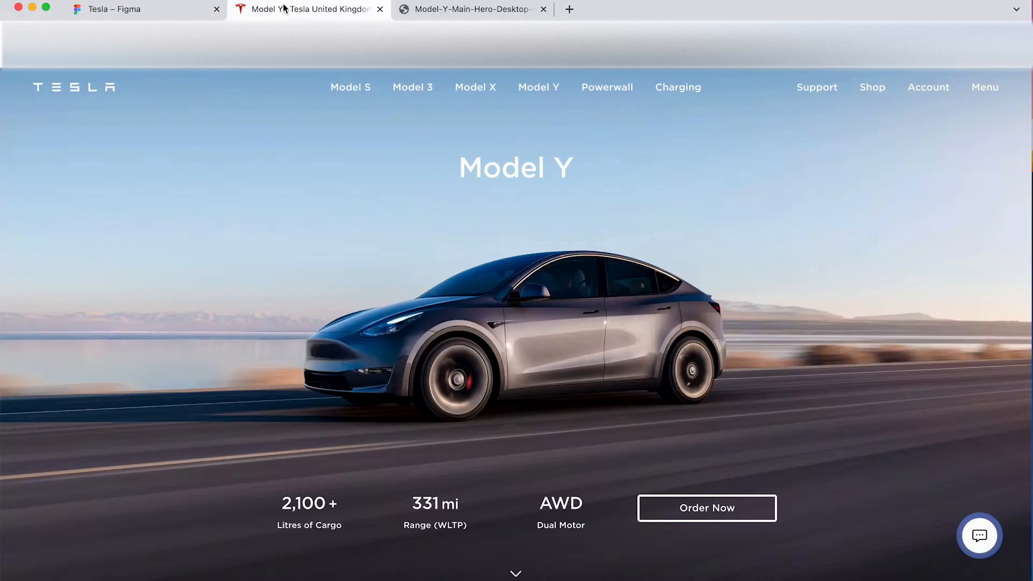
{"action": "left_click", "coordinate": [153, 12]}
{"action": "left_click_drag", "start_coordinate": [360, 429], "coordinate": [358, 452]}
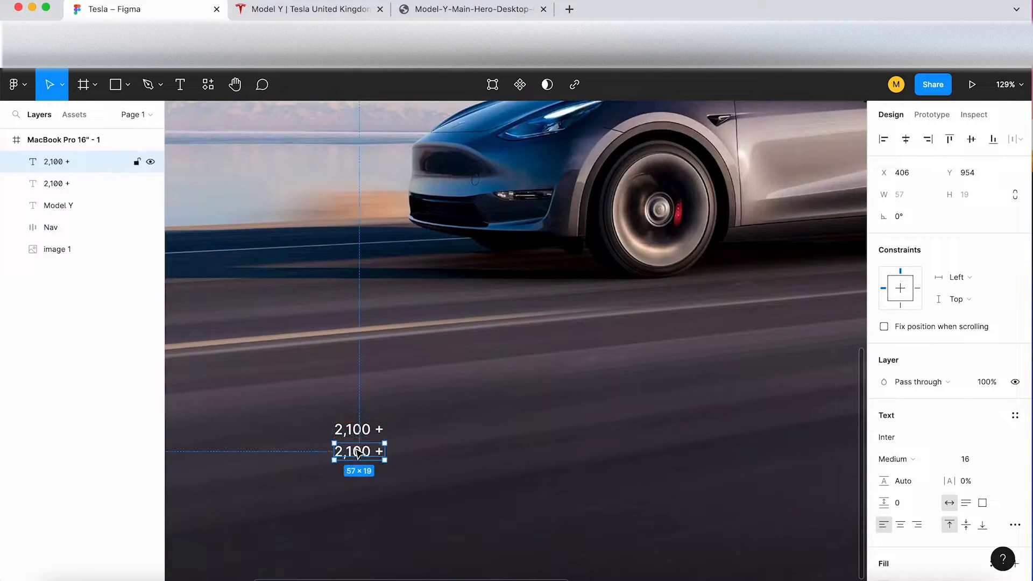
Step: Copy Litres of Cargo from the Tesla page and replace the lower duplicate's text with it
{"action": "left_click", "coordinate": [277, 9]}
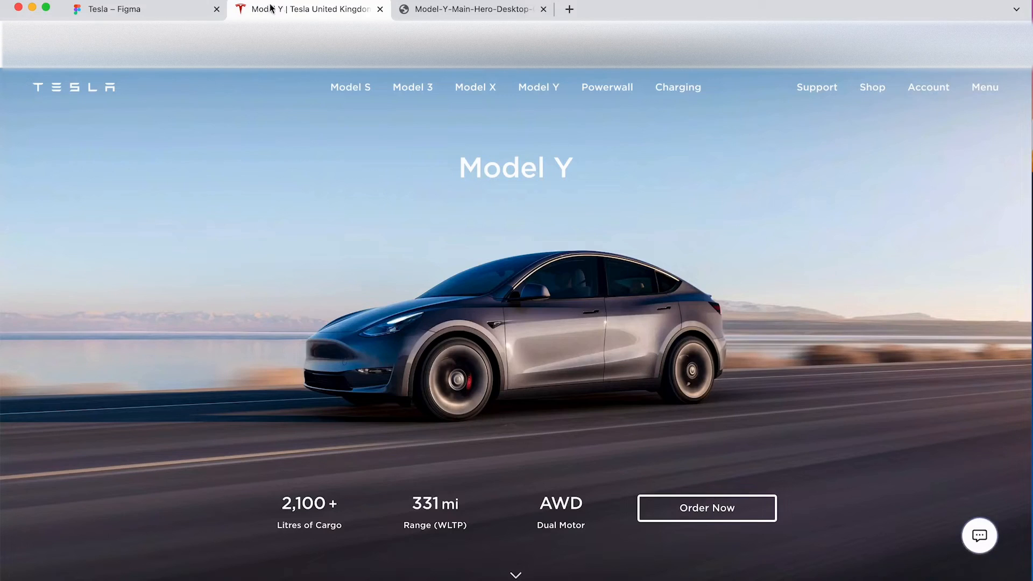
{"action": "left_click_drag", "start_coordinate": [345, 525], "coordinate": [278, 525]}
{"action": "key", "text": "super+c"}
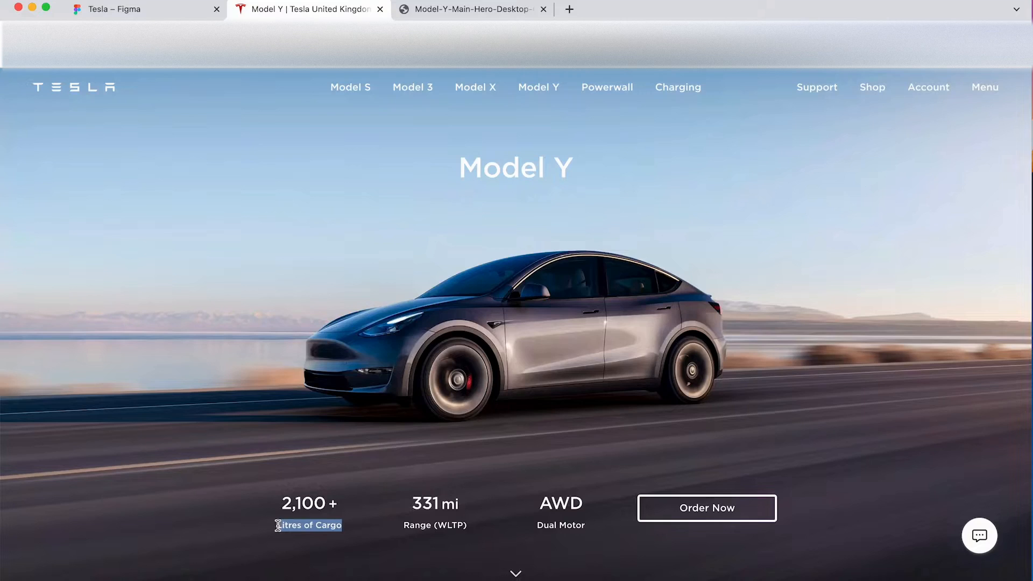
{"action": "left_click", "coordinate": [188, 12]}
{"action": "double_click", "coordinate": [363, 455]}
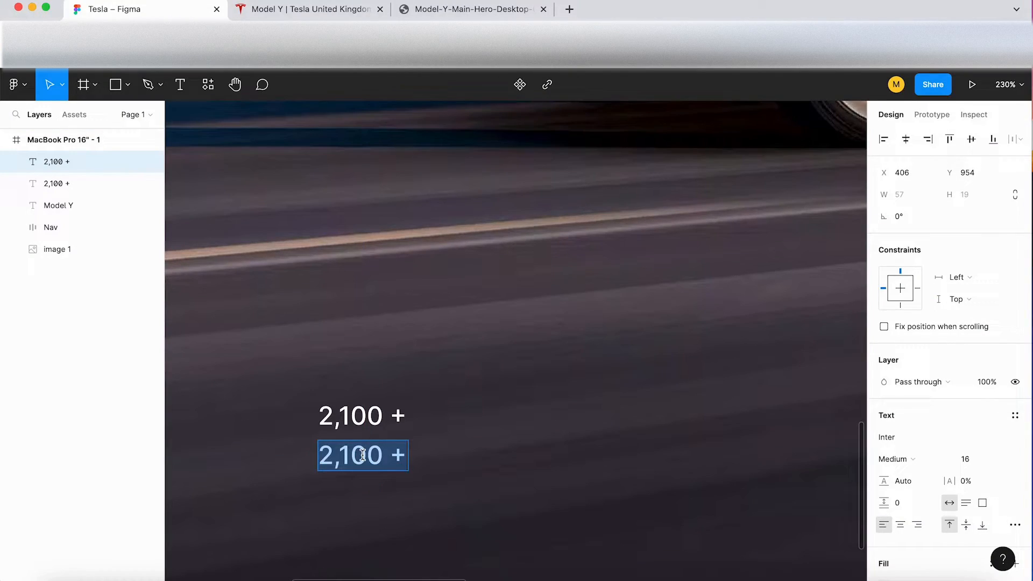
{"action": "key", "text": "super+v"}
{"action": "key", "text": "Escape"}
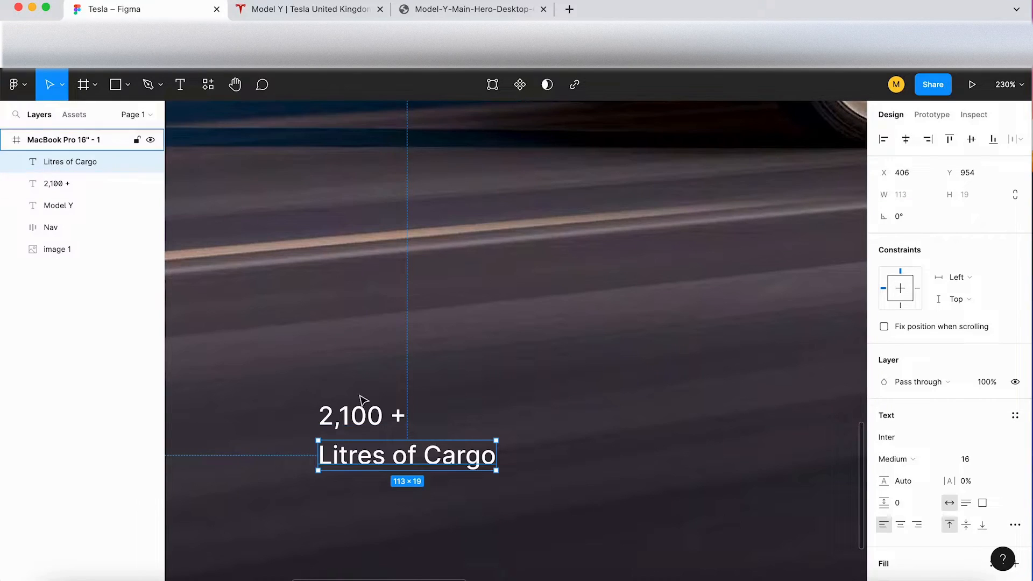
Step: Compare the number's weight with the Tesla page and set the 2,100 + text to Semi Bold
{"action": "left_click", "coordinate": [365, 417]}
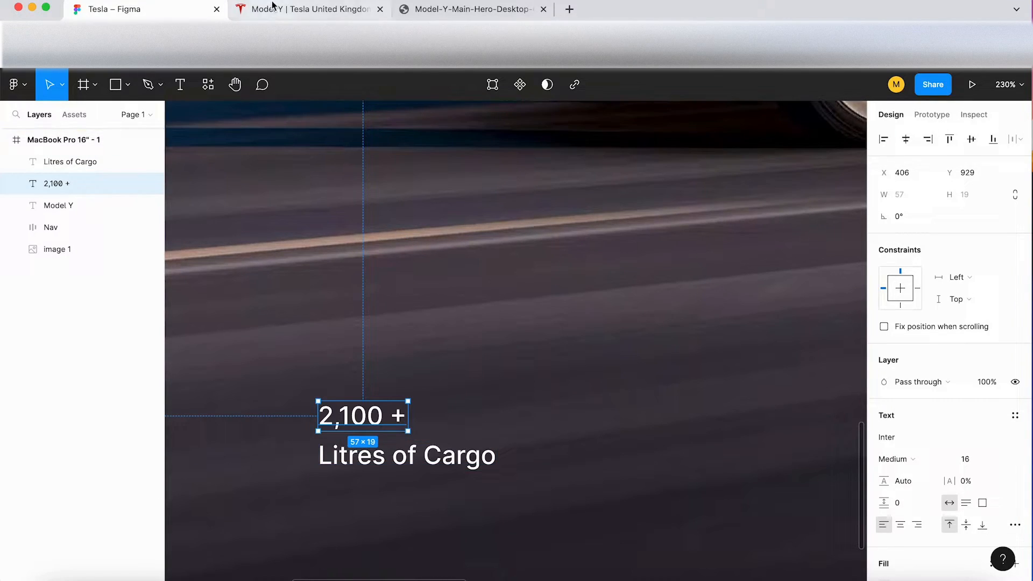
{"action": "left_click", "coordinate": [302, 10]}
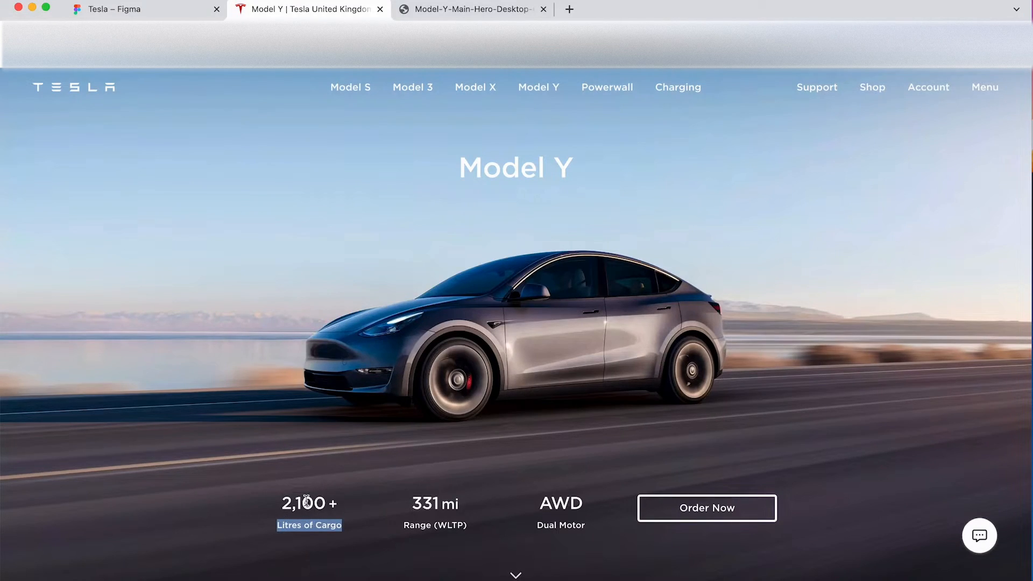
{"action": "left_click", "coordinate": [254, 480]}
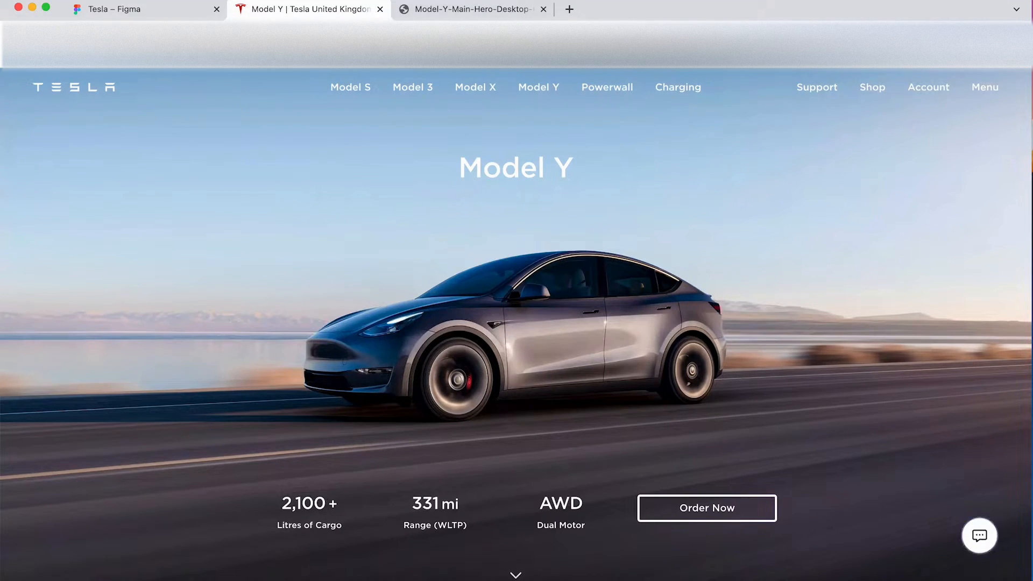
{"action": "left_click", "coordinate": [179, 11]}
{"action": "left_click", "coordinate": [926, 461]}
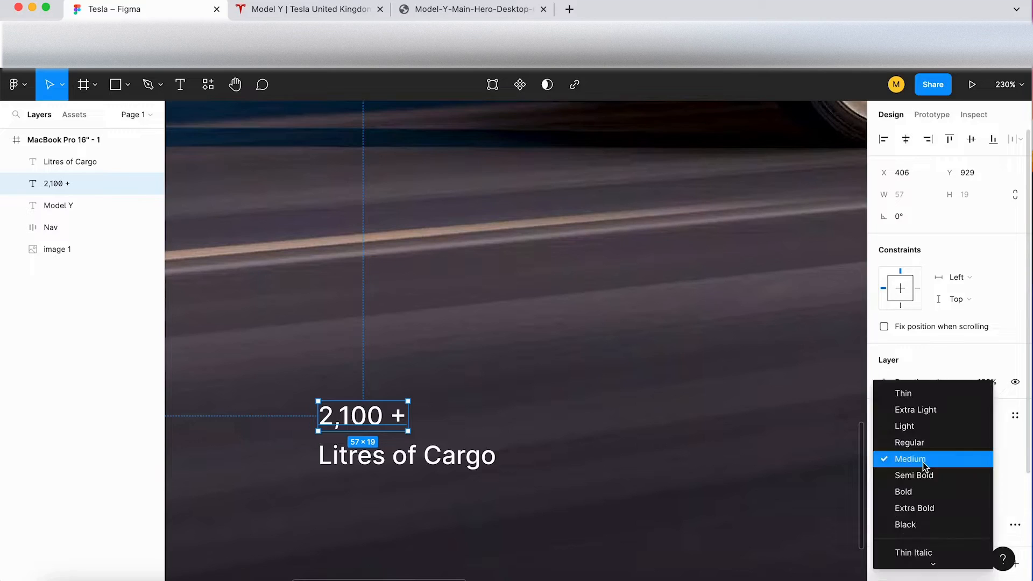
{"action": "left_click", "coordinate": [929, 476]}
Step: Set the Litres of Cargo text to Regular weight
{"action": "scroll", "coordinate": [458, 398], "scroll_direction": "down", "scroll_amount": 3}
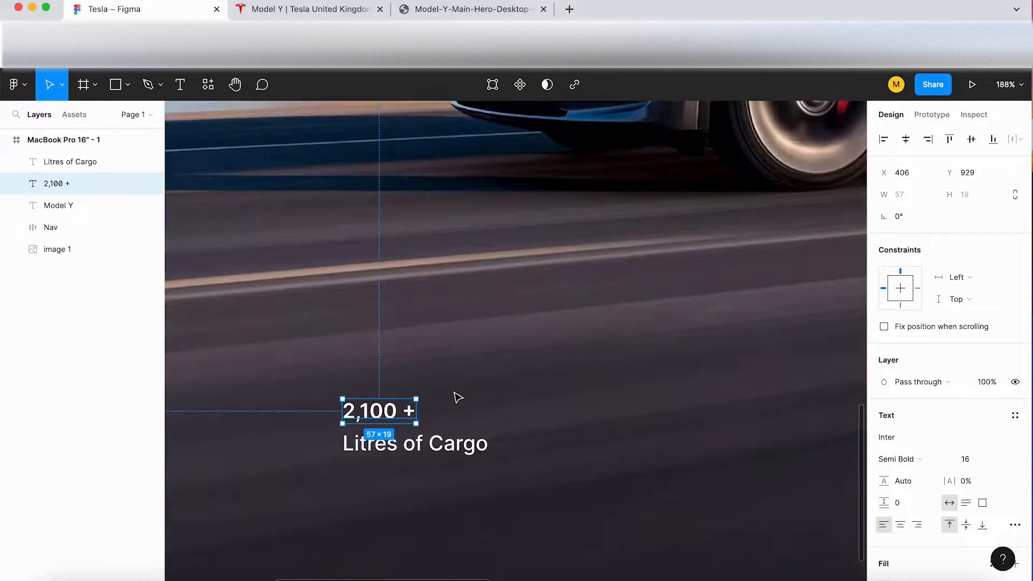
{"action": "left_click", "coordinate": [438, 452]}
{"action": "left_click", "coordinate": [896, 462]}
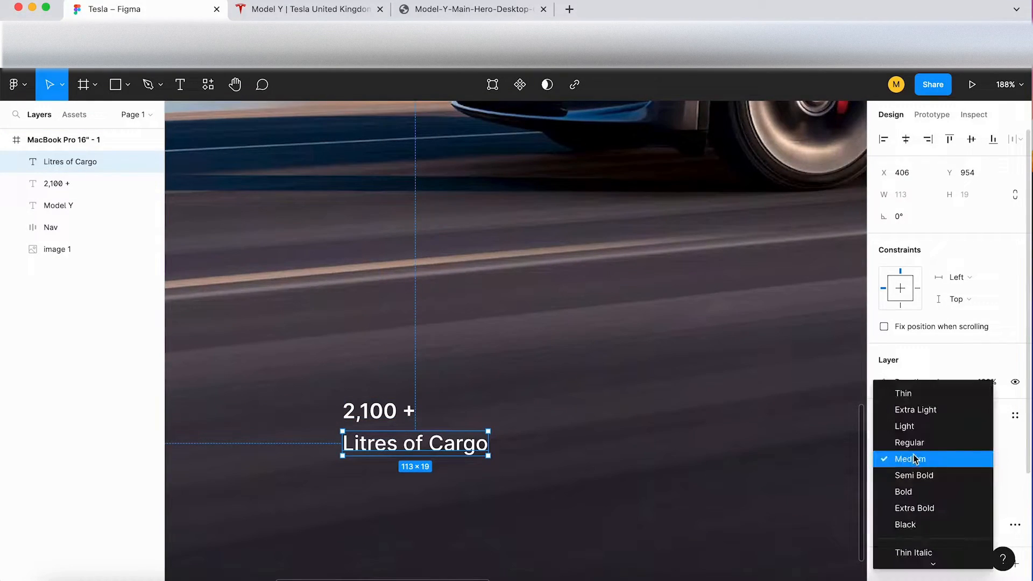
{"action": "left_click", "coordinate": [913, 441]}
{"action": "key", "text": "Escape"}
{"action": "scroll", "coordinate": [500, 503], "scroll_direction": "down", "scroll_amount": 5}
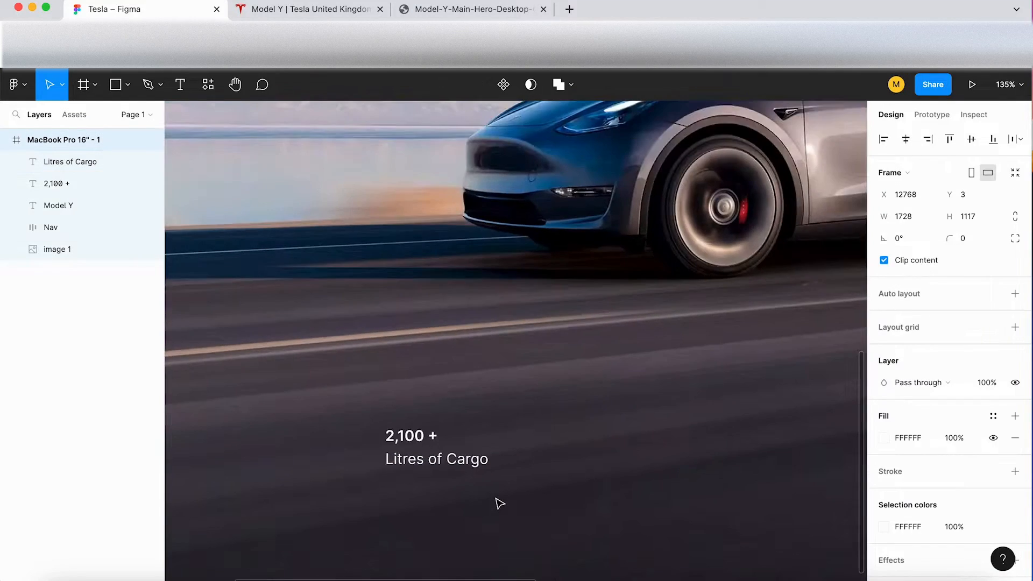
Step: Compare the number's size with the Tesla page, set the 2,100 + text to size 24 and raise it to about Y 925
{"action": "scroll", "coordinate": [500, 504], "scroll_direction": "up", "scroll_amount": 1}
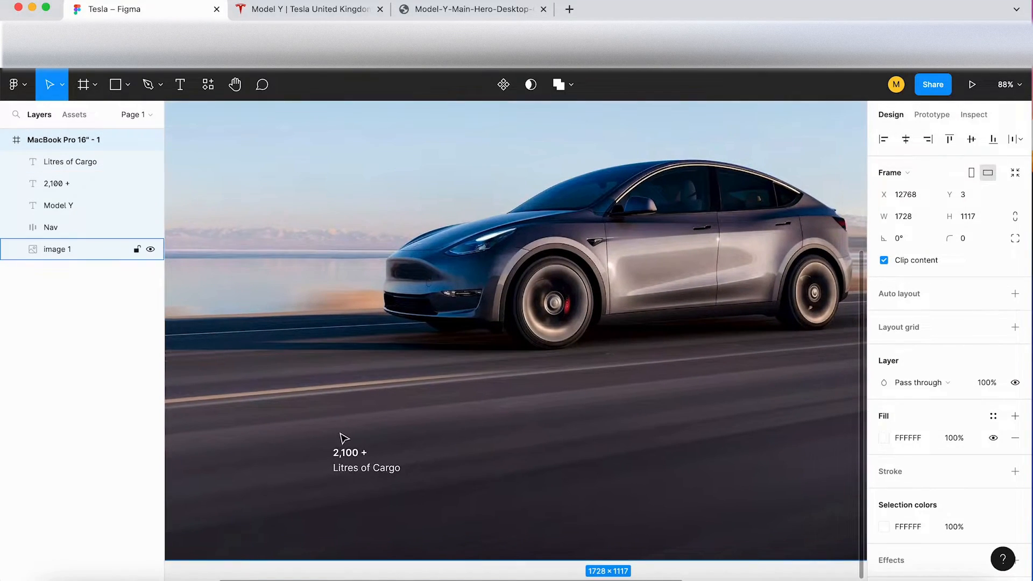
{"action": "left_click", "coordinate": [295, 10]}
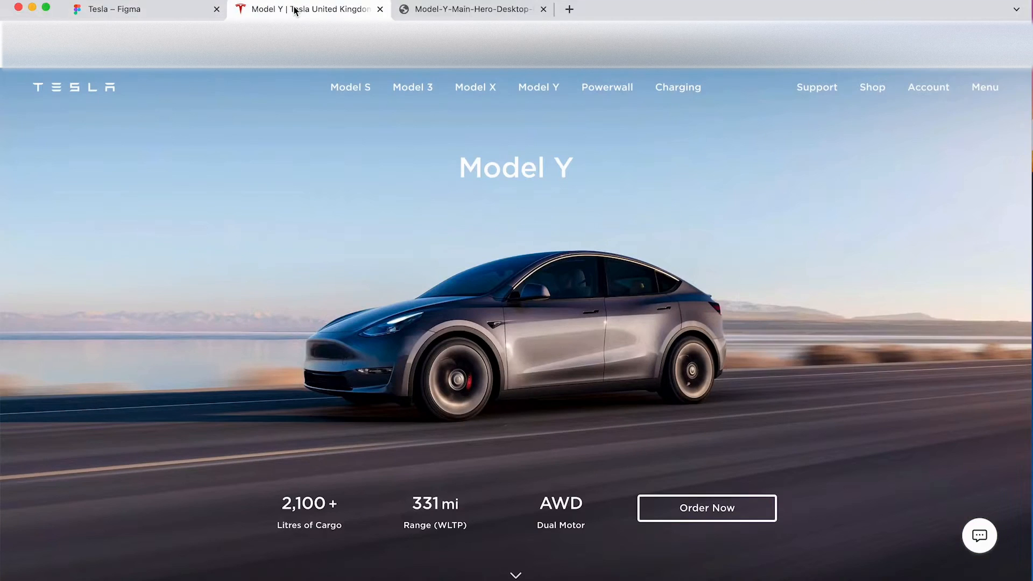
{"action": "left_click", "coordinate": [150, 11]}
{"action": "left_click", "coordinate": [352, 453]}
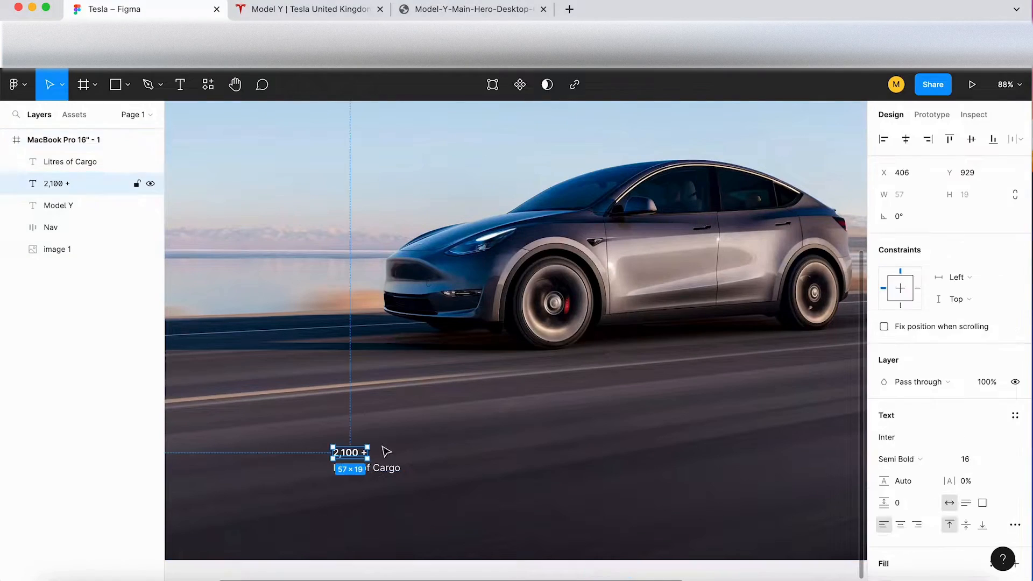
{"action": "left_click", "coordinate": [981, 461]}
{"action": "type", "text": "24"}
{"action": "key", "text": "Return"}
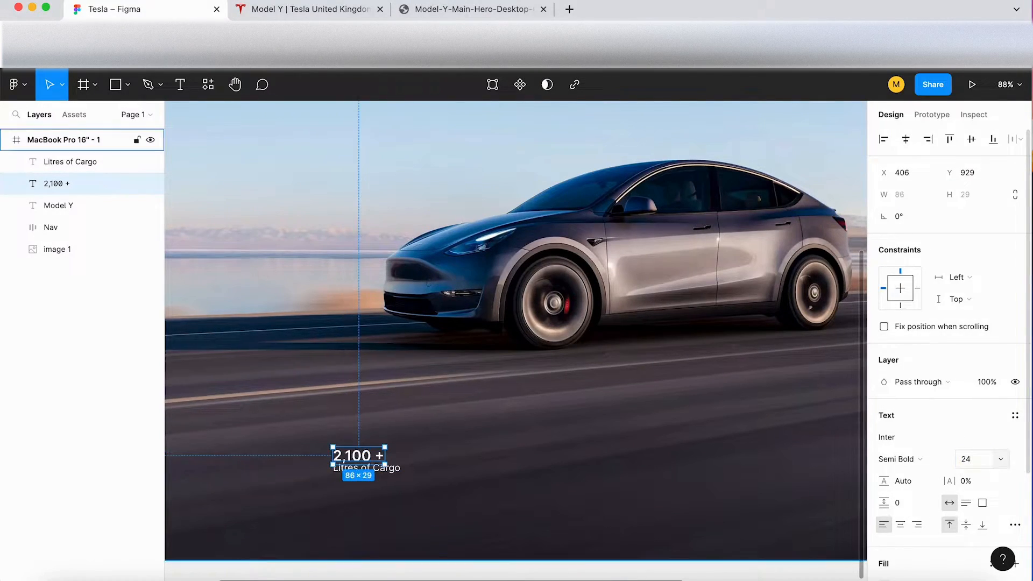
{"action": "left_click_drag", "start_coordinate": [352, 452], "coordinate": [352, 449]}
Step: Compare the size with the Tesla page again, set the 2,100 + text to 32 and raise it clear of Litres of Cargo
{"action": "scroll", "coordinate": [351, 449], "scroll_direction": "down", "scroll_amount": 4}
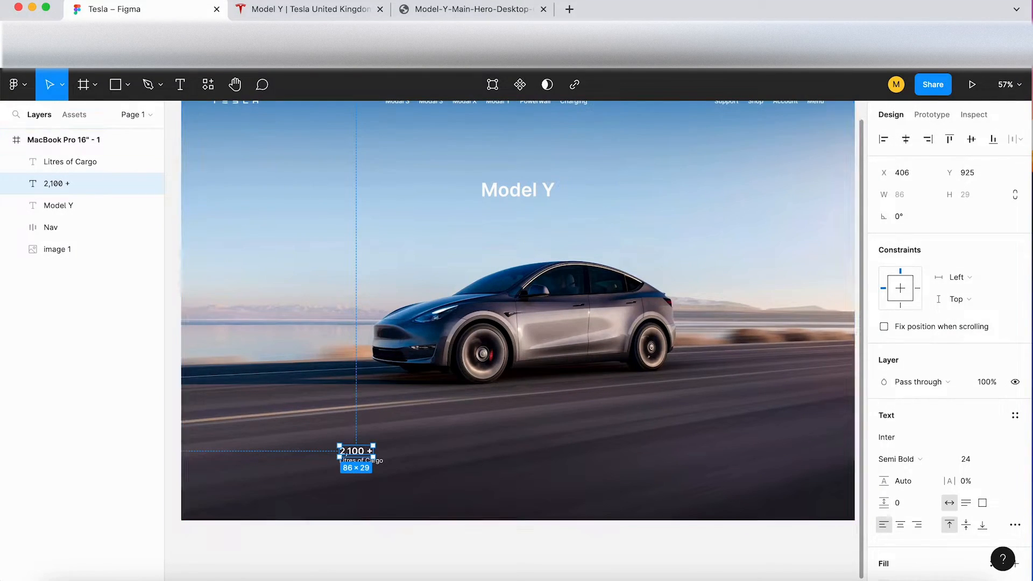
{"action": "left_click", "coordinate": [279, 10]}
{"action": "left_click", "coordinate": [146, 12]}
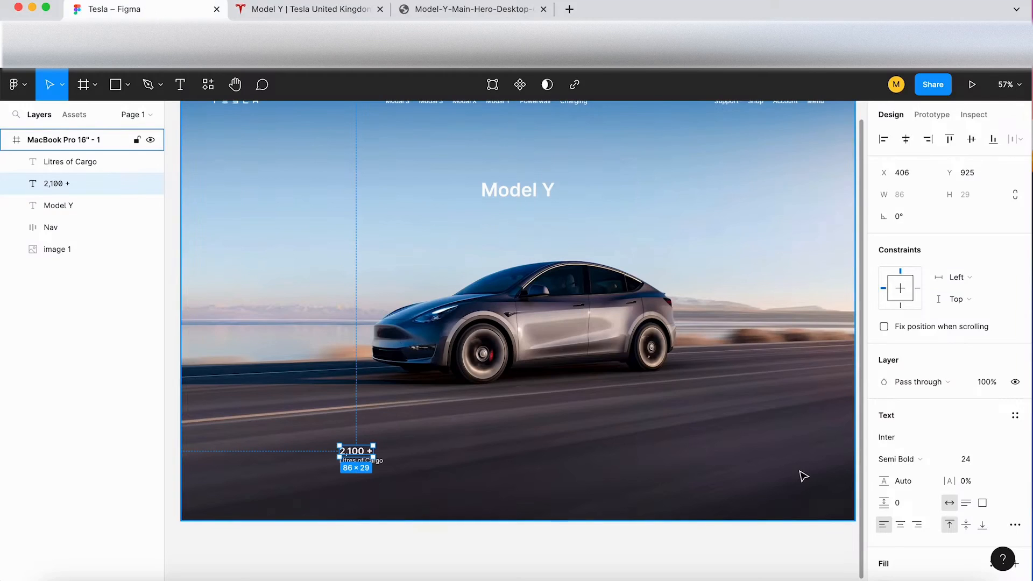
{"action": "left_click", "coordinate": [982, 460]}
{"action": "type", "text": "32"}
{"action": "key", "text": "Return"}
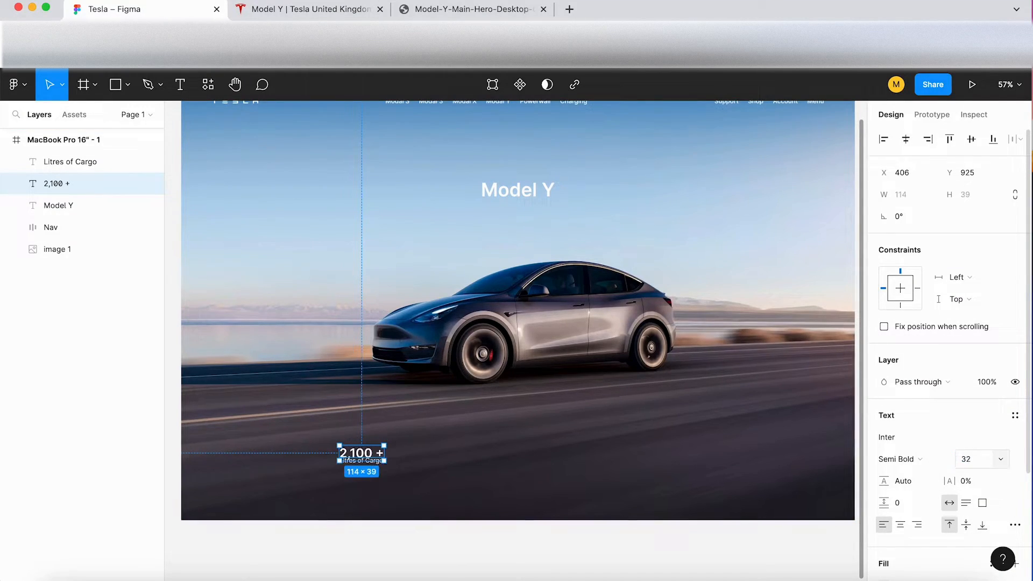
{"action": "left_click_drag", "start_coordinate": [359, 450], "coordinate": [359, 446]}
{"action": "left_click", "coordinate": [372, 353]}
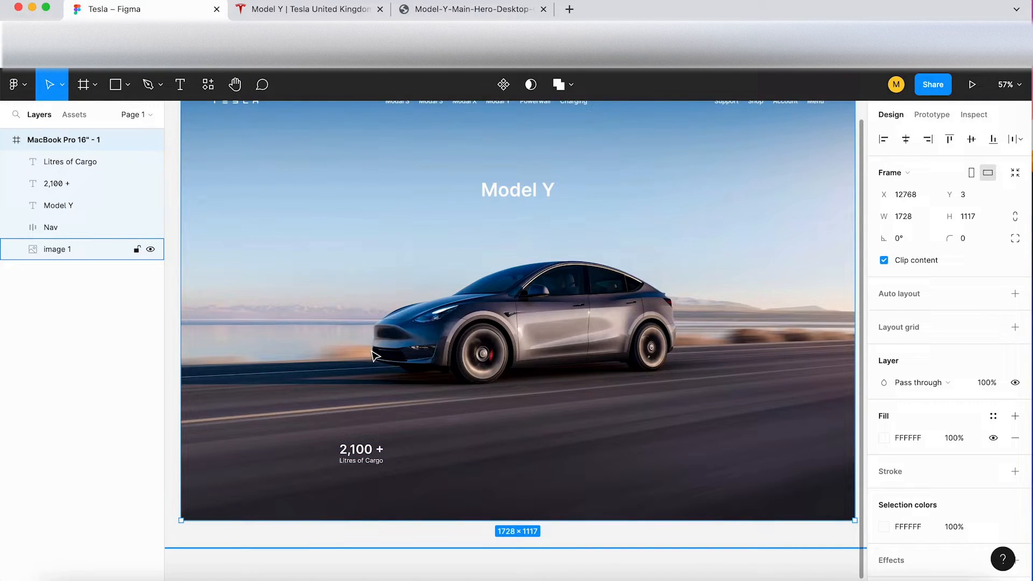
Step: Compare the cargo label's size and spacing with the Tesla page and lower Litres of Cargo to about Y 958
{"action": "left_click", "coordinate": [263, 9]}
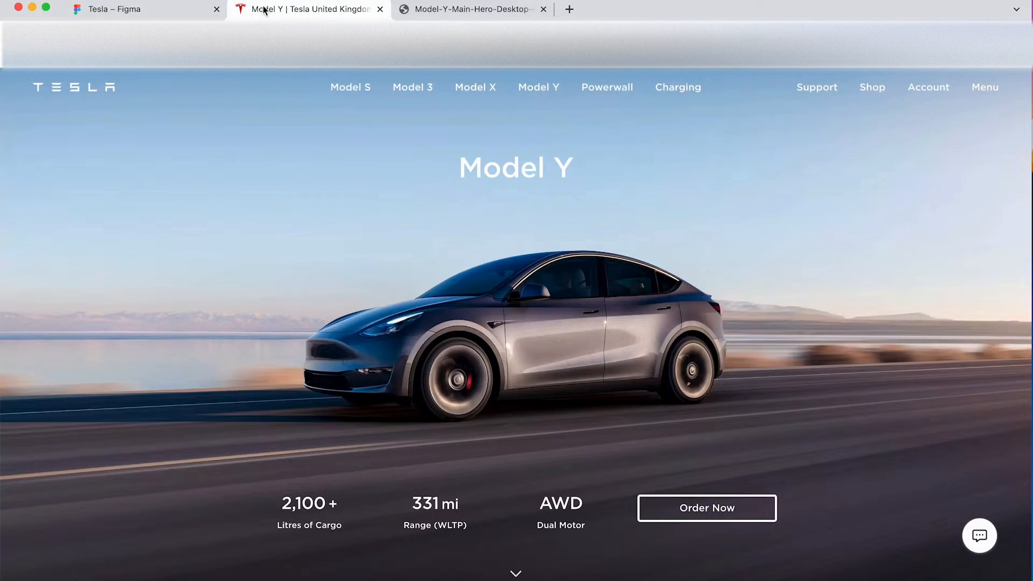
{"action": "left_click", "coordinate": [181, 10]}
{"action": "left_click", "coordinate": [366, 466]}
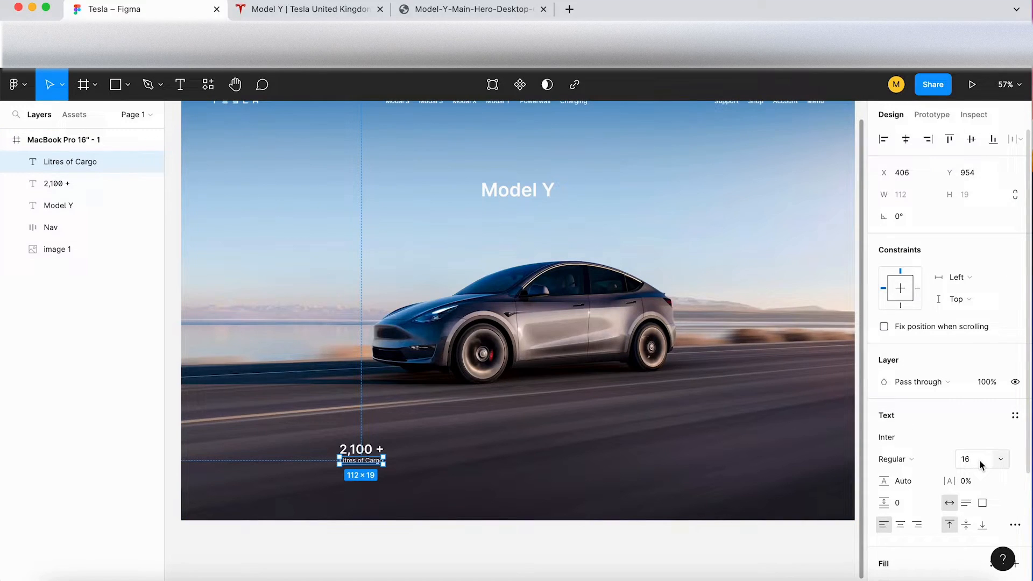
{"action": "key", "text": "Escape"}
{"action": "left_click", "coordinate": [320, 9]}
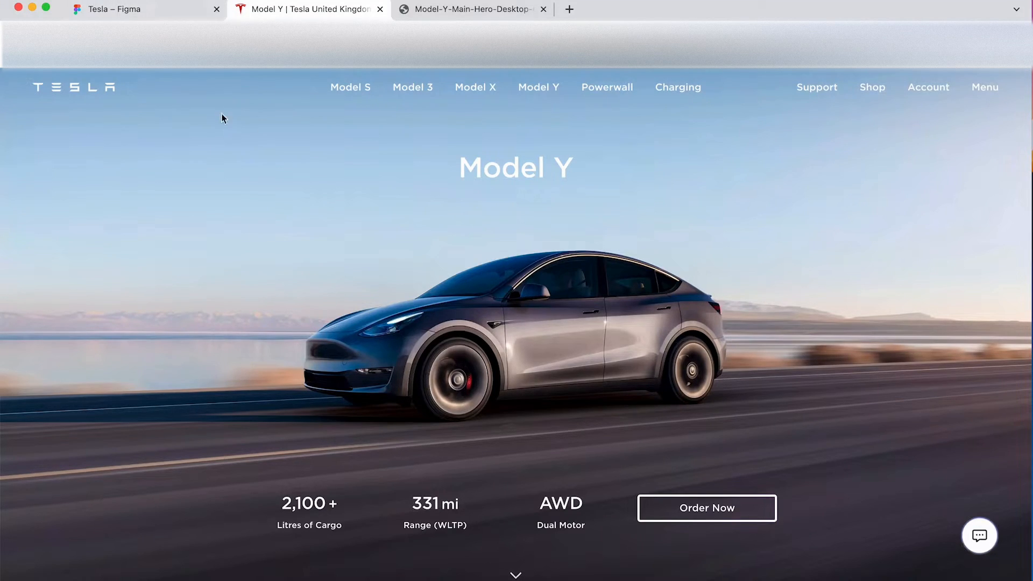
{"action": "left_click", "coordinate": [165, 9]}
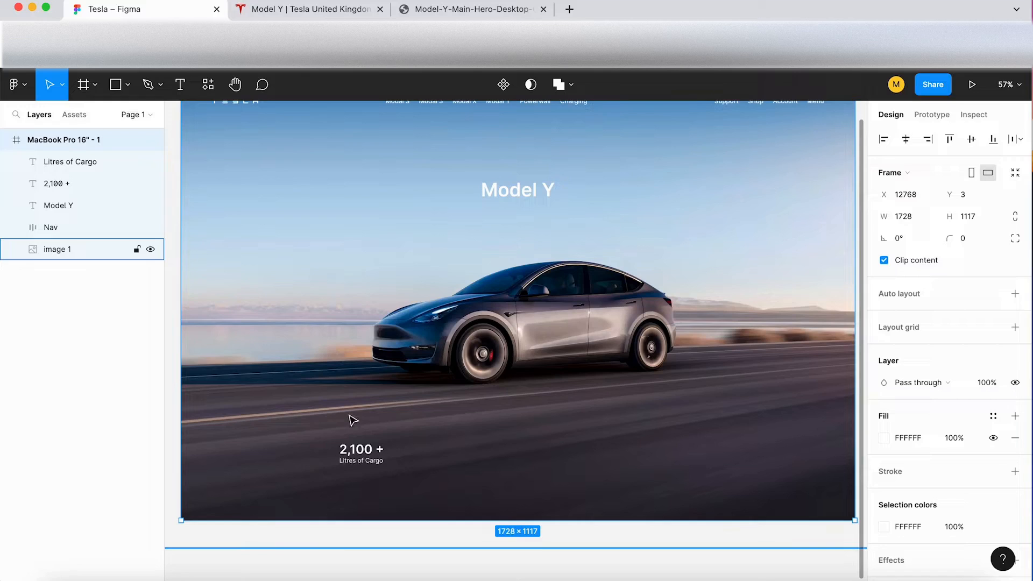
{"action": "scroll", "coordinate": [358, 480], "scroll_direction": "up", "scroll_amount": 5}
{"action": "left_click", "coordinate": [366, 452]}
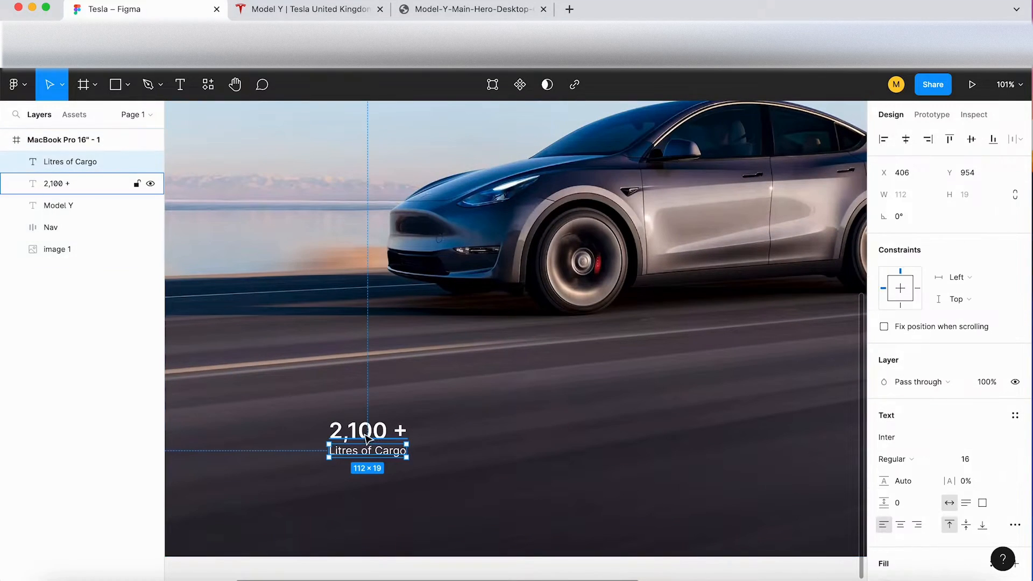
{"action": "left_click_drag", "start_coordinate": [369, 457], "coordinate": [371, 460]}
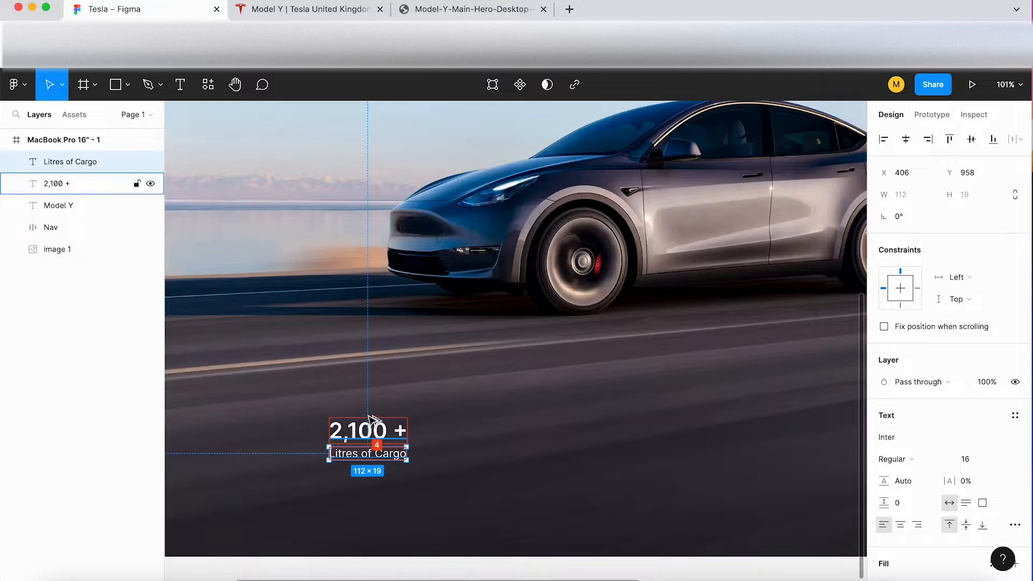
Step: Recheck the label spacing on the Tesla page and lower Litres of Cargo further to Y 963
{"action": "left_click", "coordinate": [281, 12]}
{"action": "left_click", "coordinate": [163, 11]}
{"action": "key", "text": "Down"}
{"action": "key", "text": "Down"}
{"action": "key", "text": "Down"}
{"action": "key", "text": "Down"}
{"action": "key", "text": "Down"}
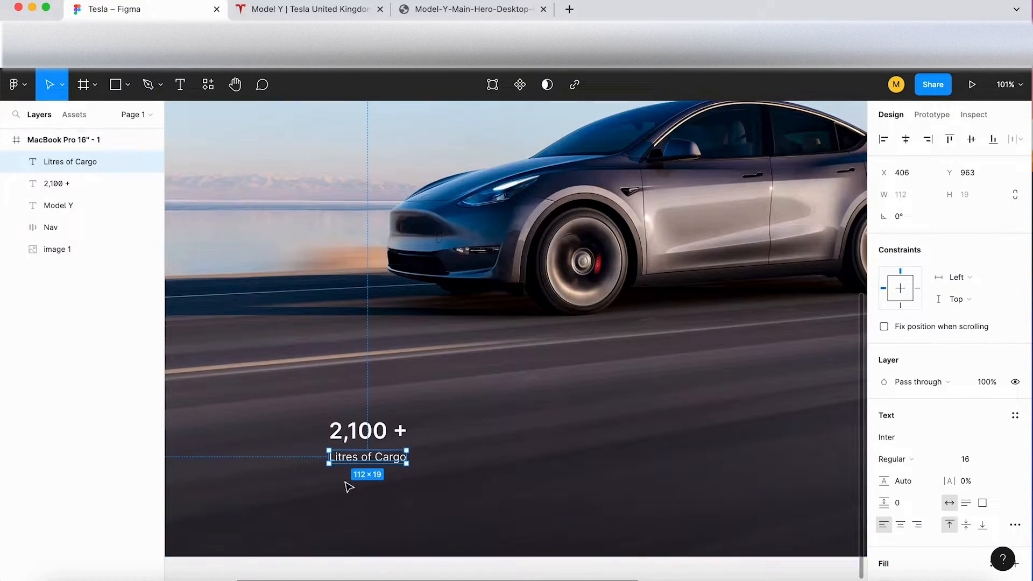
Step: Enclose the 2,100 + and Litres of Cargo texts in one frame and rename it Info1
{"action": "left_click", "coordinate": [360, 433], "text": "shift"}
{"action": "right_click", "coordinate": [363, 437]}
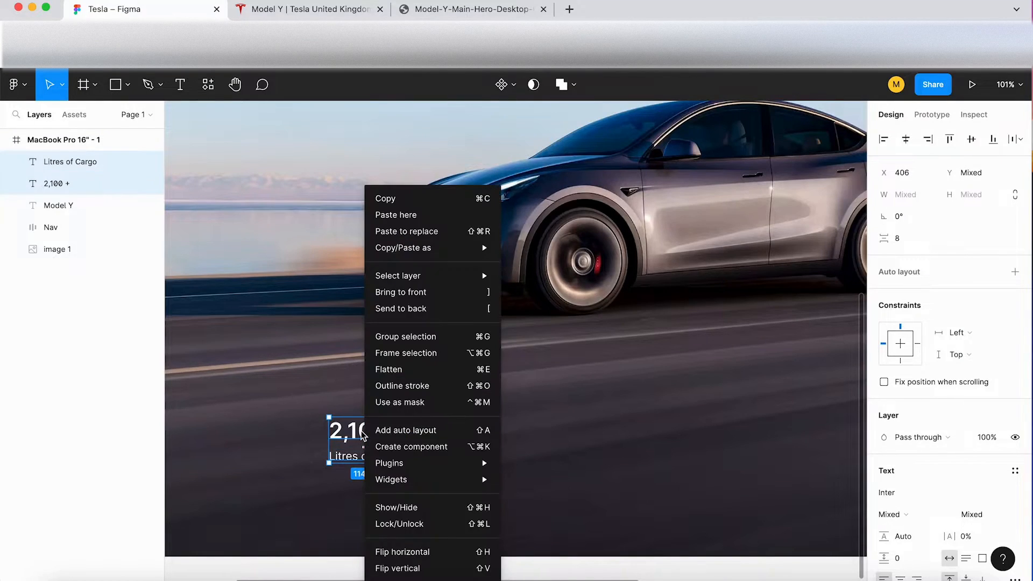
{"action": "left_click", "coordinate": [406, 353]}
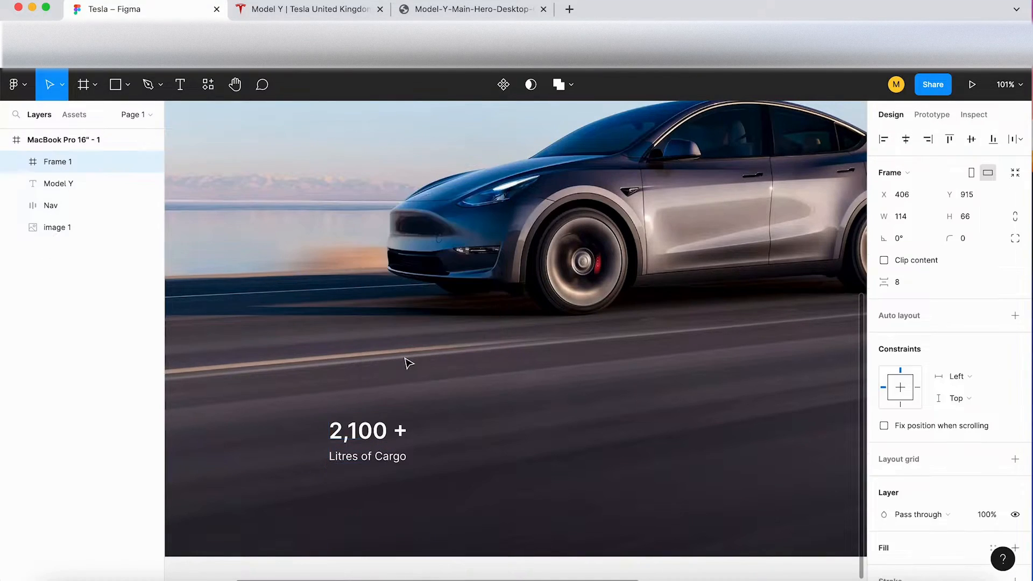
{"action": "double_click", "coordinate": [67, 166]}
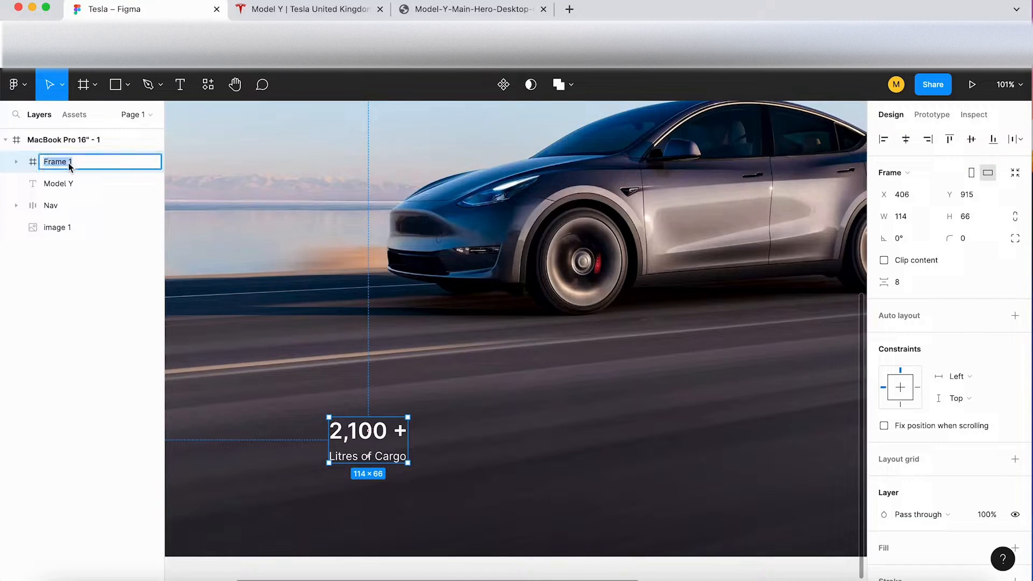
{"action": "key", "text": "BackSpace"}
{"action": "type", "text": "Info1"}
{"action": "left_click", "coordinate": [465, 454]}
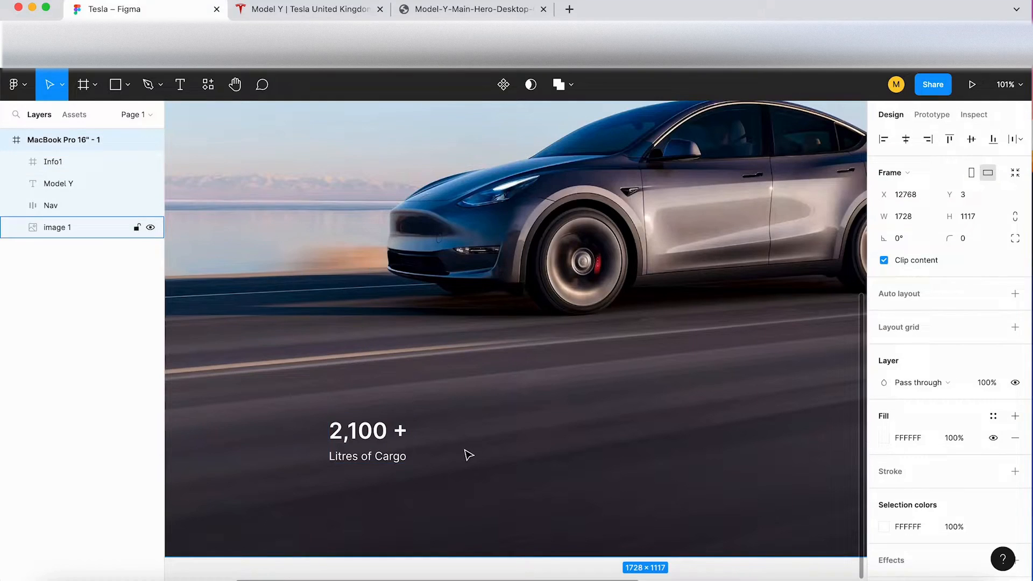
Step: Add auto layout to Info1, check the Tesla page's specification row, and duplicate Info1 to the right at about X 620, Y 915
{"action": "left_click", "coordinate": [363, 436]}
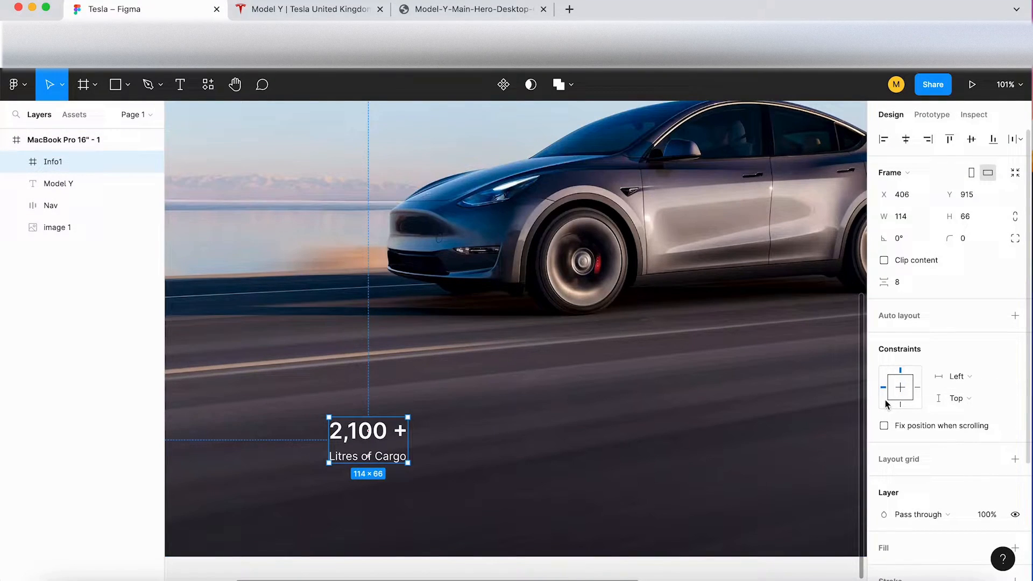
{"action": "key", "text": "shift+a"}
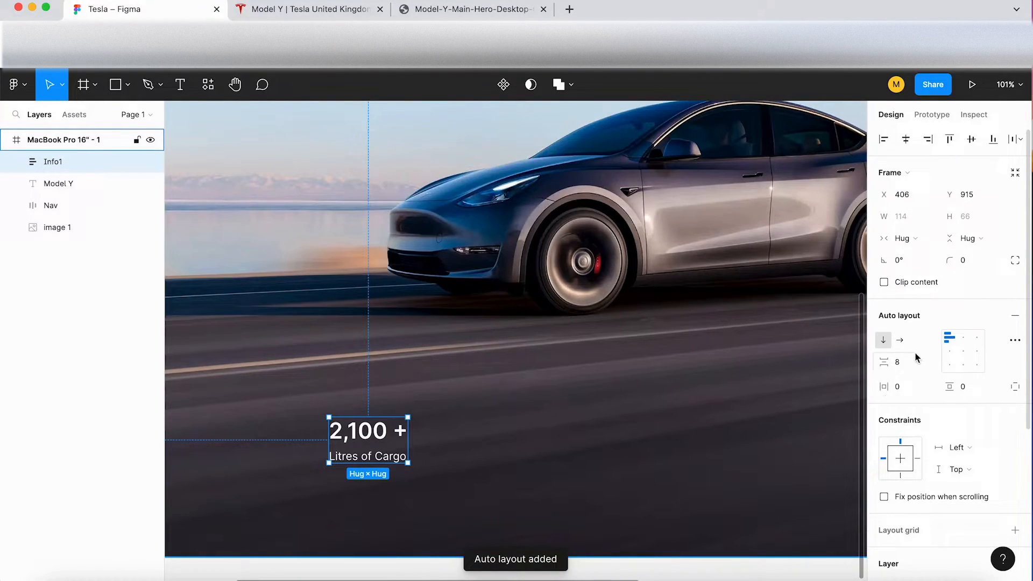
{"action": "scroll", "coordinate": [422, 437], "scroll_direction": "down", "scroll_amount": 5}
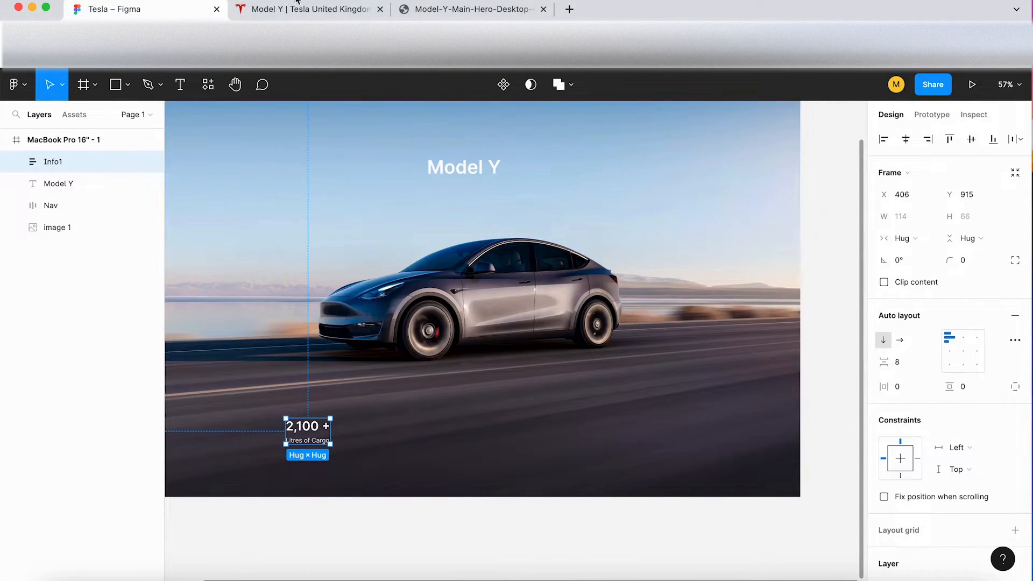
{"action": "left_click", "coordinate": [299, 10]}
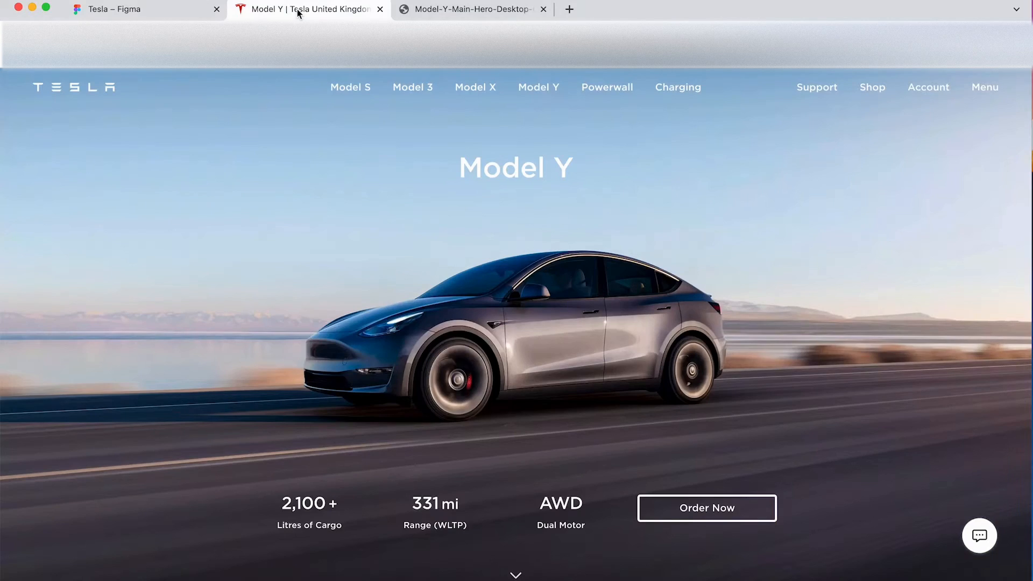
{"action": "left_click", "coordinate": [147, 14]}
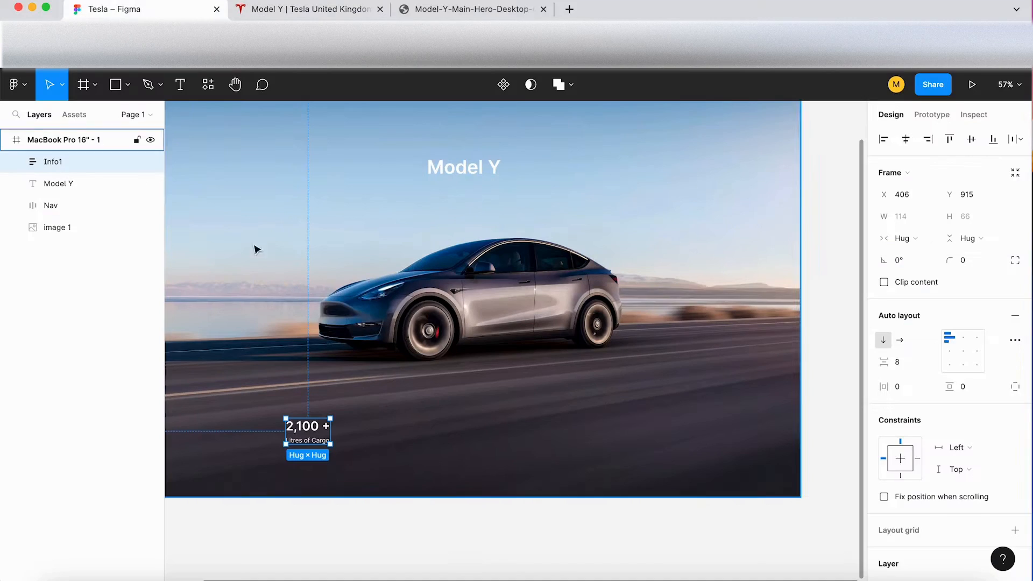
{"action": "left_click_drag", "start_coordinate": [323, 442], "coordinate": [402, 442]}
Step: Copy the Range (WLTP) label from the Tesla page and change the duplicate's number text to 331 mi
{"action": "left_click", "coordinate": [327, 10]}
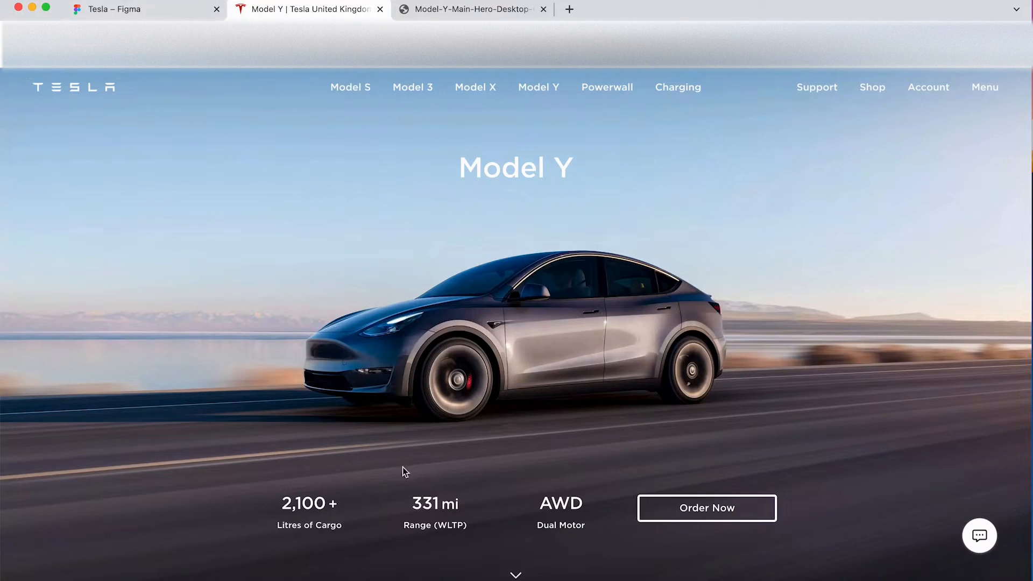
{"action": "left_click_drag", "start_coordinate": [439, 524], "coordinate": [403, 531]}
{"action": "key", "text": "super+c"}
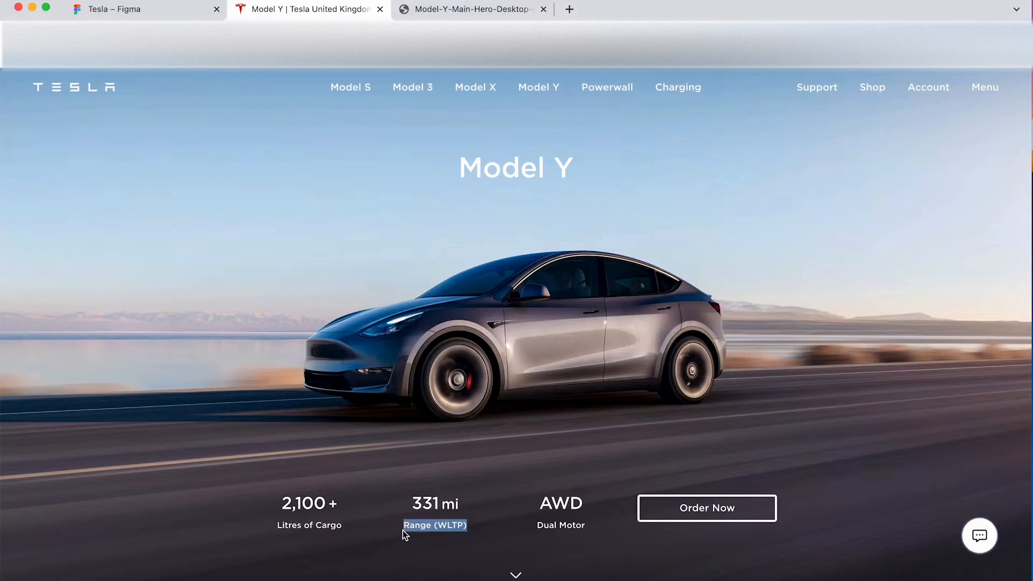
{"action": "left_click", "coordinate": [157, 16]}
{"action": "double_click", "coordinate": [402, 429]}
{"action": "double_click", "coordinate": [396, 428]}
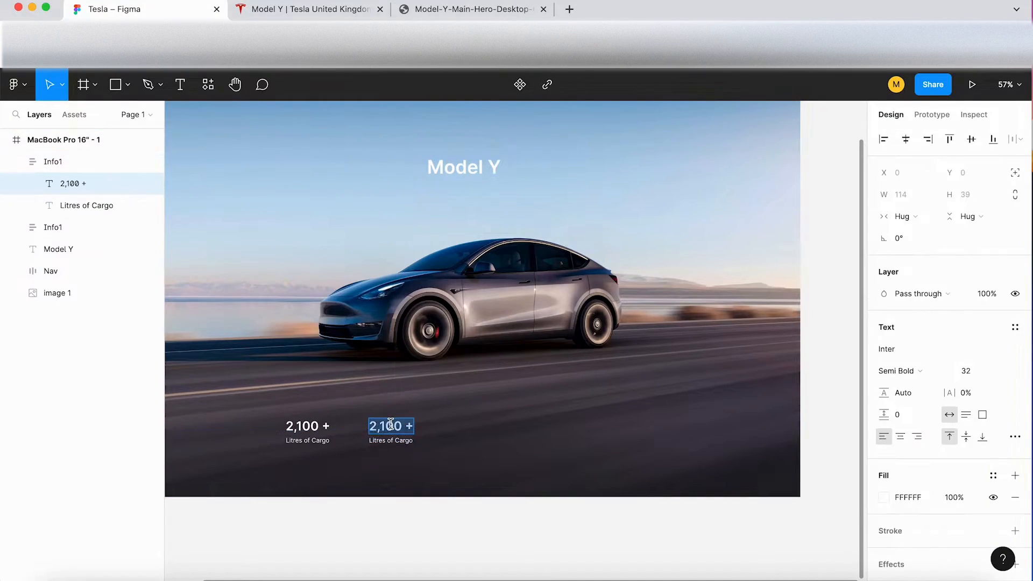
{"action": "type", "text": "331 Mi"}
{"action": "left_click", "coordinate": [323, 12]}
{"action": "left_click", "coordinate": [154, 12]}
{"action": "key", "text": "BackSpace"}
{"action": "key", "text": "BackSpace"}
{"action": "type", "text": "mi"}
Step: Replace the duplicate's Litres of Cargo label with the copied Range (WLTP) text
{"action": "left_click", "coordinate": [393, 441]}
{"action": "key", "text": "super+a"}
{"action": "key", "text": "super+v"}
{"action": "left_click", "coordinate": [436, 464]}
{"action": "left_click", "coordinate": [436, 465]}
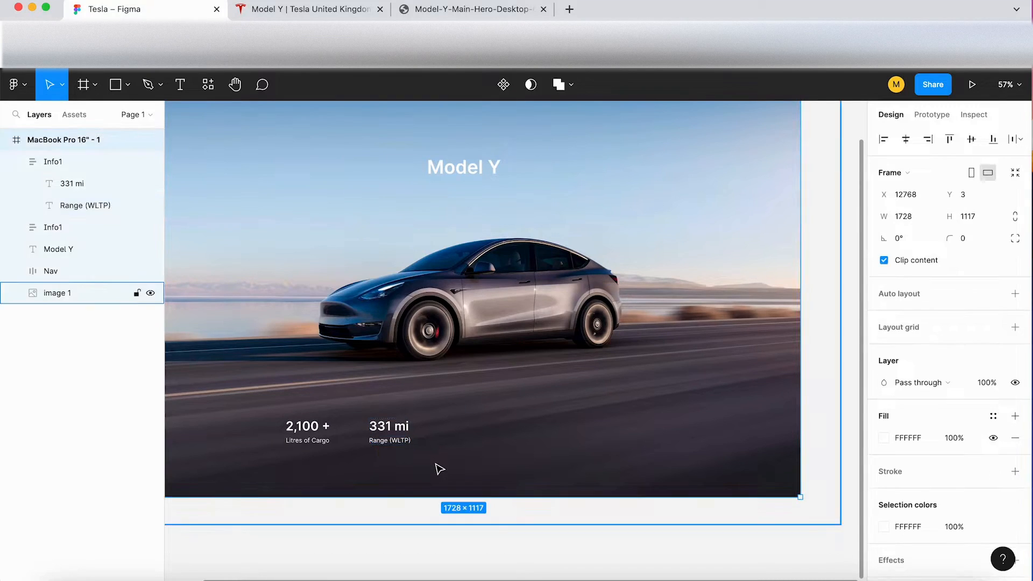
Step: Undo the accidental copy of the whole MacBook frame and duplicate the 331 mi group to the right at about X 827, Y 913
{"action": "left_click_drag", "start_coordinate": [389, 426], "coordinate": [467, 429]}
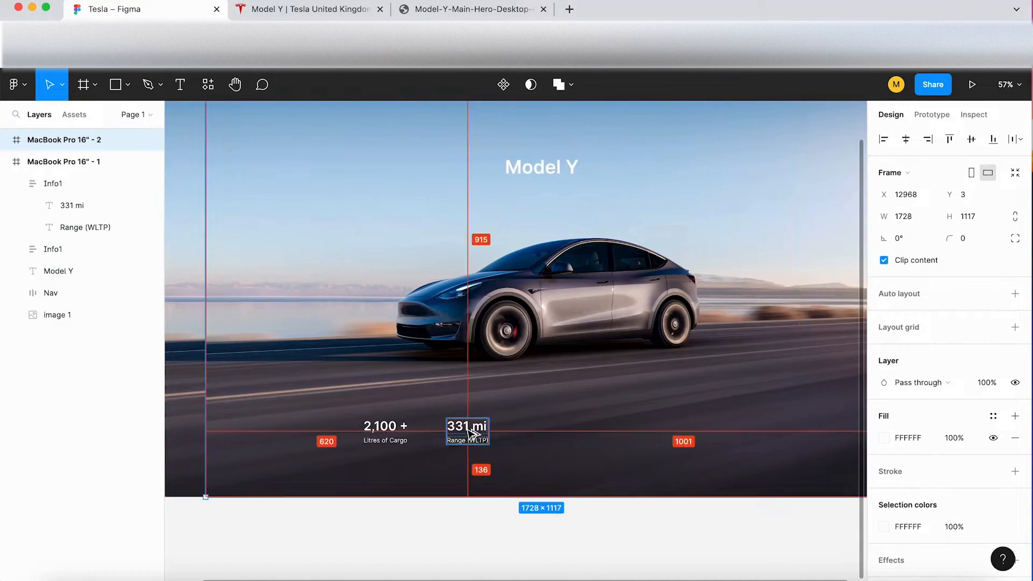
{"action": "key", "text": "super+z"}
{"action": "left_click", "coordinate": [404, 434]}
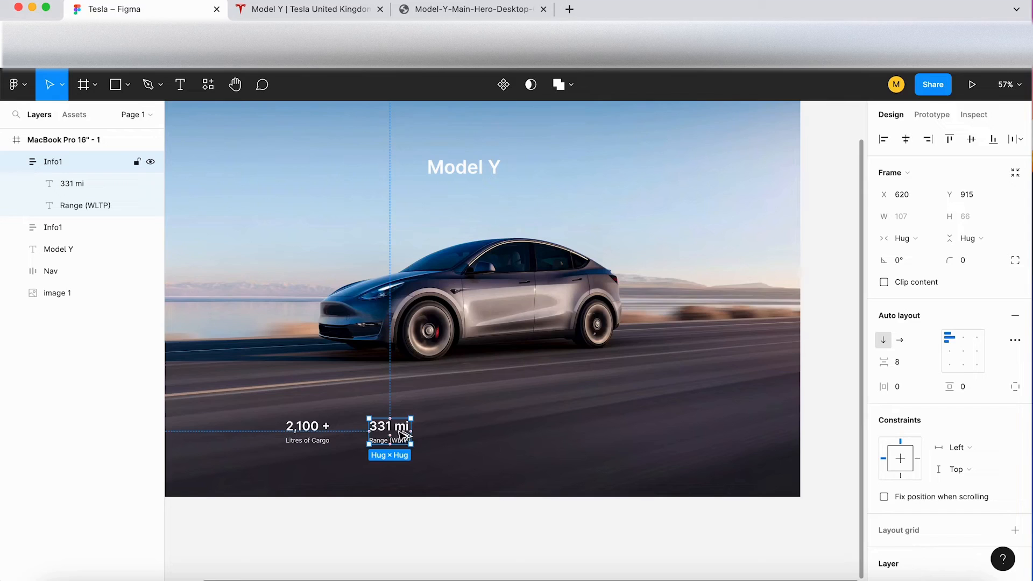
{"action": "left_click_drag", "start_coordinate": [404, 432], "coordinate": [483, 430]}
Step: Copy the Dual Motor label from the Tesla page and change the third group's number text to AWD
{"action": "left_click", "coordinate": [284, 12]}
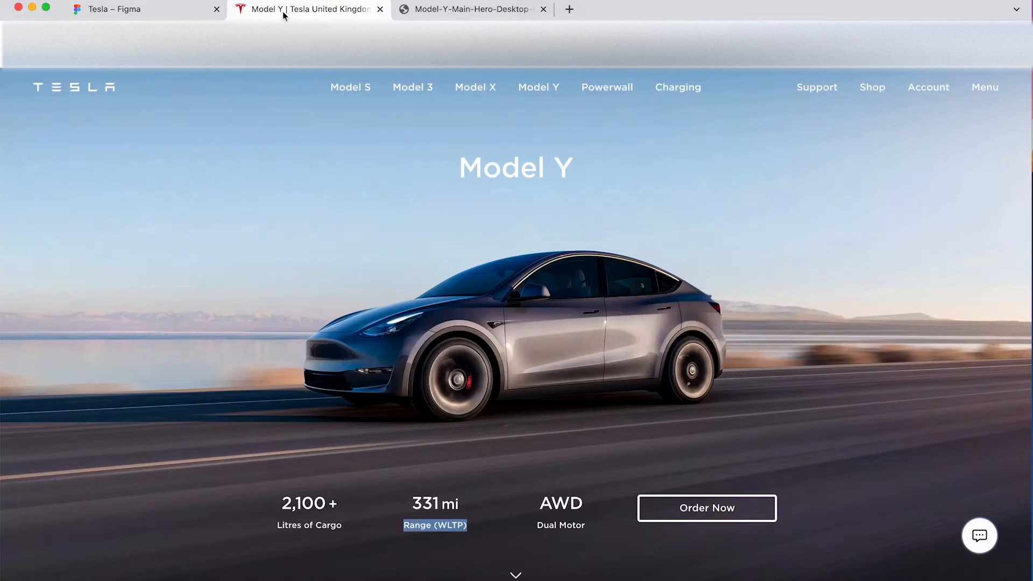
{"action": "left_click_drag", "start_coordinate": [587, 524], "coordinate": [538, 525]}
{"action": "key", "text": "super+c"}
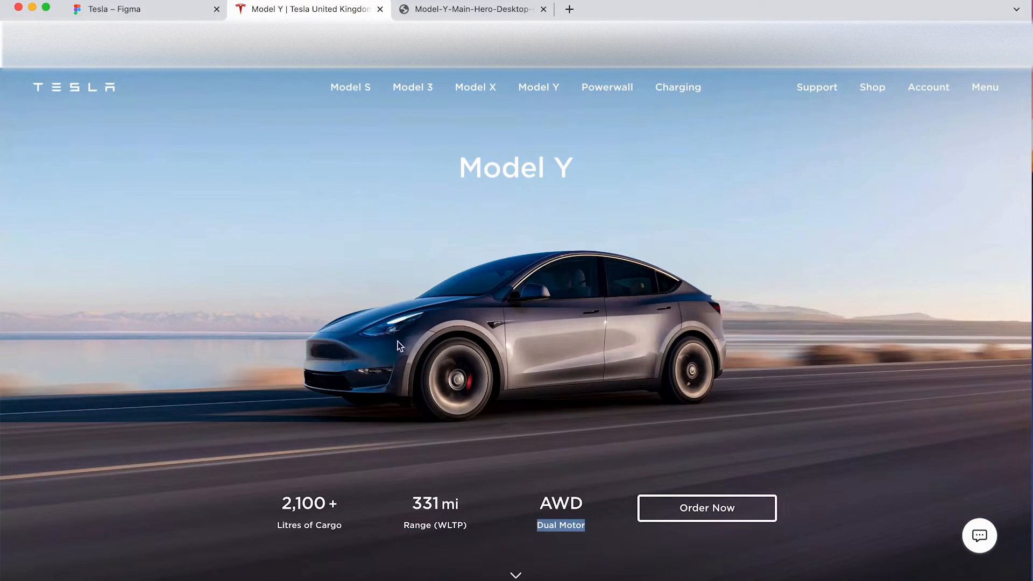
{"action": "left_click", "coordinate": [160, 9]}
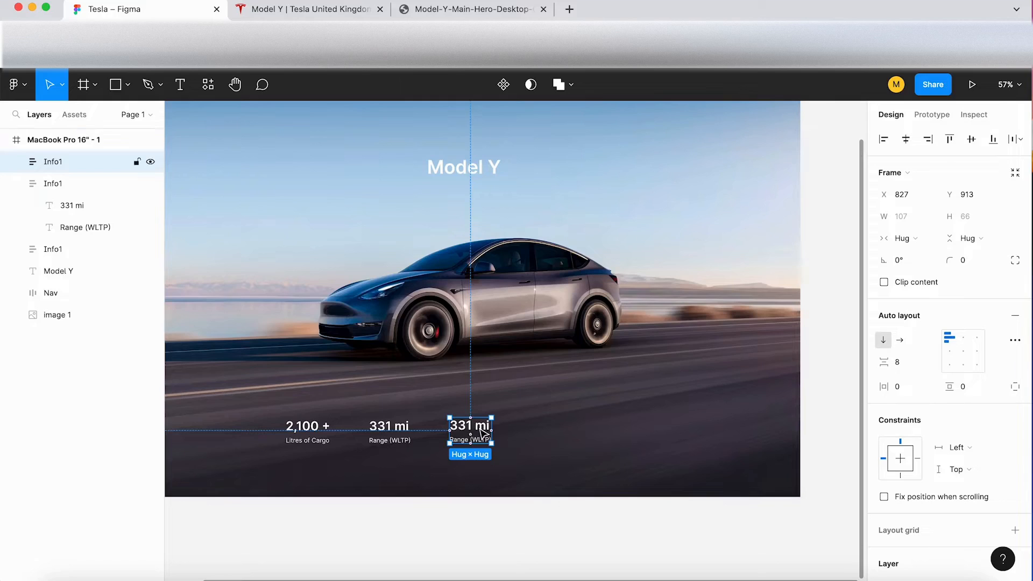
{"action": "double_click", "coordinate": [482, 430]}
{"action": "double_click", "coordinate": [482, 430]}
{"action": "type", "text": "AWD"}
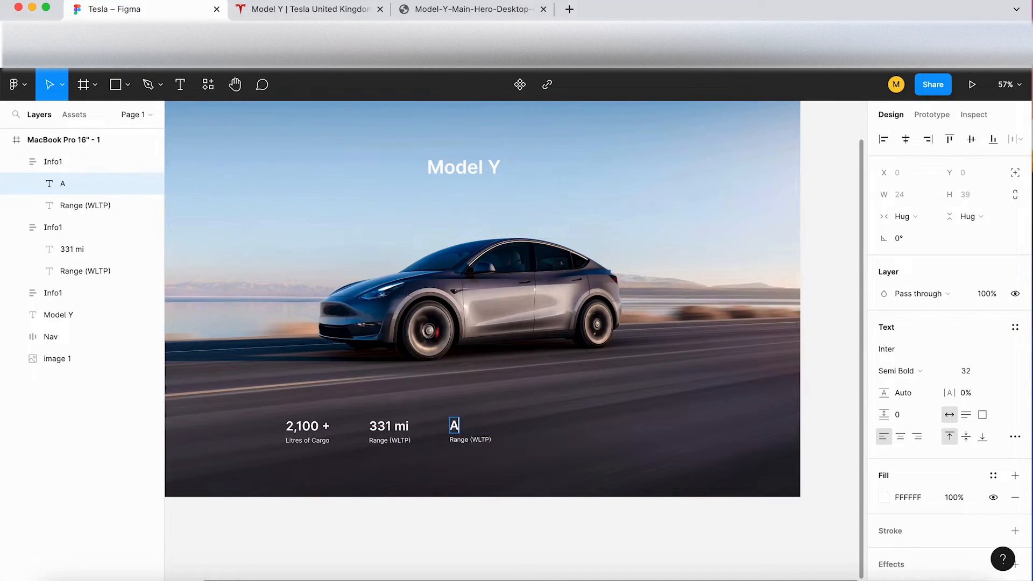
Step: Replace the third group's Range (WLTP) label with the copied Dual Motor text
{"action": "left_click", "coordinate": [479, 442]}
{"action": "double_click", "coordinate": [479, 442]}
{"action": "key", "text": "super+v"}
{"action": "key", "text": "Escape"}
{"action": "left_click", "coordinate": [545, 471]}
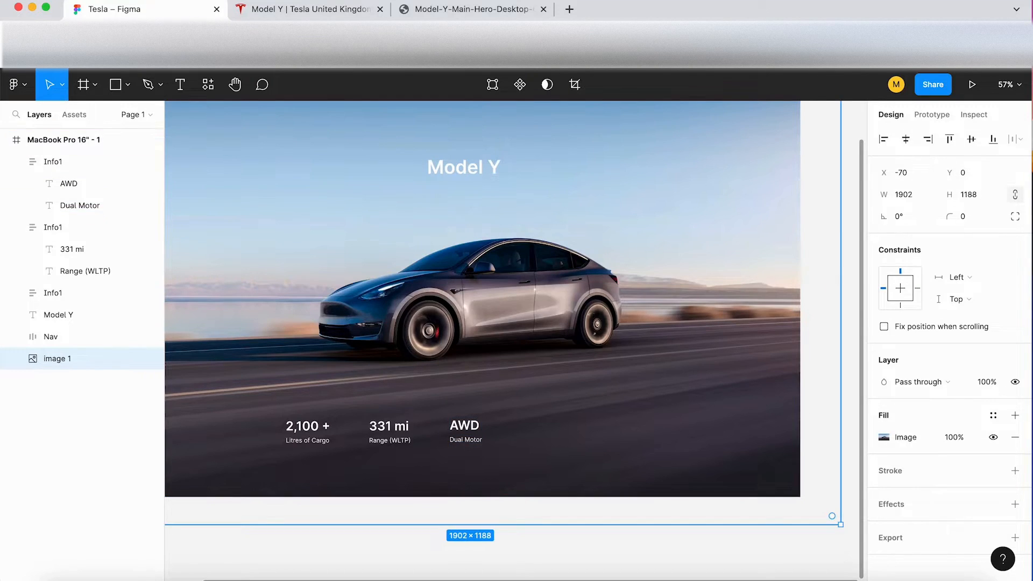
Step: Compare the row with the Tesla page and combine the three Info1 groups in a horizontal auto layout
{"action": "left_click", "coordinate": [294, 11]}
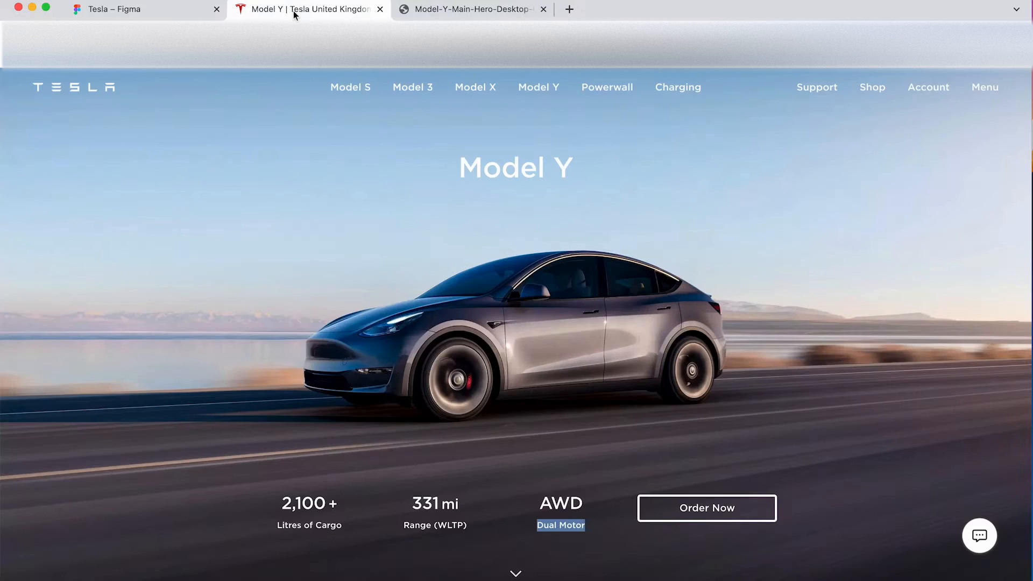
{"action": "left_click", "coordinate": [167, 12]}
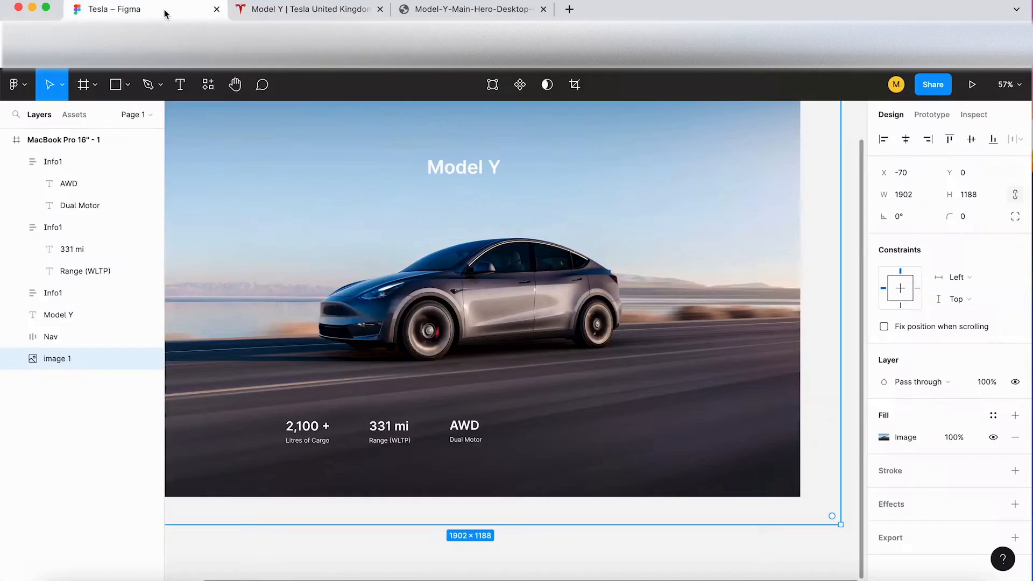
{"action": "left_click", "coordinate": [463, 442]}
{"action": "left_click", "coordinate": [388, 427], "text": "shift"}
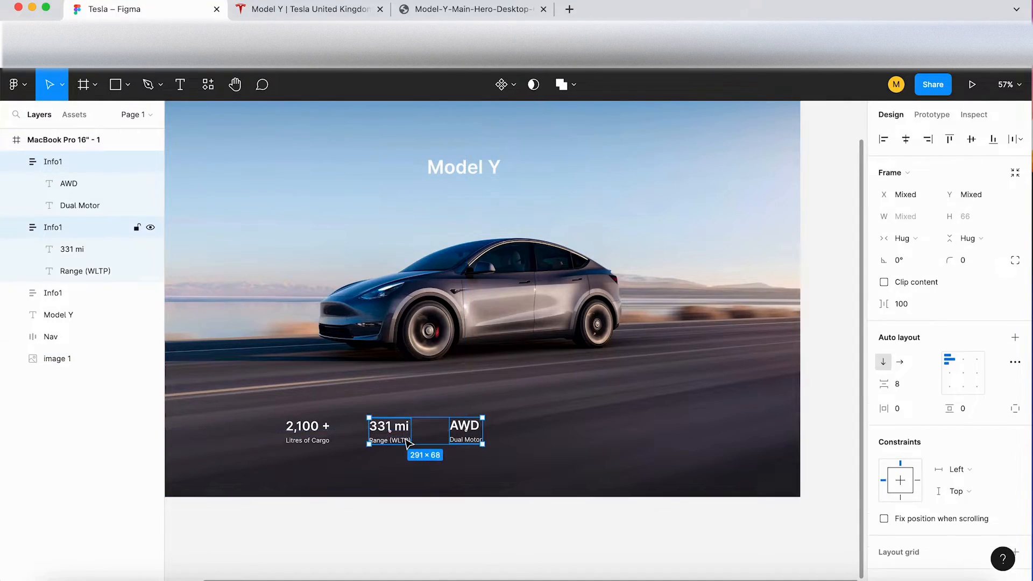
{"action": "left_click", "coordinate": [316, 428], "text": "shift"}
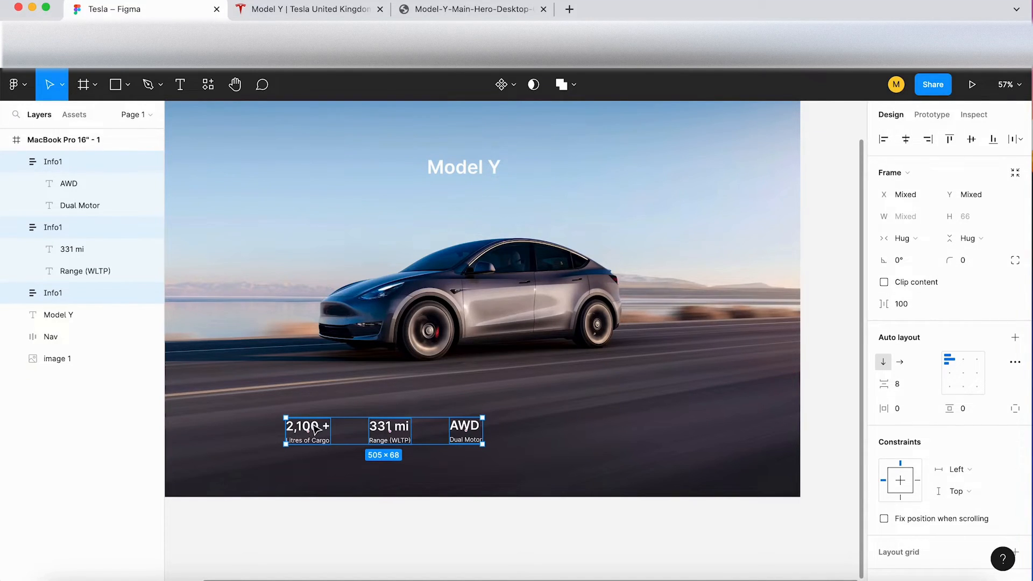
{"action": "key", "text": "shift+a"}
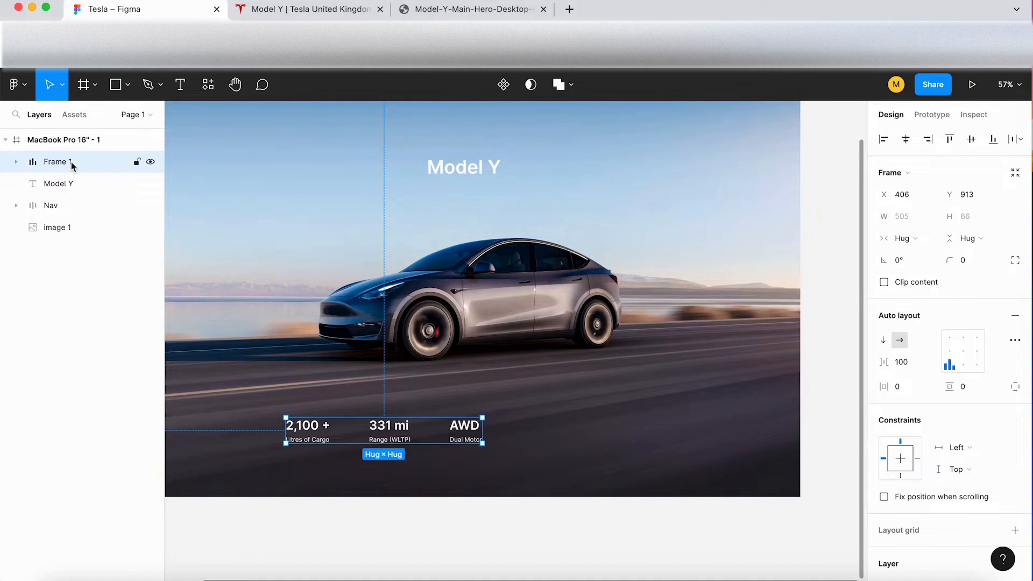
Step: Rename the combined auto layout frame Information
{"action": "double_click", "coordinate": [73, 165]}
{"action": "type", "text": "Ino"}
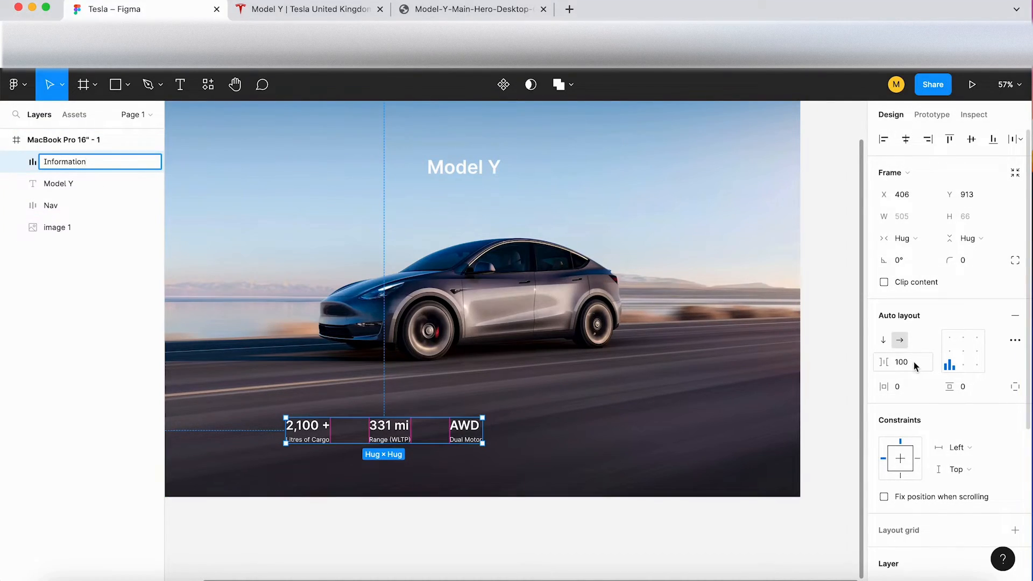
{"action": "left_click", "coordinate": [255, 273]}
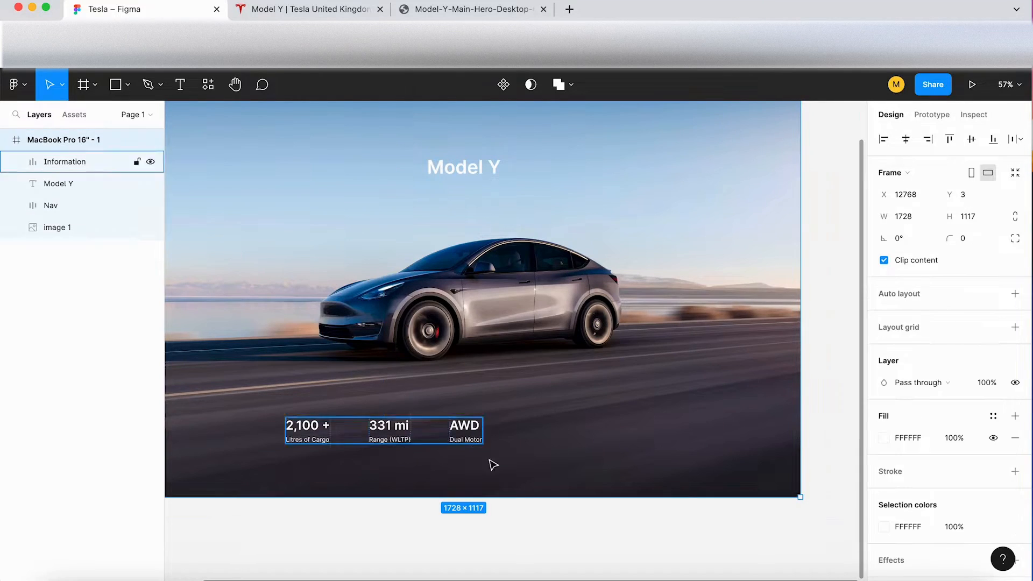
Step: Check the Order Now button on the Tesla page and draw a frame about 375 × 71 to the right of AWD
{"action": "scroll", "coordinate": [525, 439], "scroll_direction": "up", "scroll_amount": 5}
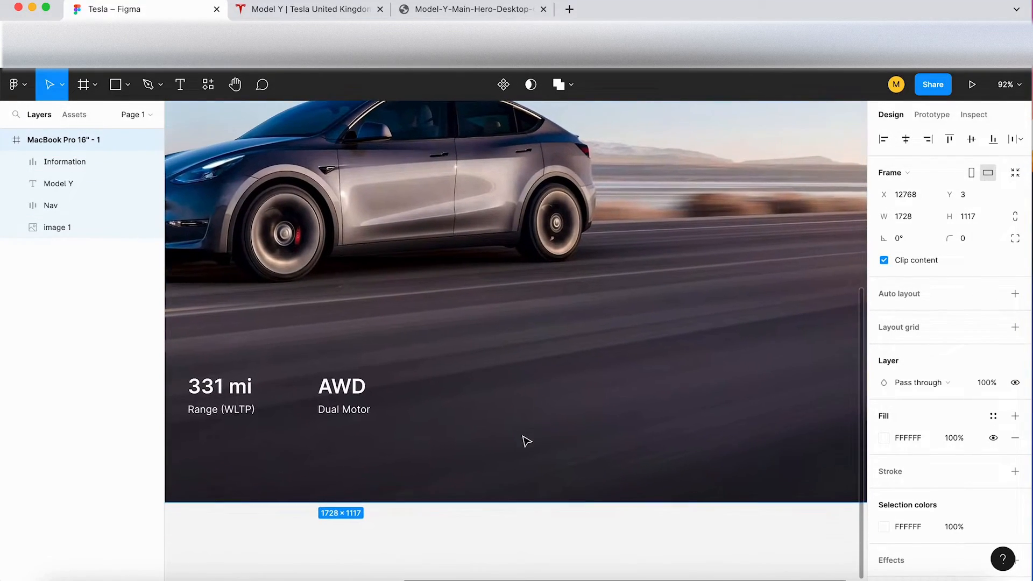
{"action": "left_click", "coordinate": [312, 8]}
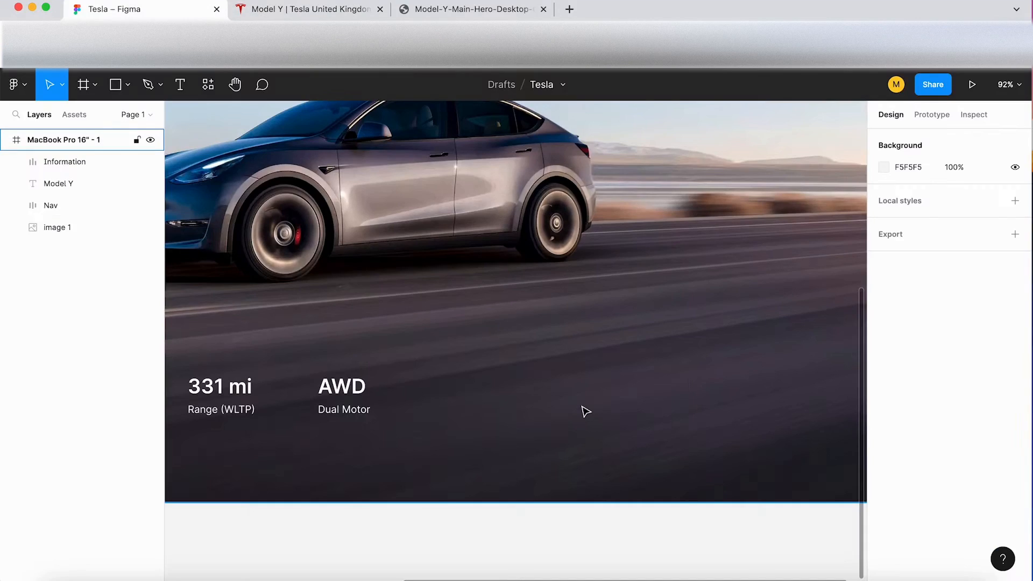
{"action": "key", "text": "f"}
{"action": "mouse_move", "coordinate": [494, 358]}
{"action": "left_mouse_down"}
{"action": "mouse_move", "coordinate": [536, 382]}
{"action": "mouse_move", "coordinate": [703, 427]}
{"action": "mouse_move", "coordinate": [732, 405]}
{"action": "left_mouse_up"}
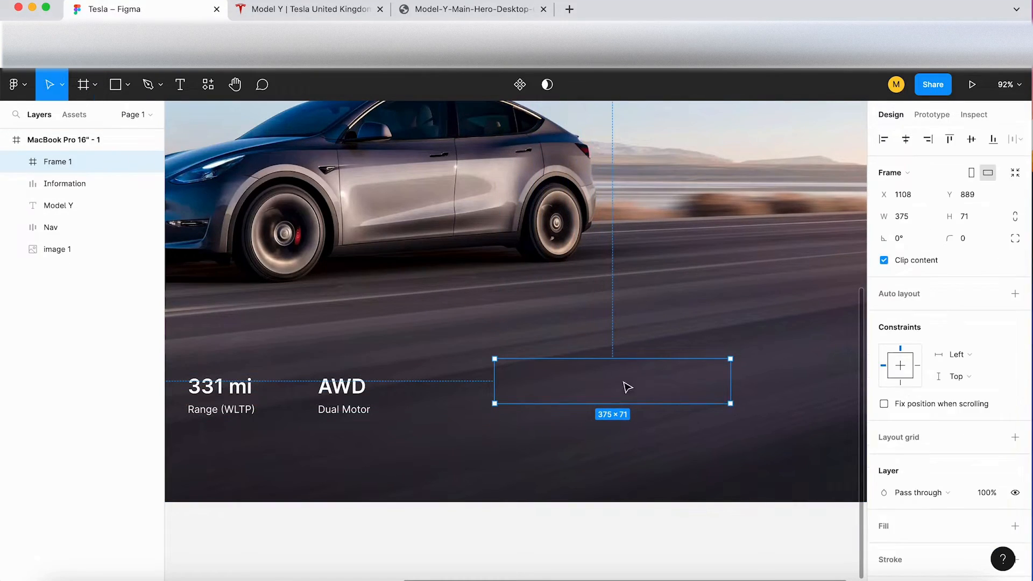
Step: Recheck the Order Now button's outline on the Tesla page and give the new frame a white FFFFFF inside stroke
{"action": "scroll", "coordinate": [568, 372], "scroll_direction": "right", "scroll_amount": 2}
{"action": "scroll", "coordinate": [569, 372], "scroll_direction": "down", "scroll_amount": 1}
{"action": "scroll", "coordinate": [947, 452], "scroll_direction": "down", "scroll_amount": 2}
{"action": "left_click", "coordinate": [287, 11]}
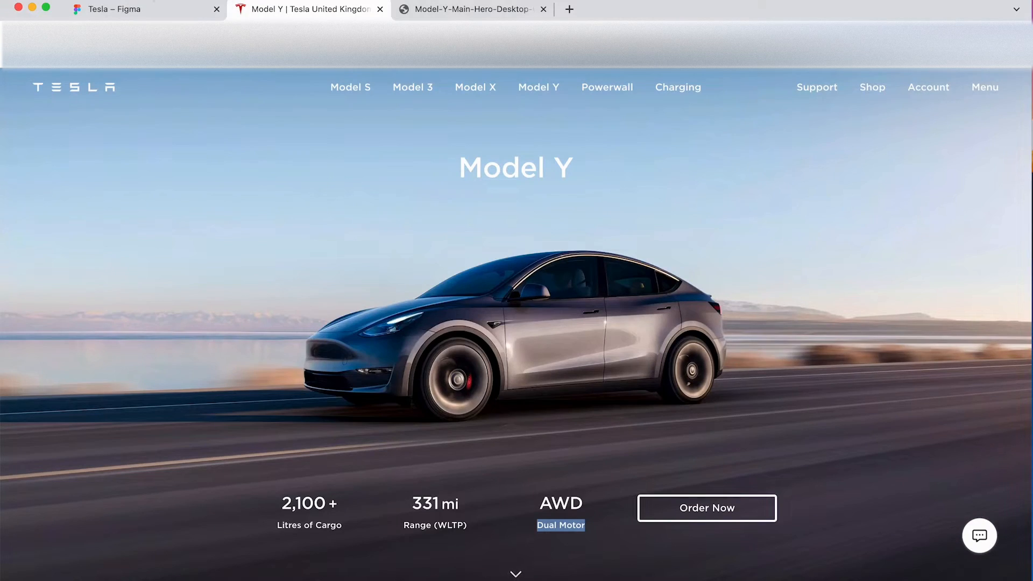
{"action": "left_click", "coordinate": [150, 9]}
{"action": "left_click", "coordinate": [1015, 496]}
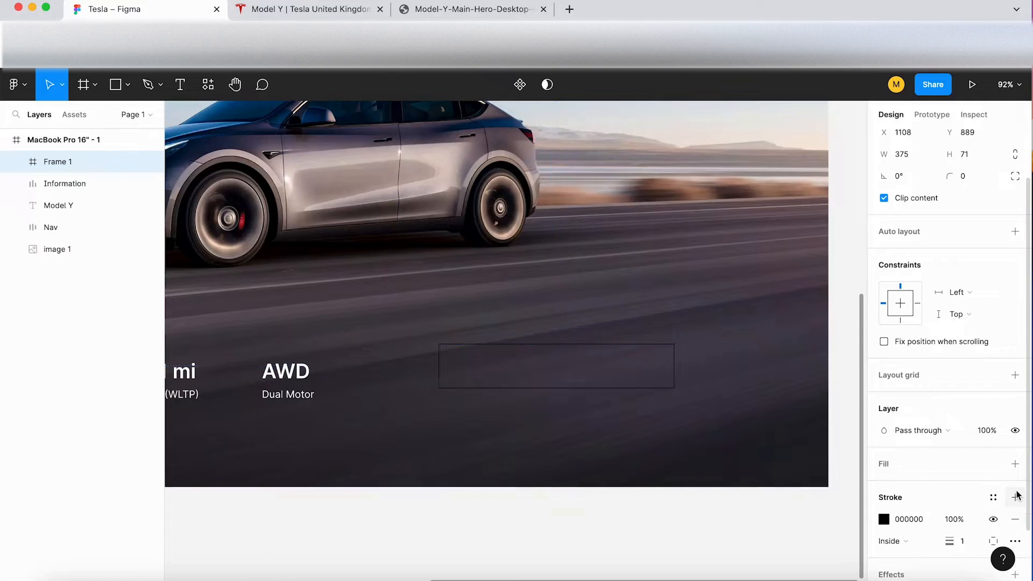
{"action": "scroll", "coordinate": [923, 495], "scroll_direction": "down", "scroll_amount": 1}
{"action": "left_click", "coordinate": [884, 497]}
{"action": "left_click_drag", "start_coordinate": [759, 341], "coordinate": [679, 189]}
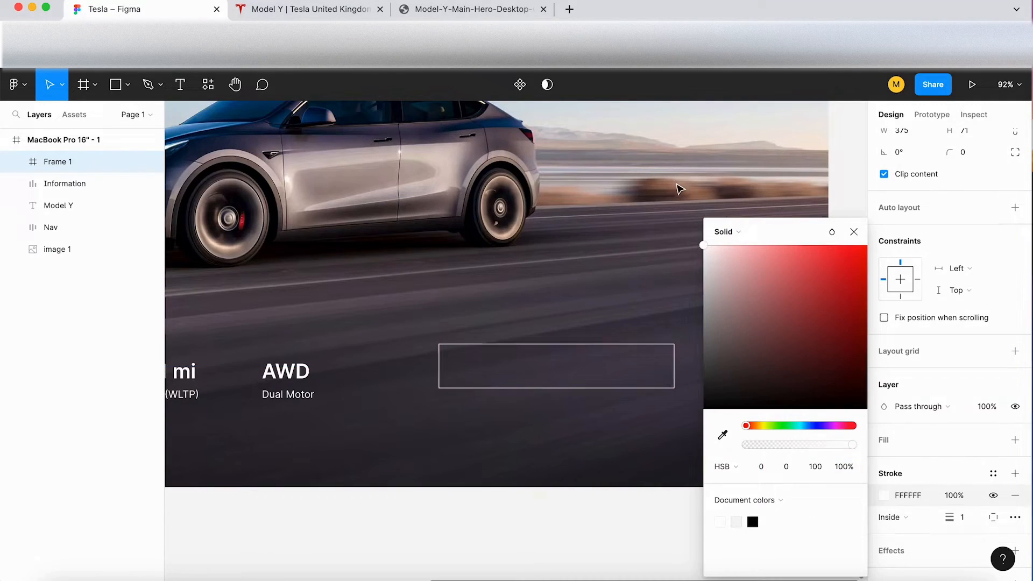
Step: Set the button frame's stroke weight to 4 and raise it to 6
{"action": "left_click", "coordinate": [972, 520]}
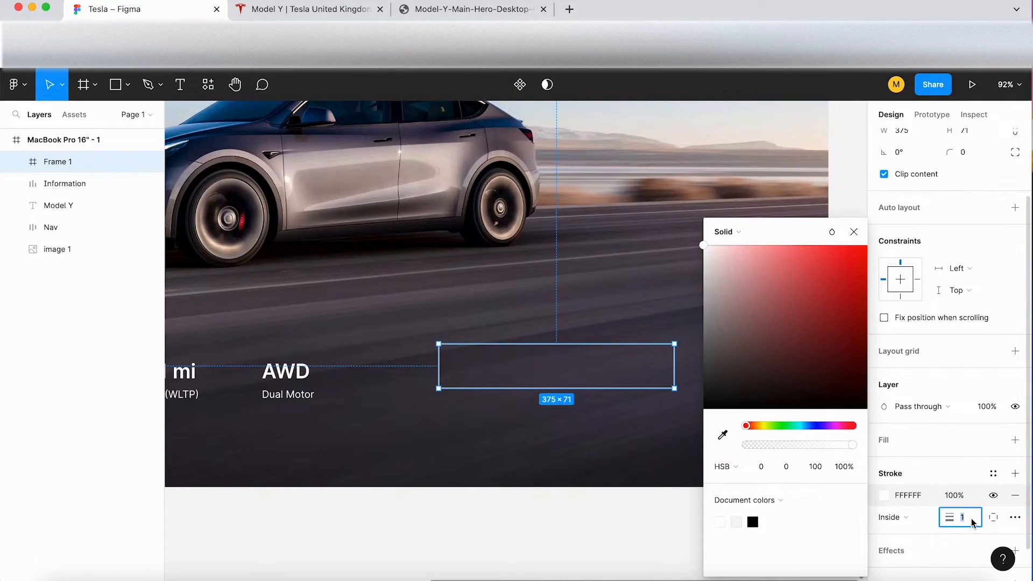
{"action": "type", "text": "4"}
{"action": "key", "text": "Return"}
{"action": "key", "text": "Up"}
{"action": "key", "text": "Up"}
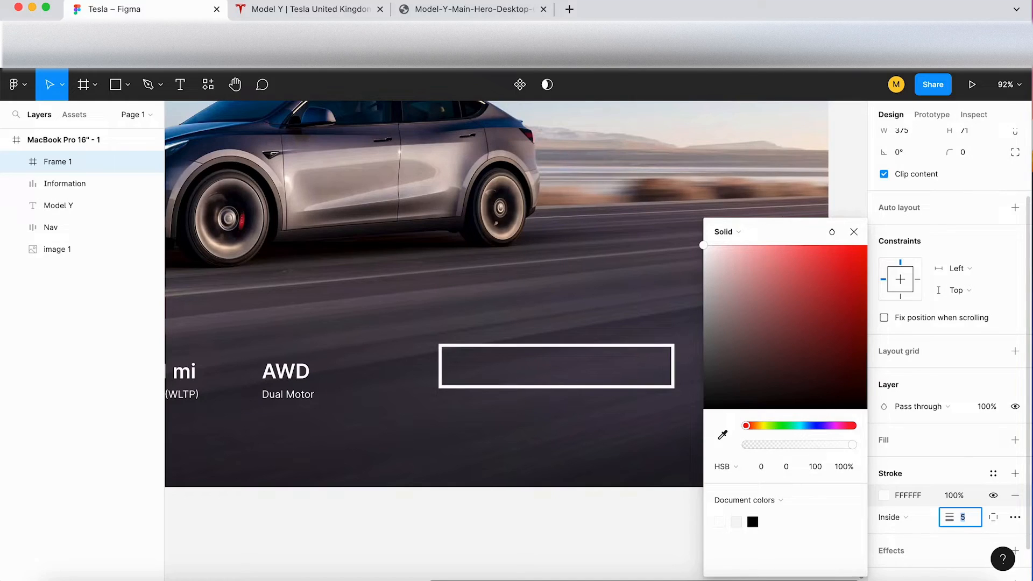
Step: Compare the button outline with the Tesla page and lower the frame's stroke weight to 4
{"action": "left_click", "coordinate": [298, 7]}
{"action": "left_click", "coordinate": [140, 8]}
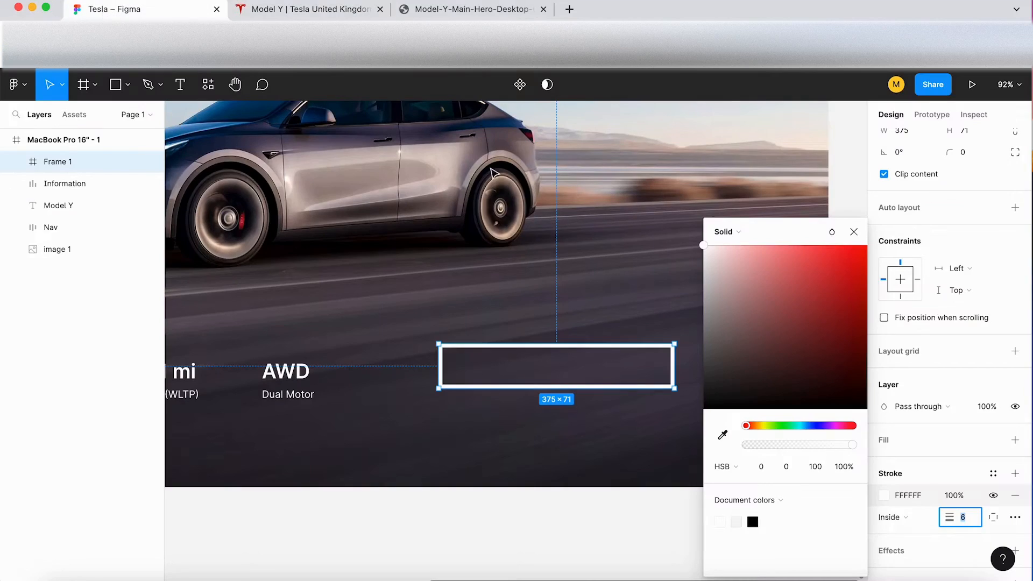
{"action": "key", "text": "Down"}
{"action": "key", "text": "Down"}
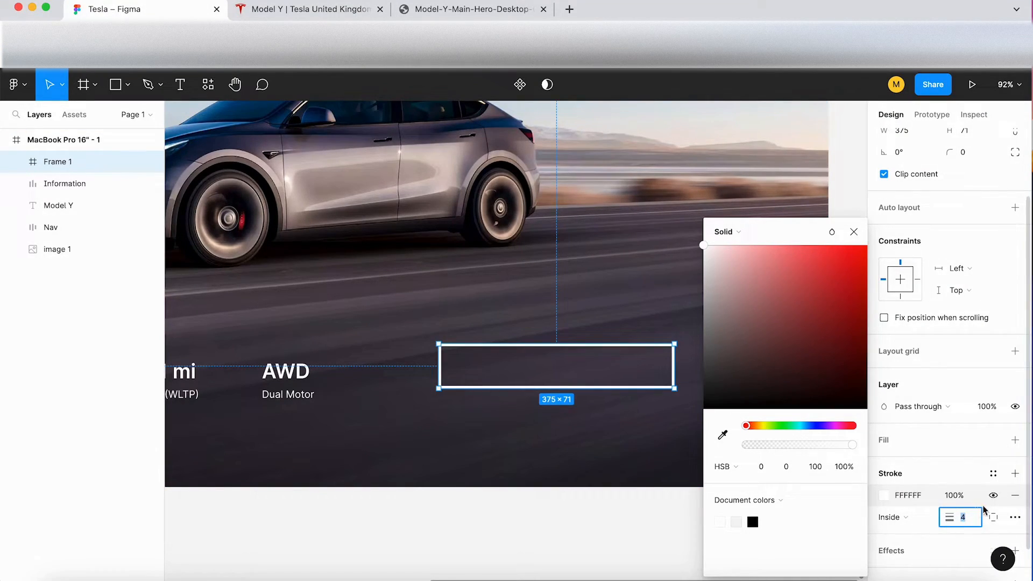
{"action": "left_click", "coordinate": [854, 232]}
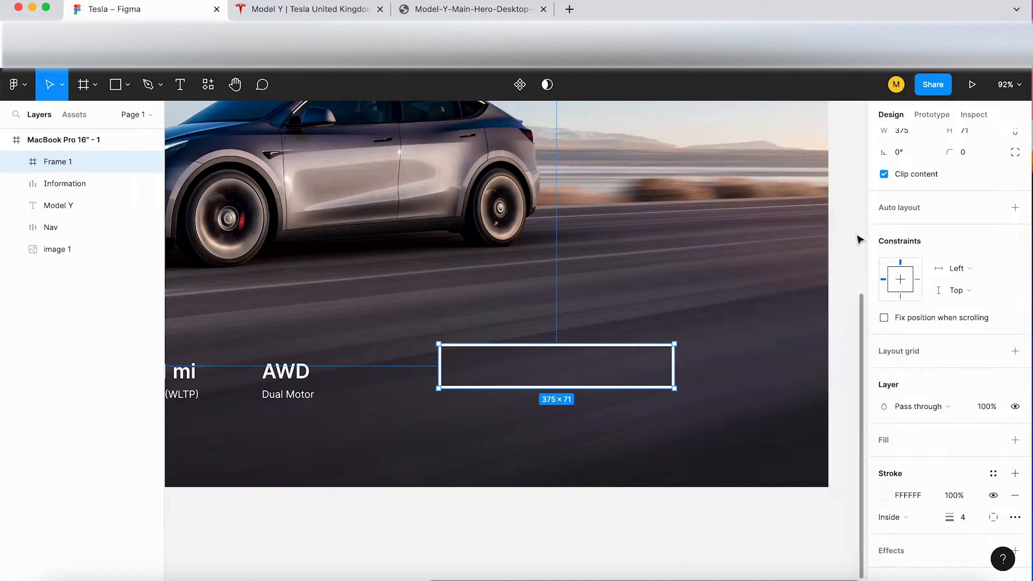
Step: Check the button's corners on the Tesla page and set the button frame's corner radius to 8
{"action": "left_click", "coordinate": [247, 7]}
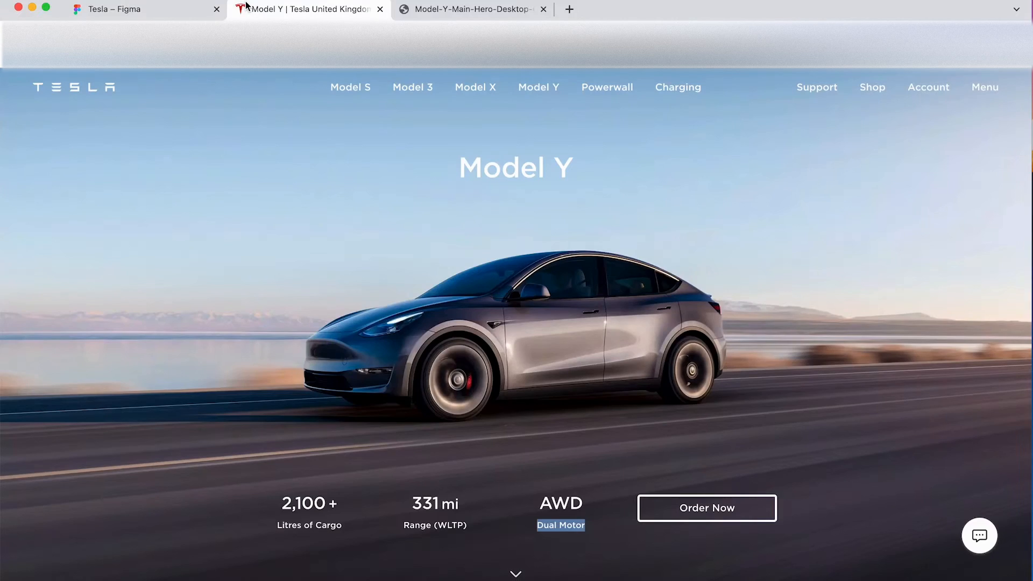
{"action": "left_click", "coordinate": [131, 8]}
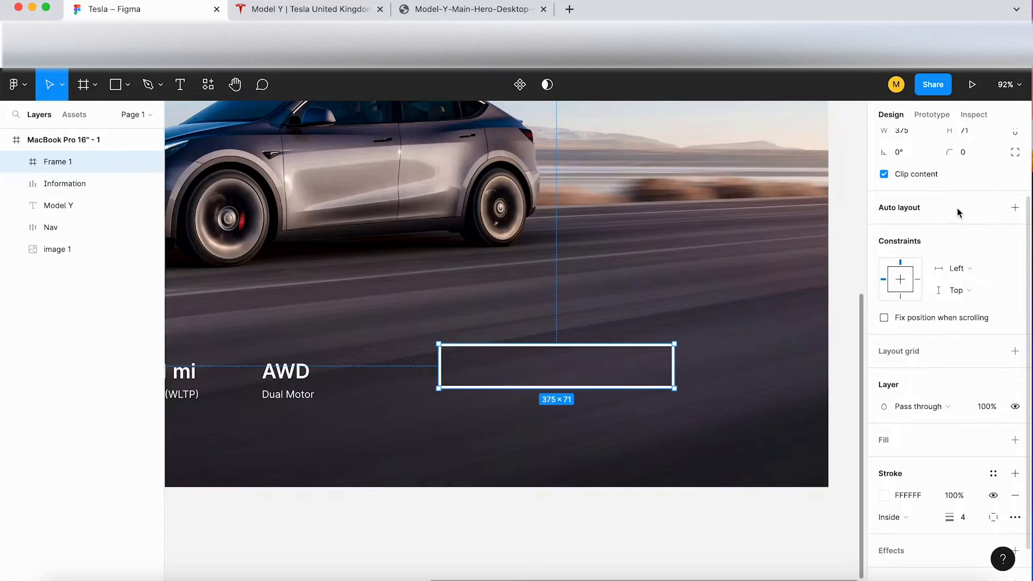
{"action": "scroll", "coordinate": [979, 279], "scroll_direction": "up", "scroll_amount": 3}
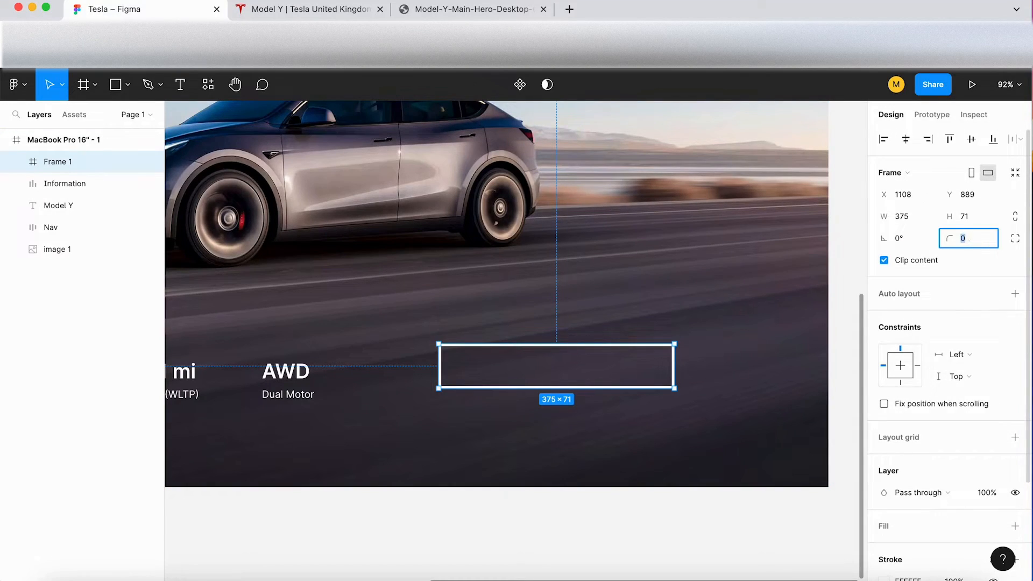
{"action": "type", "text": "4"}
{"action": "key", "text": "Return"}
{"action": "type", "text": "6"}
{"action": "key", "text": "Return"}
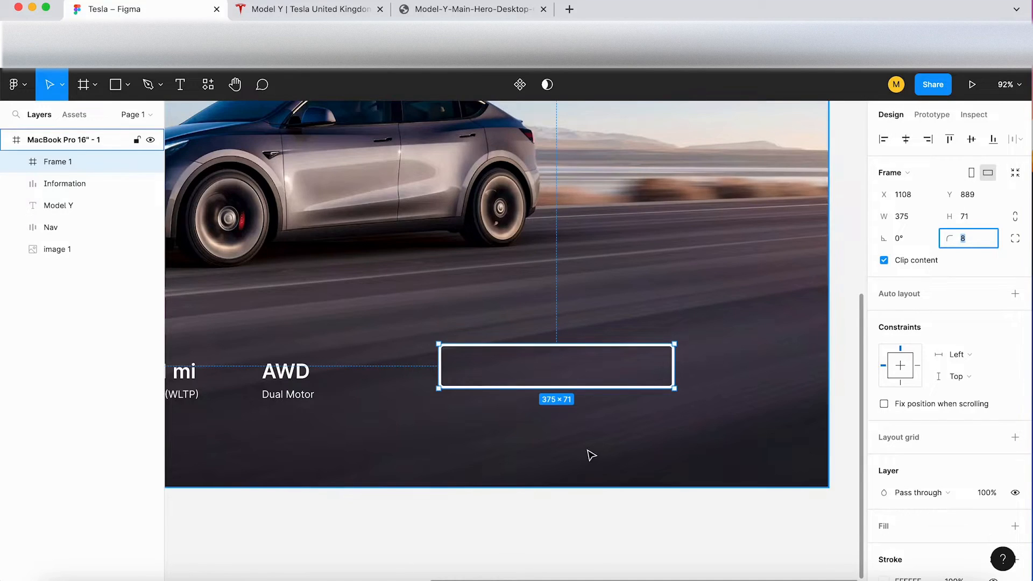
Step: Add the text "Order now" inside the outlined button frame
{"action": "left_click", "coordinate": [564, 414]}
{"action": "key", "text": "t"}
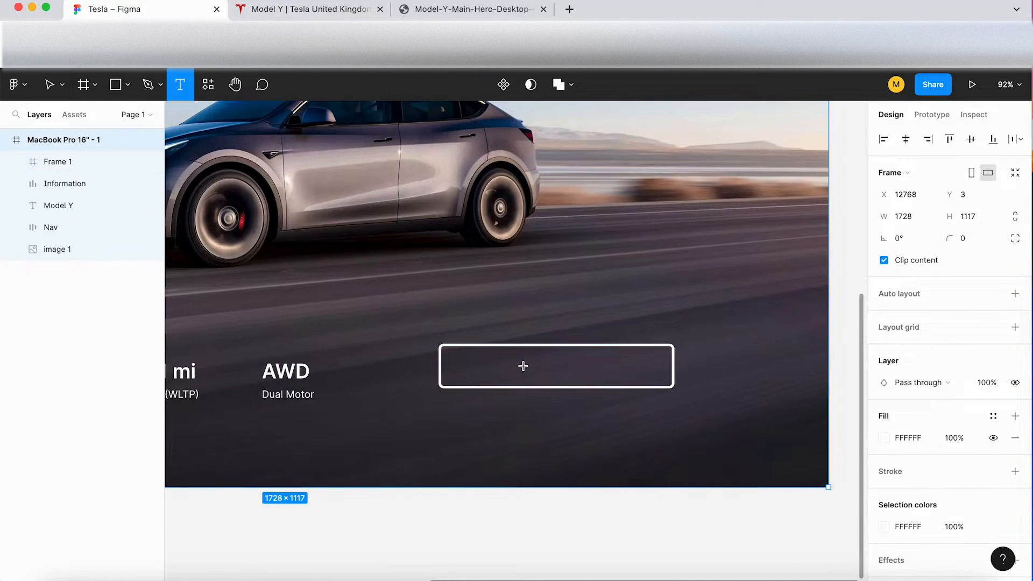
{"action": "left_click", "coordinate": [523, 366]}
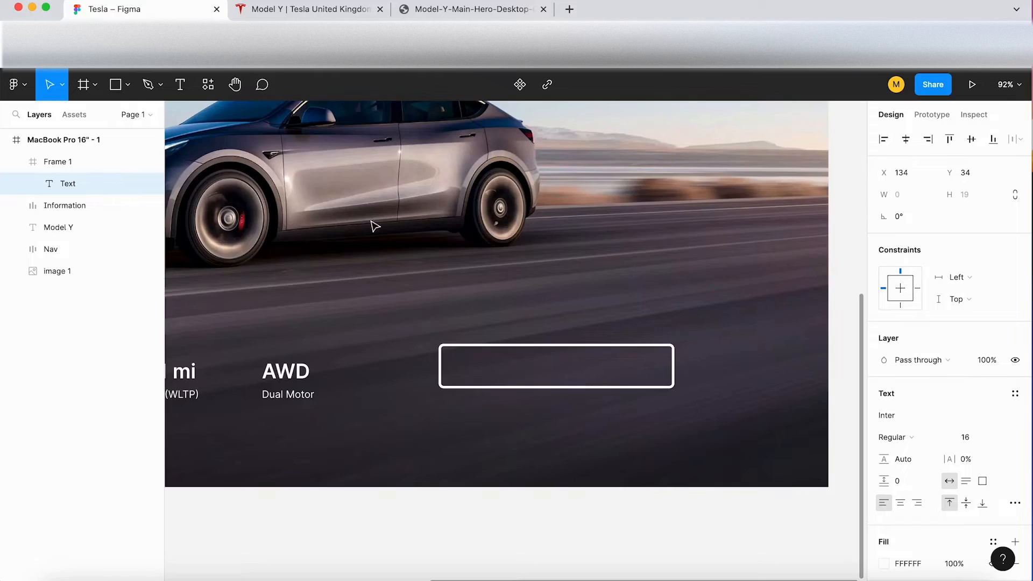
{"action": "left_click", "coordinate": [307, 10]}
{"action": "left_click", "coordinate": [131, 11]}
{"action": "type", "text": "Order now"}
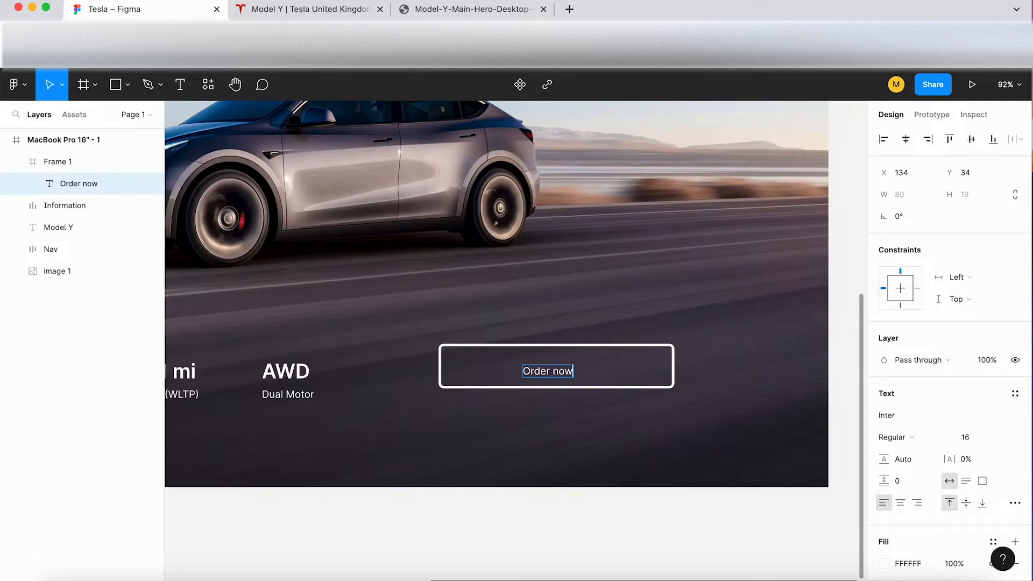
Step: Check the button label's capitalisation on the Tesla page and correct the text to "Order Now"
{"action": "left_click", "coordinate": [297, 10]}
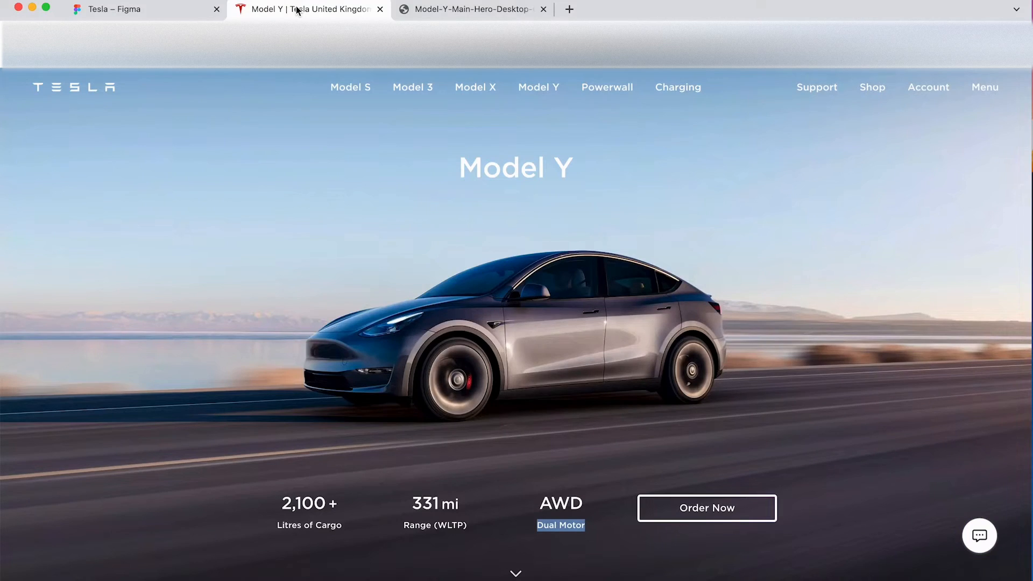
{"action": "left_click", "coordinate": [154, 9]}
{"action": "key", "text": "BackSpace"}
{"action": "key", "text": "BackSpace"}
{"action": "key", "text": "BackSpace"}
{"action": "key", "text": "BackSpace"}
{"action": "type", "text": "Now"}
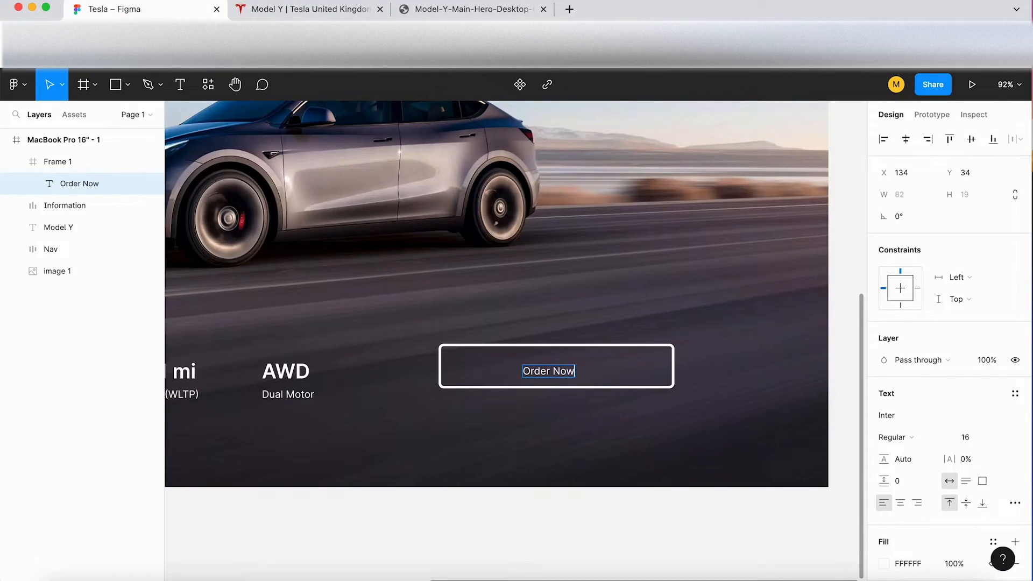
{"action": "left_click", "coordinate": [293, 11]}
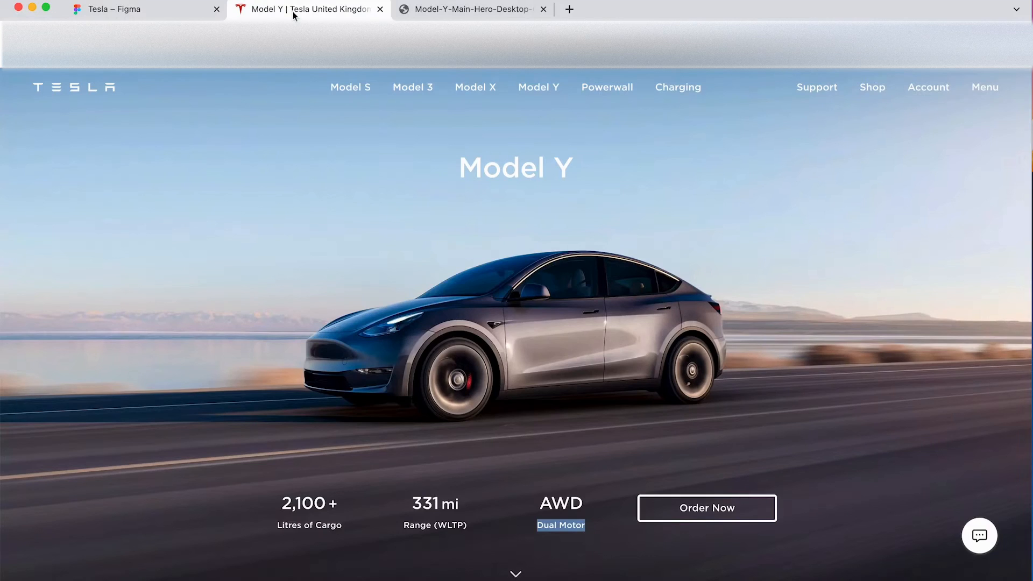
{"action": "left_click", "coordinate": [161, 15]}
{"action": "key", "text": "Escape"}
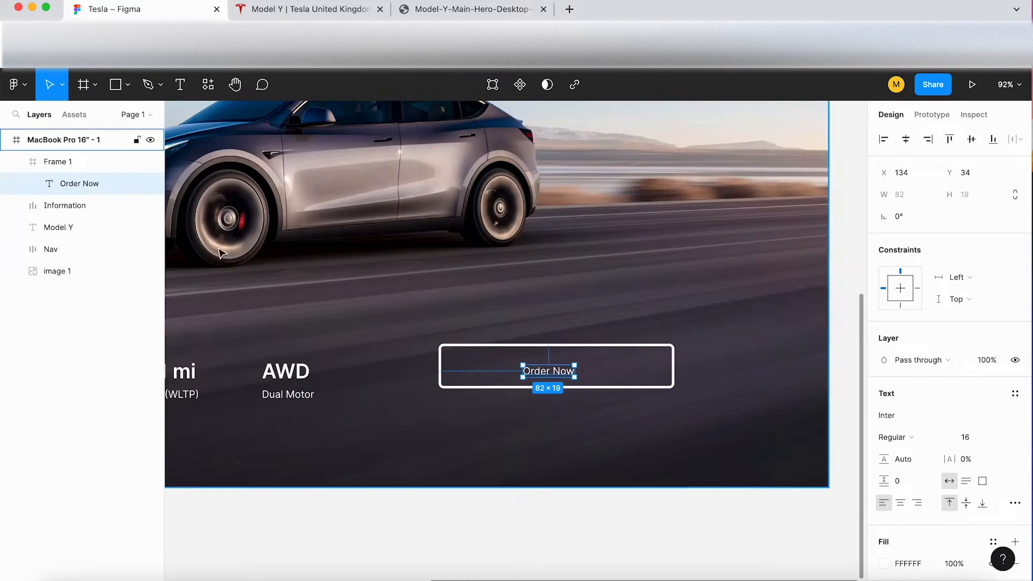
Step: Apply auto layout to the button frame and set its horizontal padding to 100, using the Tesla page as reference
{"action": "left_click", "coordinate": [74, 165]}
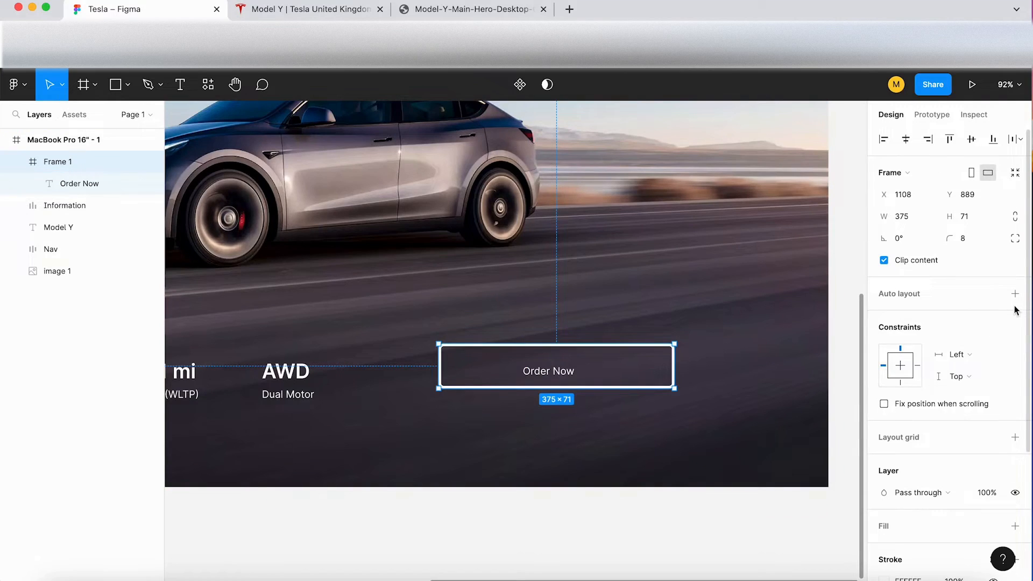
{"action": "key", "text": "shift+a"}
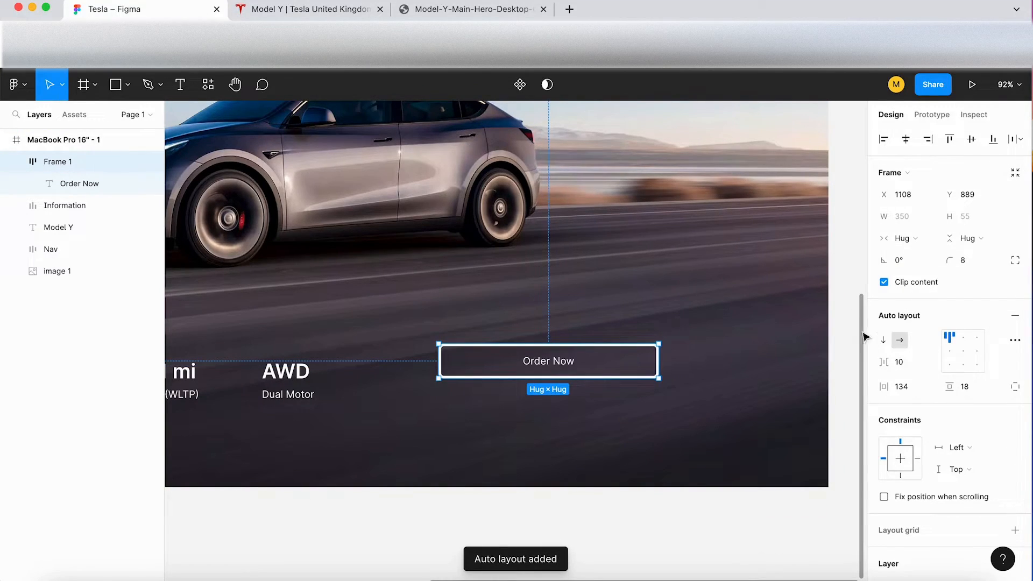
{"action": "left_click", "coordinate": [914, 365]}
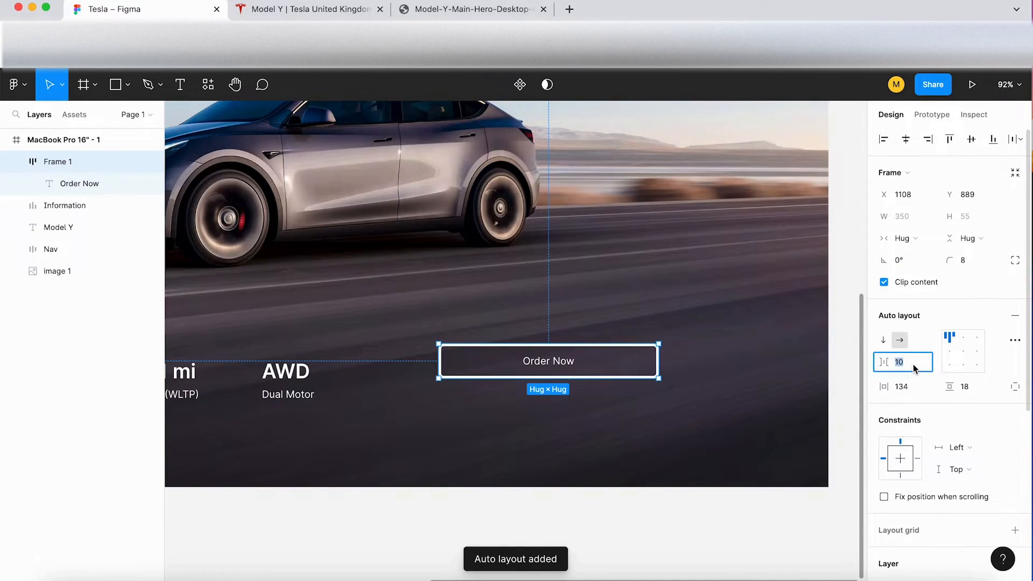
{"action": "left_click", "coordinate": [914, 387]}
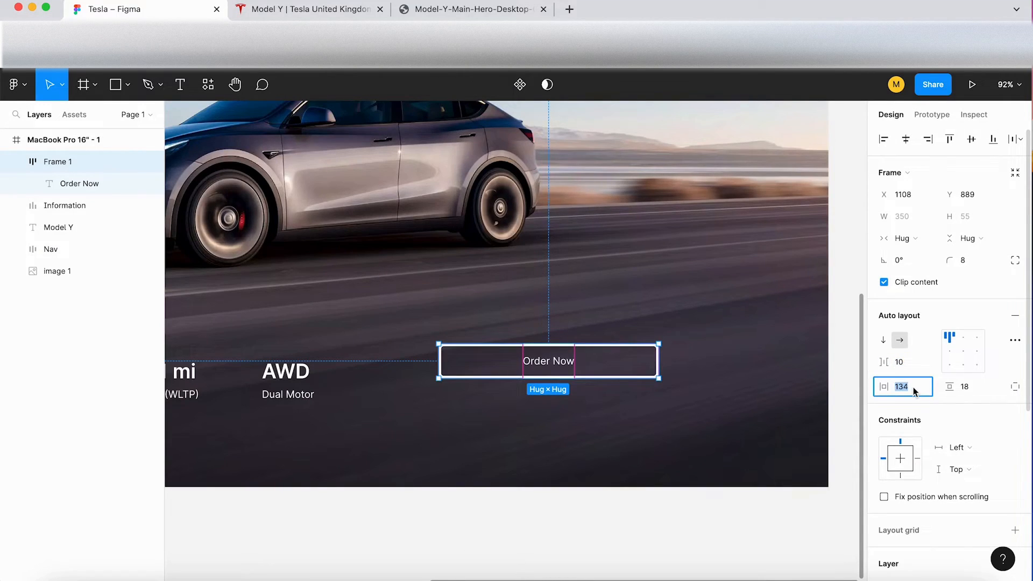
{"action": "left_click", "coordinate": [319, 9]}
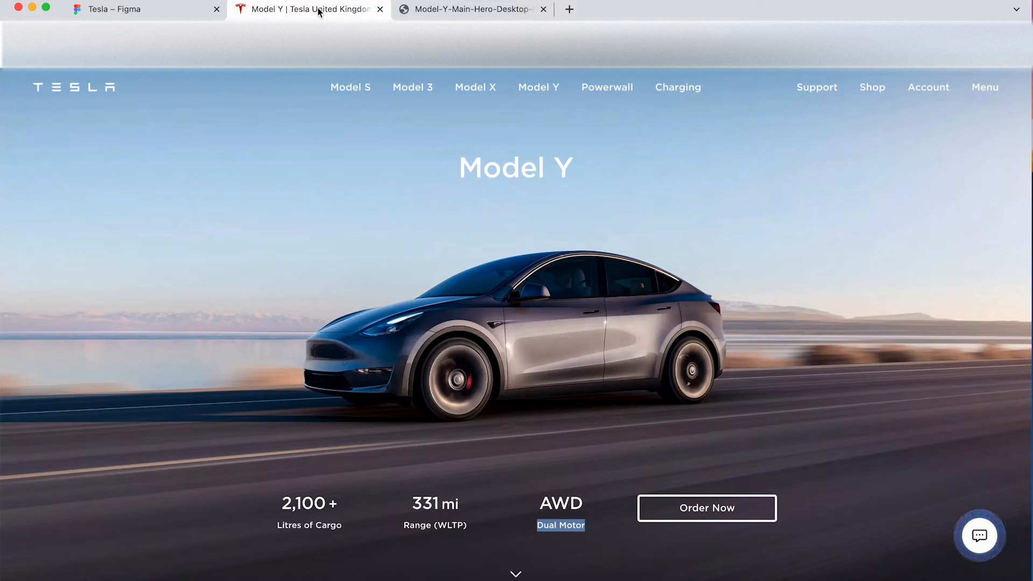
{"action": "left_click", "coordinate": [147, 9]}
{"action": "type", "text": "100"}
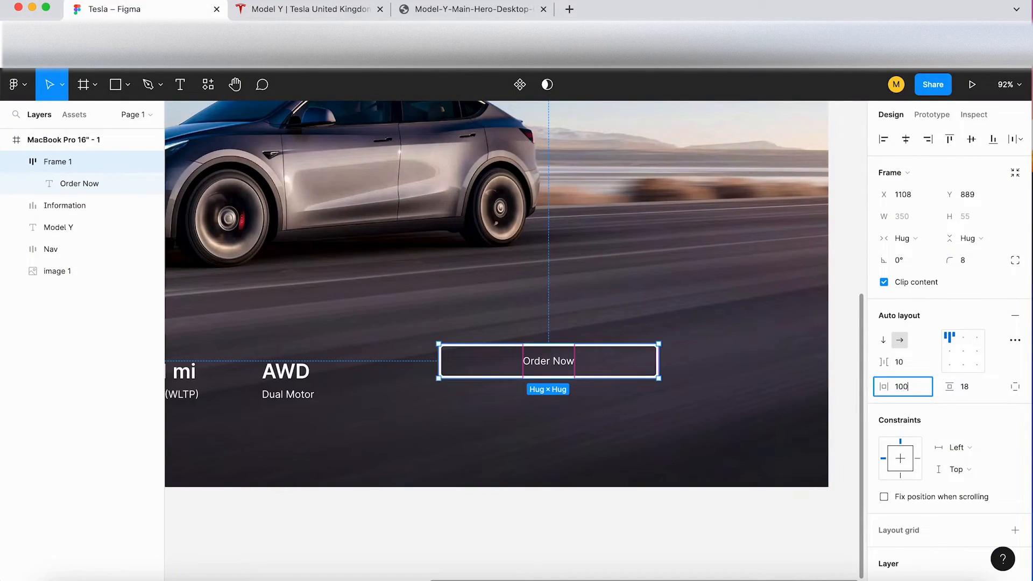
{"action": "key", "text": "Return"}
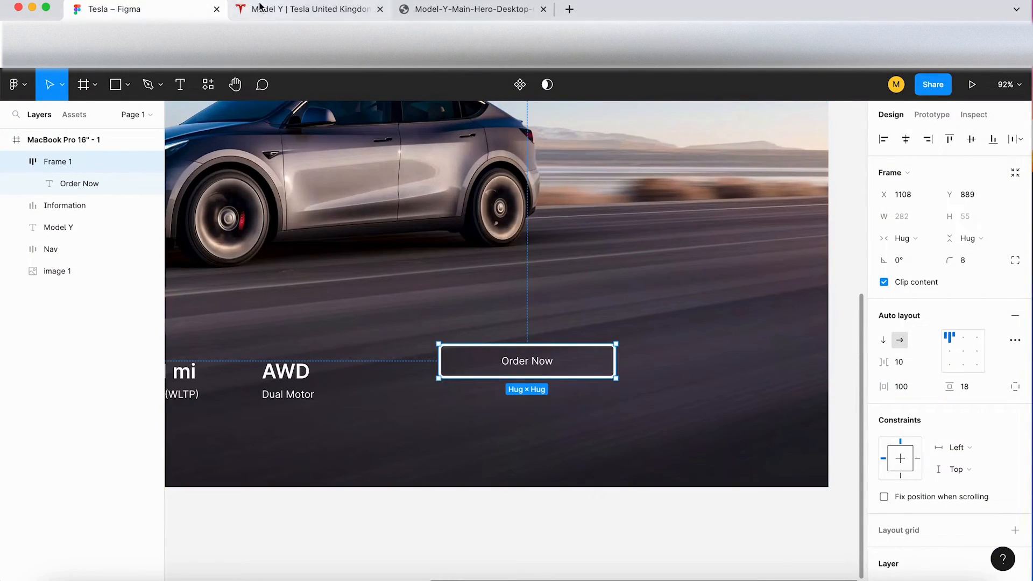
Step: Reduce the button's horizontal padding to 80 and compare its width with the Tesla page
{"action": "left_click", "coordinate": [264, 9]}
{"action": "left_click", "coordinate": [168, 11]}
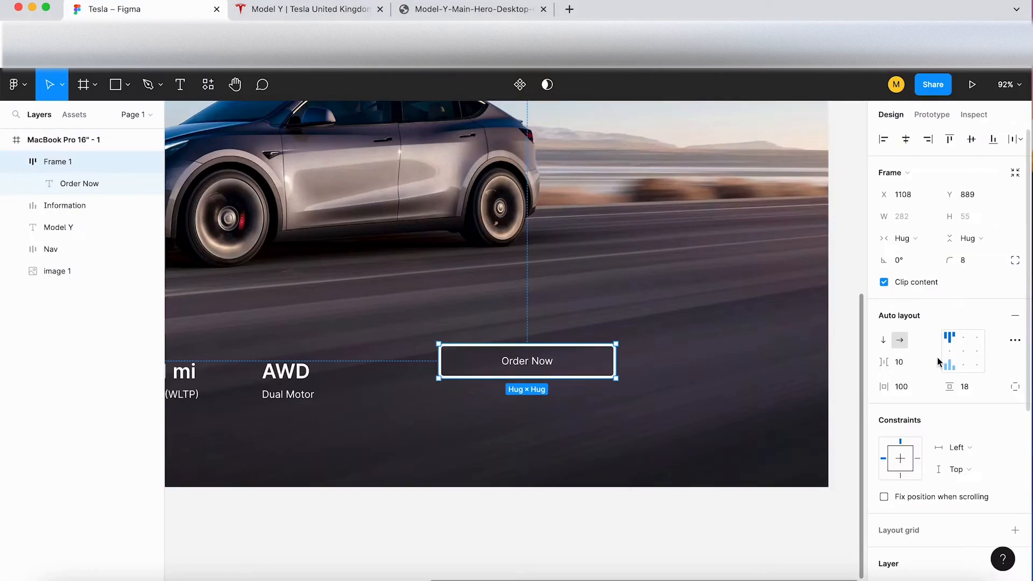
{"action": "left_click", "coordinate": [911, 383]}
{"action": "type", "text": "80"}
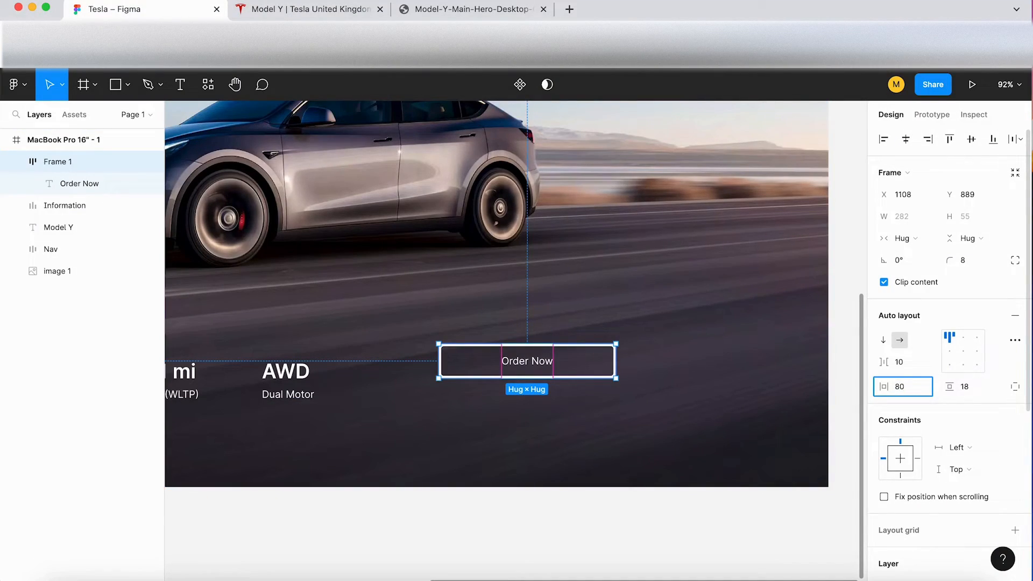
{"action": "left_click", "coordinate": [273, 9]}
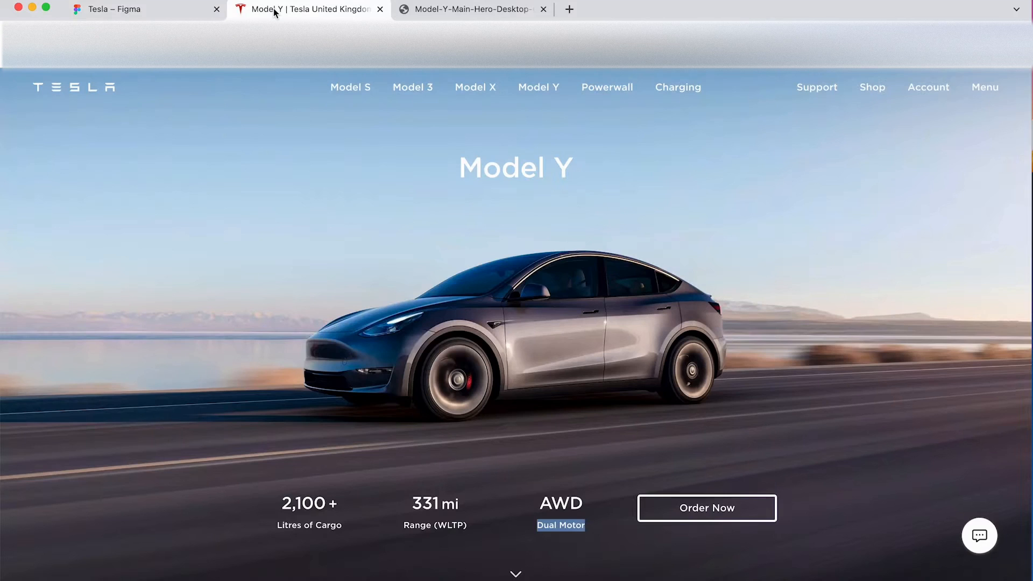
{"action": "left_click", "coordinate": [183, 15]}
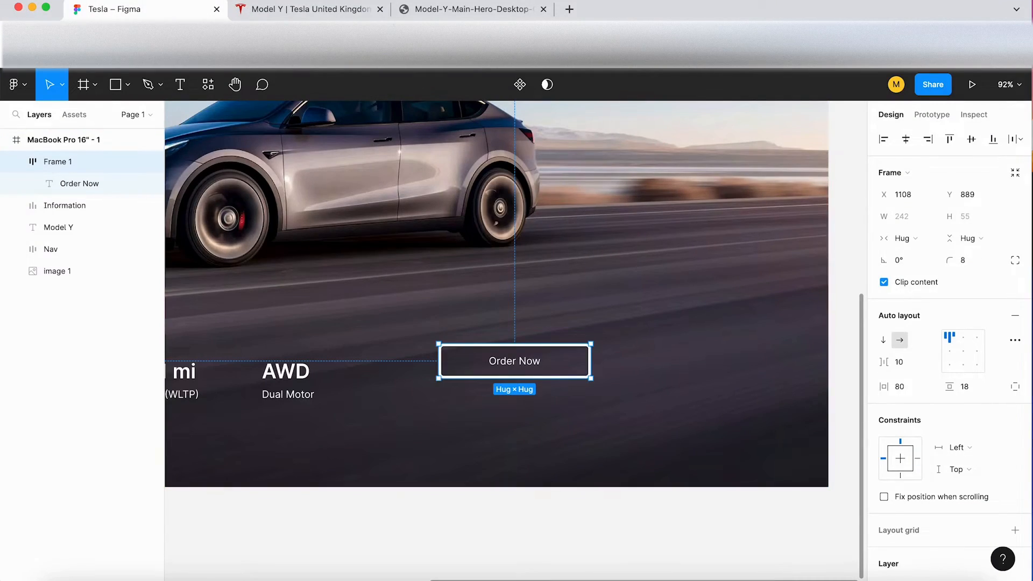
Step: Check the button's height on the Tesla page and set its vertical padding to 16
{"action": "left_click", "coordinate": [330, 12]}
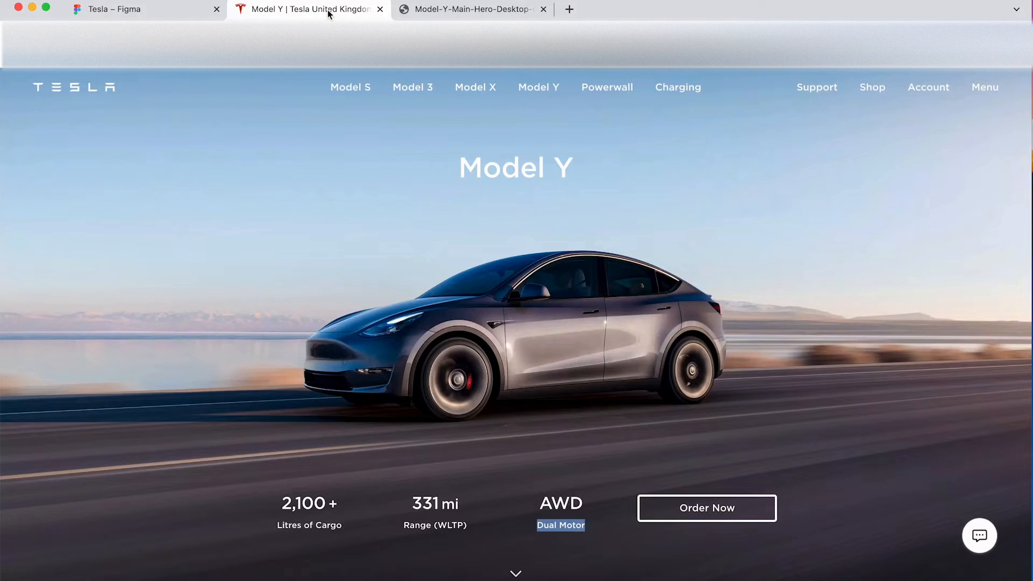
{"action": "left_click", "coordinate": [151, 11]}
{"action": "left_click", "coordinate": [969, 387]}
{"action": "type", "text": "16"}
{"action": "key", "text": "Return"}
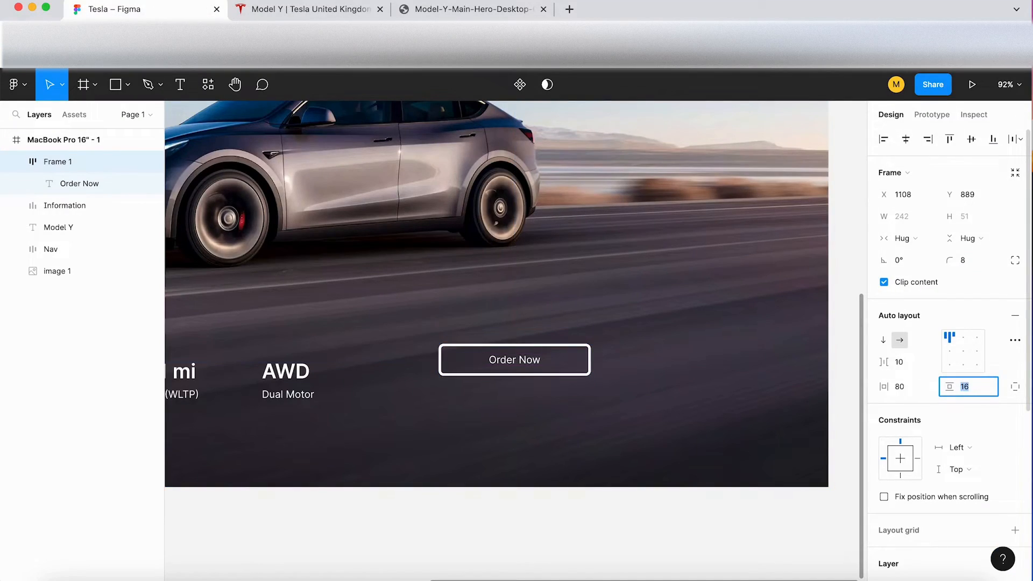
{"action": "left_click", "coordinate": [682, 463]}
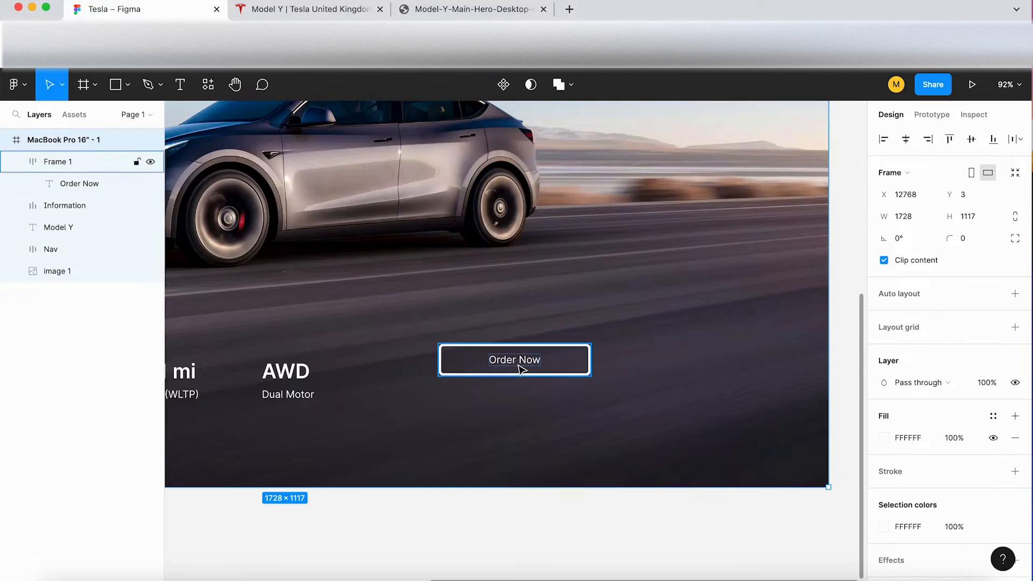
Step: Move the Order Now button closer to AWD, level with the specification row, at about X 1034, Y 920
{"action": "left_click_drag", "start_coordinate": [533, 368], "coordinate": [499, 387]}
{"action": "scroll", "coordinate": [498, 387], "scroll_direction": "down", "scroll_amount": 5}
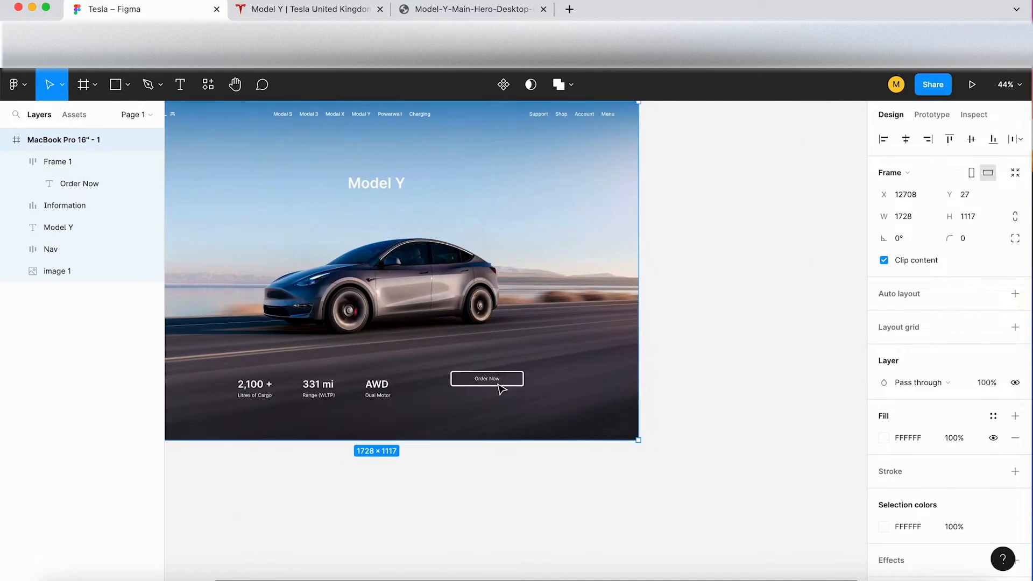
{"action": "left_click", "coordinate": [530, 361]}
{"action": "left_click_drag", "start_coordinate": [533, 357], "coordinate": [516, 367]}
{"action": "scroll", "coordinate": [516, 367], "scroll_direction": "up", "scroll_amount": 5}
{"action": "scroll", "coordinate": [517, 364], "scroll_direction": "left", "scroll_amount": 5}
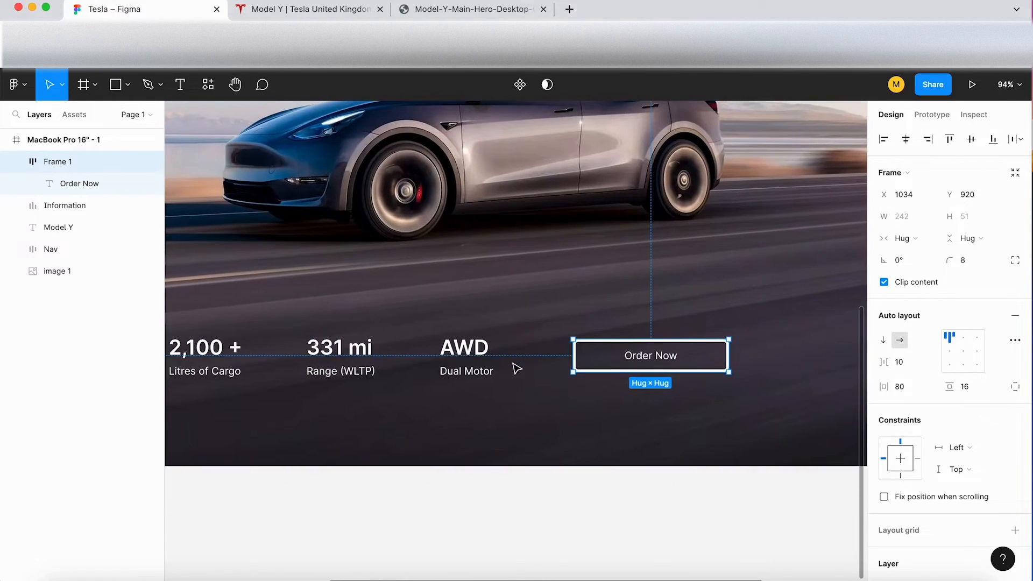
Step: Examine the whole landing page layout and compare it with the Tesla page
{"action": "left_click", "coordinate": [519, 508]}
{"action": "scroll", "coordinate": [518, 508], "scroll_direction": "down", "scroll_amount": 5}
{"action": "scroll", "coordinate": [518, 508], "scroll_direction": "up", "scroll_amount": 1}
{"action": "scroll", "coordinate": [518, 508], "scroll_direction": "left", "scroll_amount": 1}
{"action": "scroll", "coordinate": [549, 519], "scroll_direction": "up", "scroll_amount": 3}
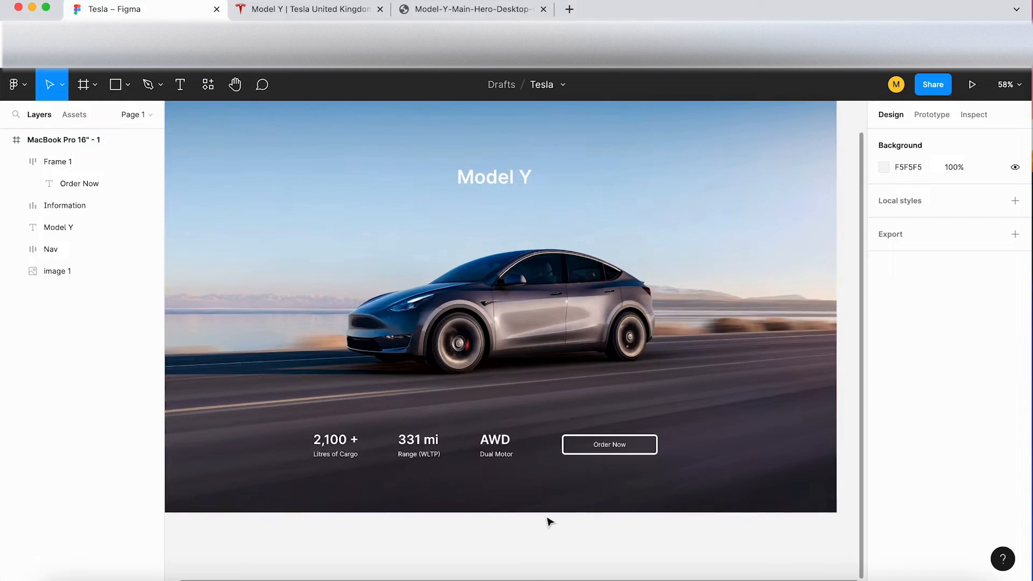
{"action": "scroll", "coordinate": [549, 521], "scroll_direction": "up", "scroll_amount": 1}
{"action": "left_click", "coordinate": [281, 10]}
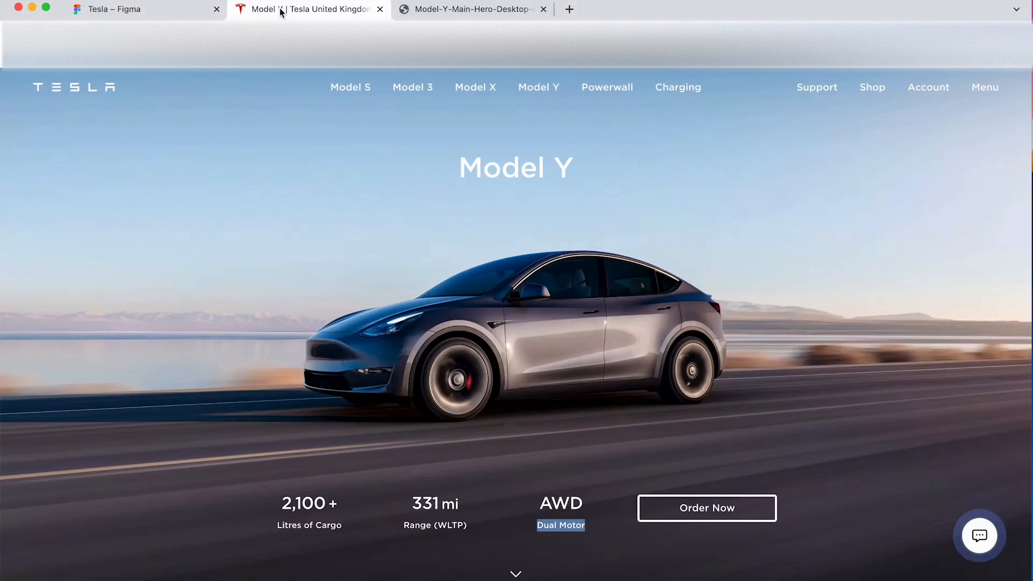
{"action": "left_click", "coordinate": [148, 10]}
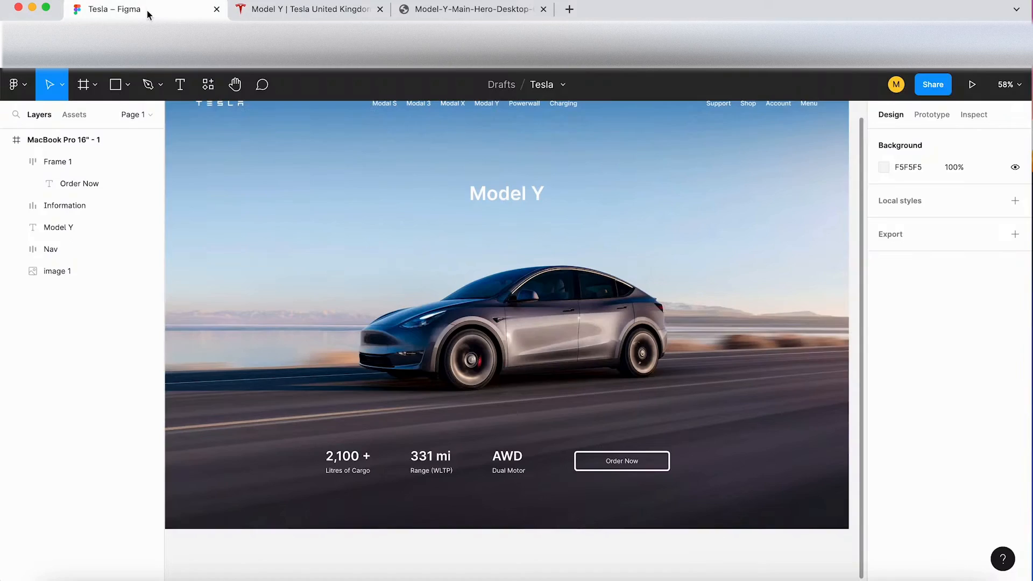
Step: Set the Order Now label's font weight to Medium and compare it with the button on the Tesla page
{"action": "left_click", "coordinate": [625, 463]}
{"action": "scroll", "coordinate": [619, 461], "scroll_direction": "up", "scroll_amount": 5}
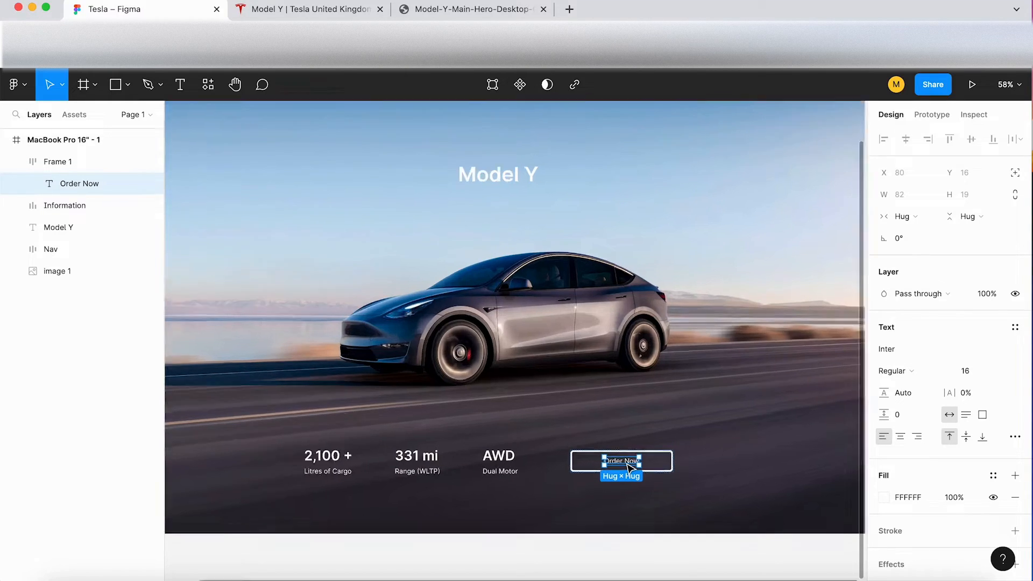
{"action": "left_click", "coordinate": [896, 371]}
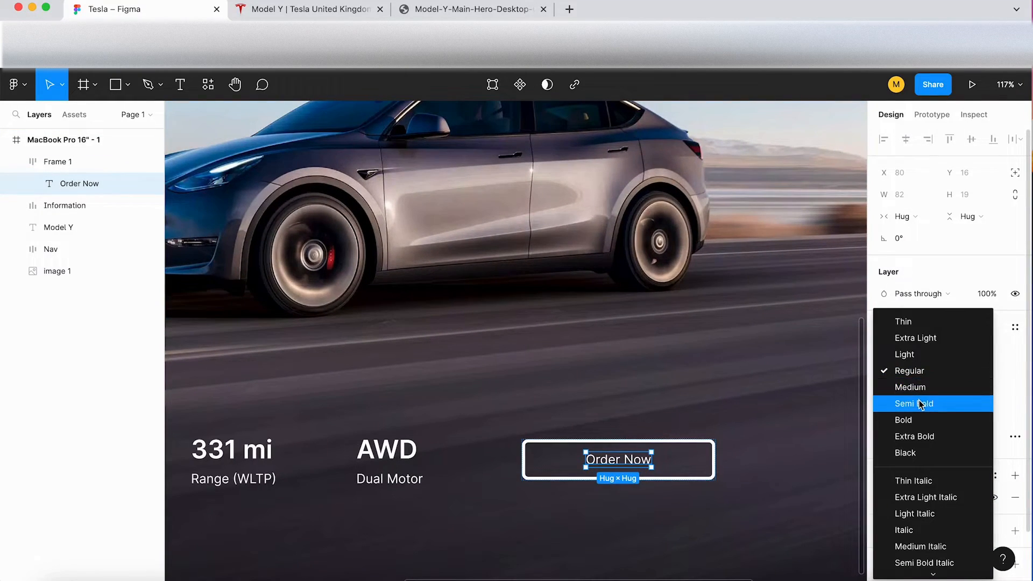
{"action": "left_click", "coordinate": [897, 388]}
{"action": "left_click", "coordinate": [712, 529]}
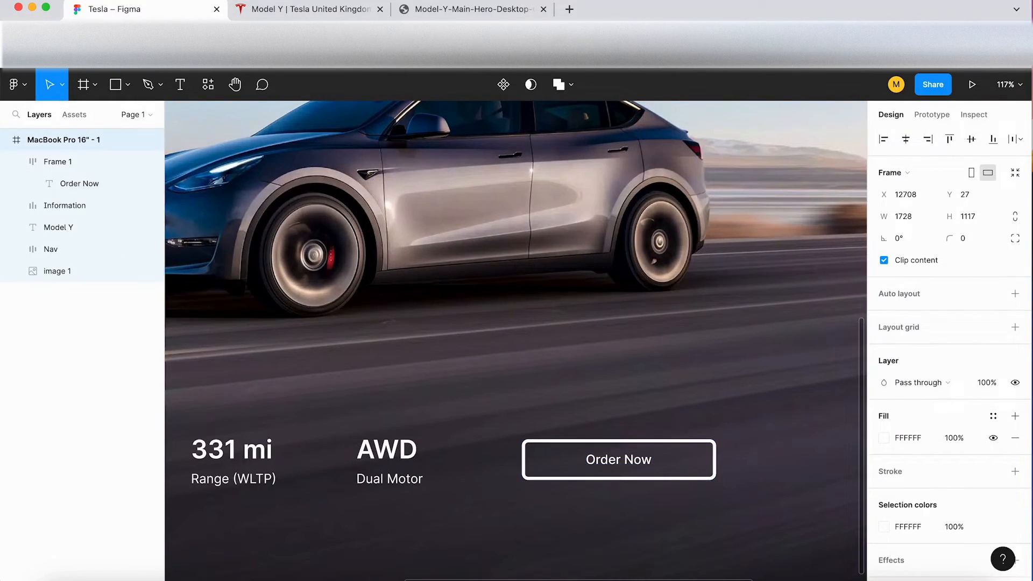
{"action": "left_click", "coordinate": [271, 5]}
{"action": "left_click", "coordinate": [166, 5]}
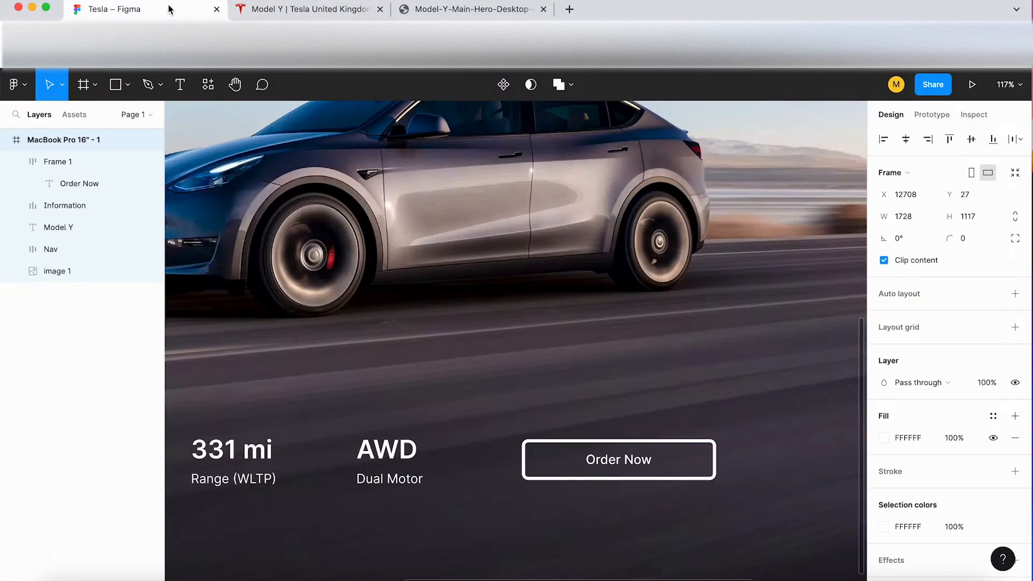
Step: Set the Order Now label's font weight to Bold
{"action": "double_click", "coordinate": [639, 460]}
{"action": "left_click", "coordinate": [907, 377]}
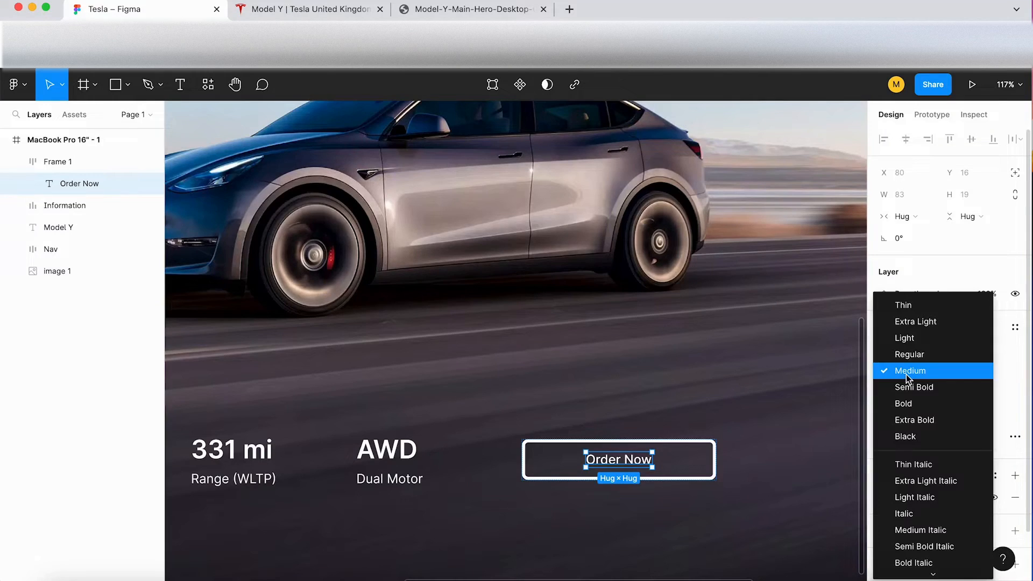
{"action": "left_click", "coordinate": [904, 404]}
{"action": "left_click", "coordinate": [793, 496]}
Step: Rename the frame of the Order Now button to CTA and collapse its contents in the layer list
{"action": "key", "text": "shift+1"}
{"action": "scroll", "coordinate": [795, 499], "scroll_direction": "down", "scroll_amount": 2}
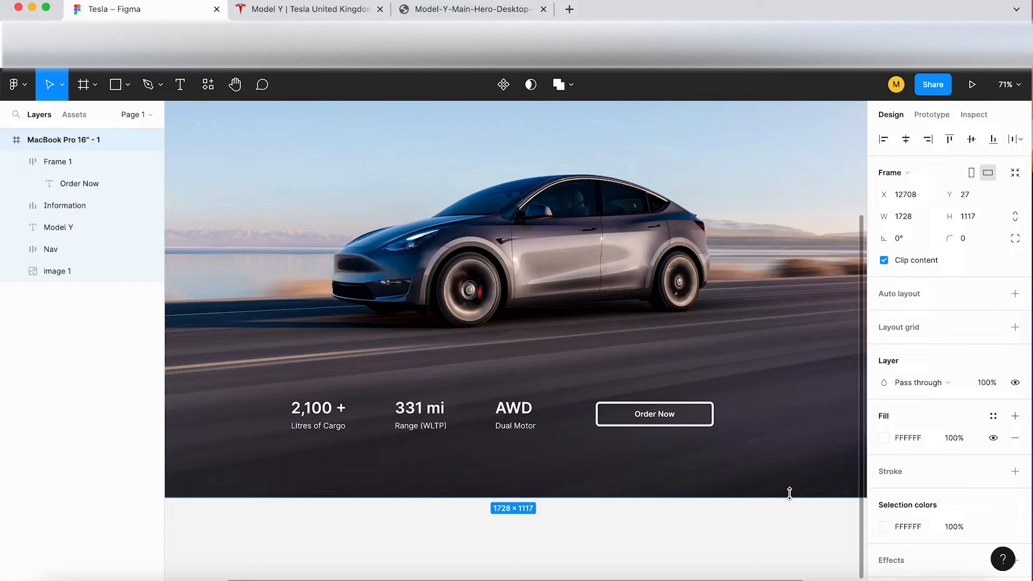
{"action": "scroll", "coordinate": [612, 453], "scroll_direction": "down", "scroll_amount": 3}
{"action": "scroll", "coordinate": [611, 453], "scroll_direction": "up", "scroll_amount": 3}
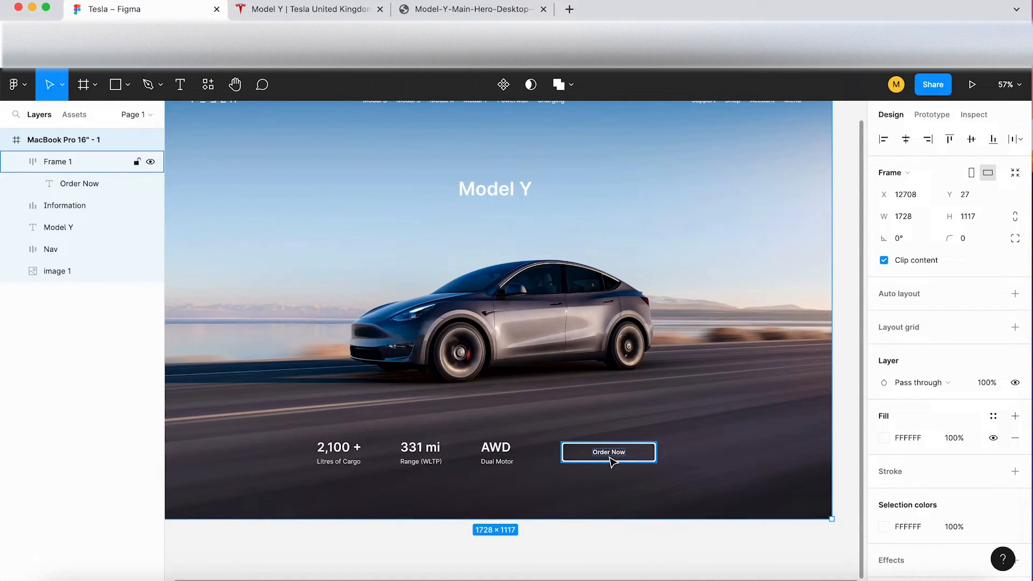
{"action": "scroll", "coordinate": [611, 456], "scroll_direction": "down", "scroll_amount": 2}
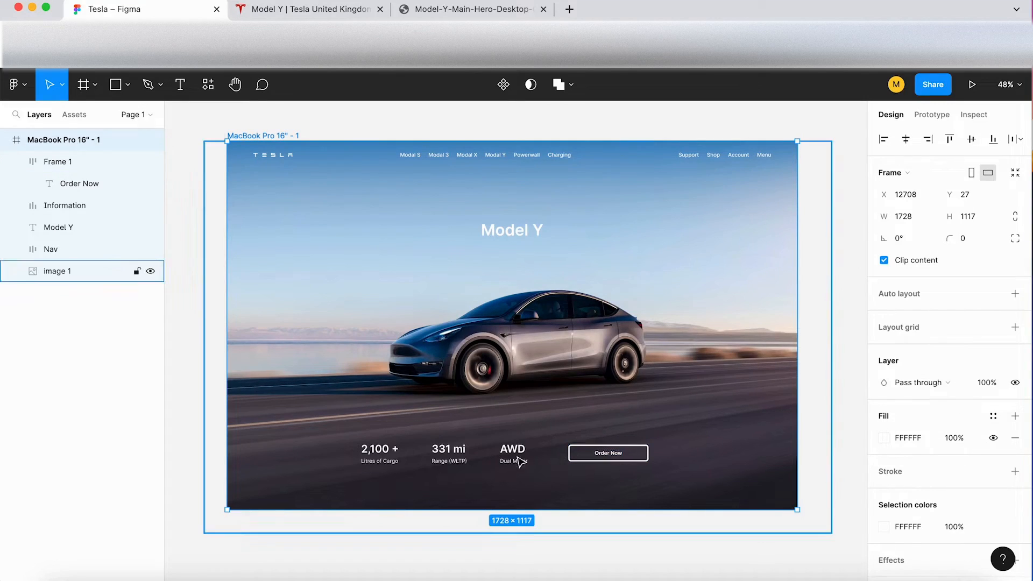
{"action": "left_click", "coordinate": [449, 458]}
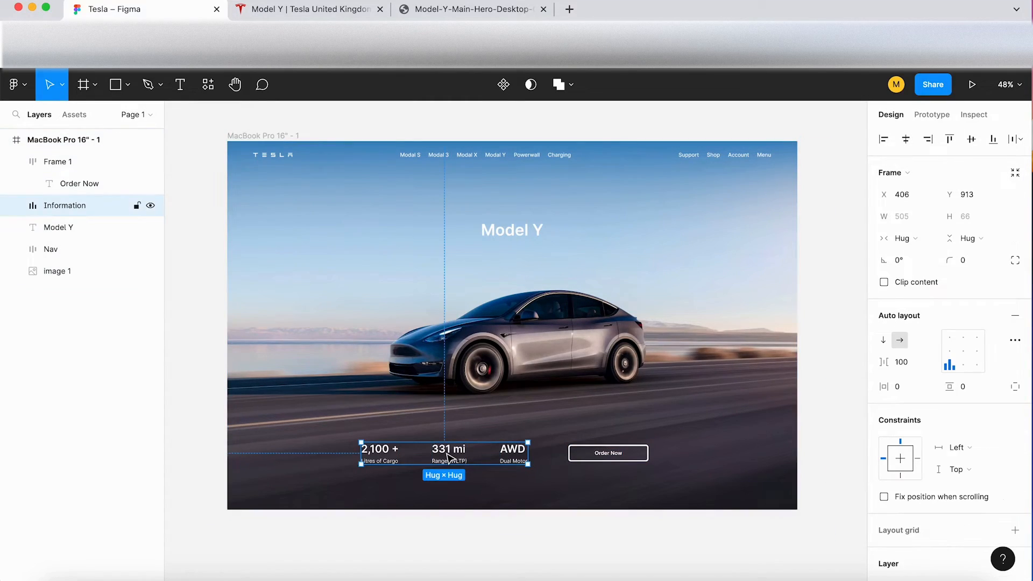
{"action": "left_click", "coordinate": [643, 454]}
{"action": "double_click", "coordinate": [62, 162]}
{"action": "type", "text": "CTA"}
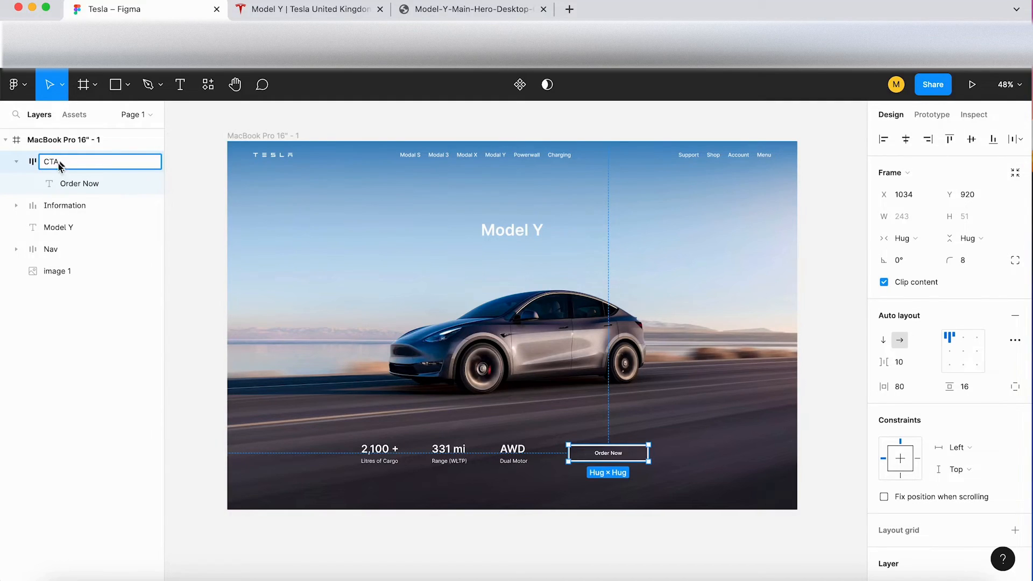
{"action": "left_click", "coordinate": [18, 162]}
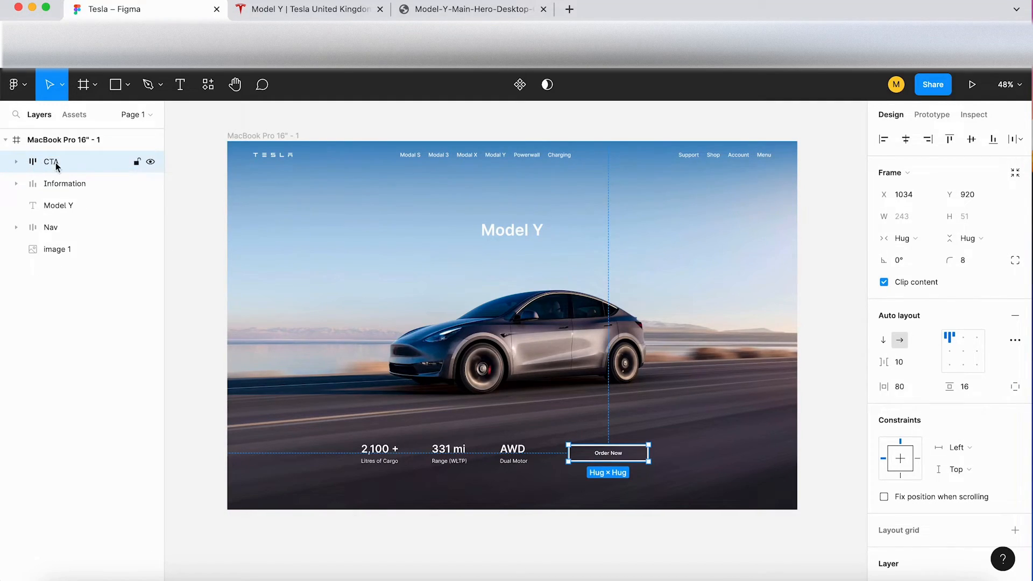
Step: Combine the Information and CTA frames in one auto layout frame and name it Bottom section
{"action": "left_click", "coordinate": [67, 189]}
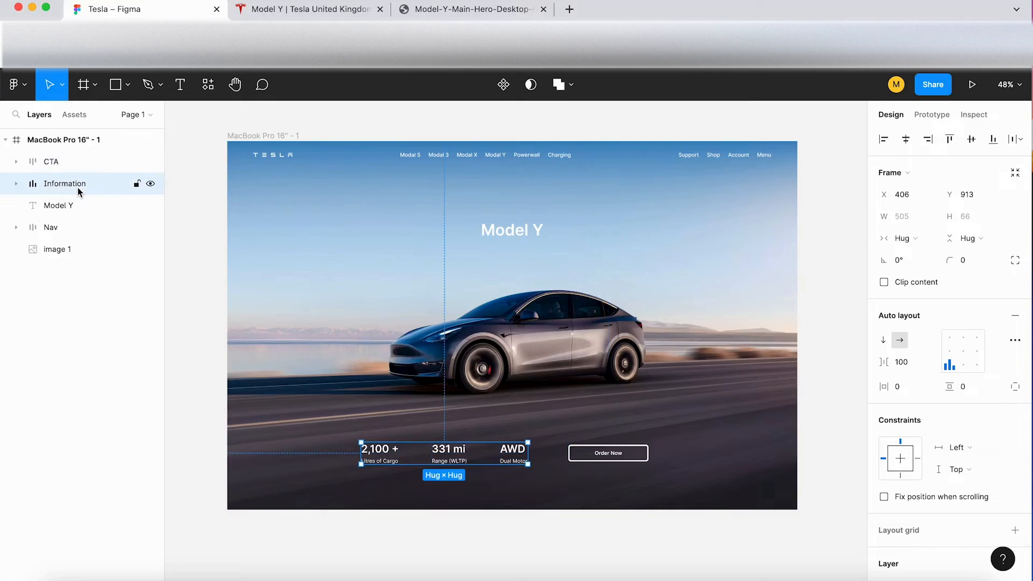
{"action": "left_click", "coordinate": [64, 161], "text": "shift"}
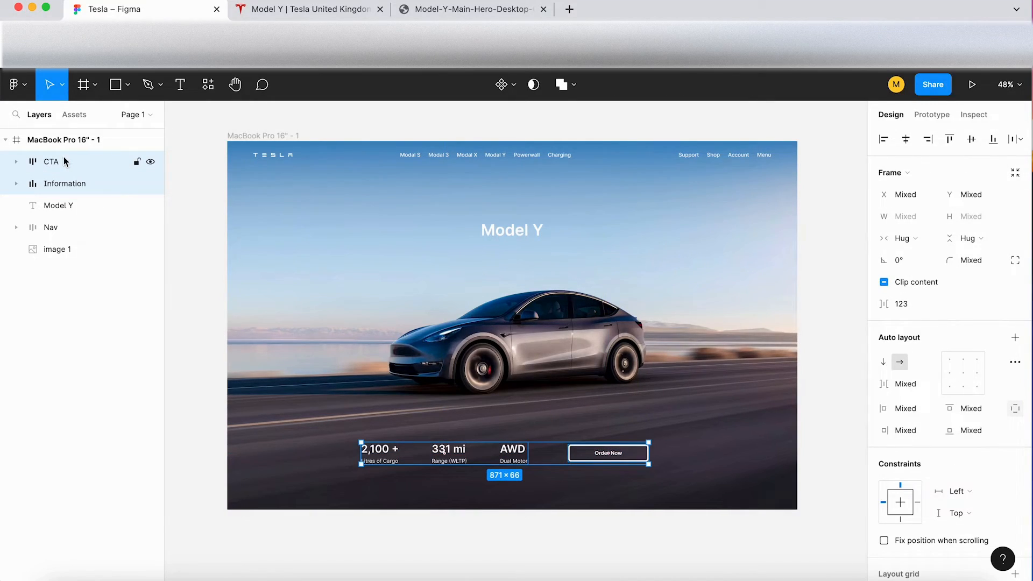
{"action": "key", "text": "shift+a"}
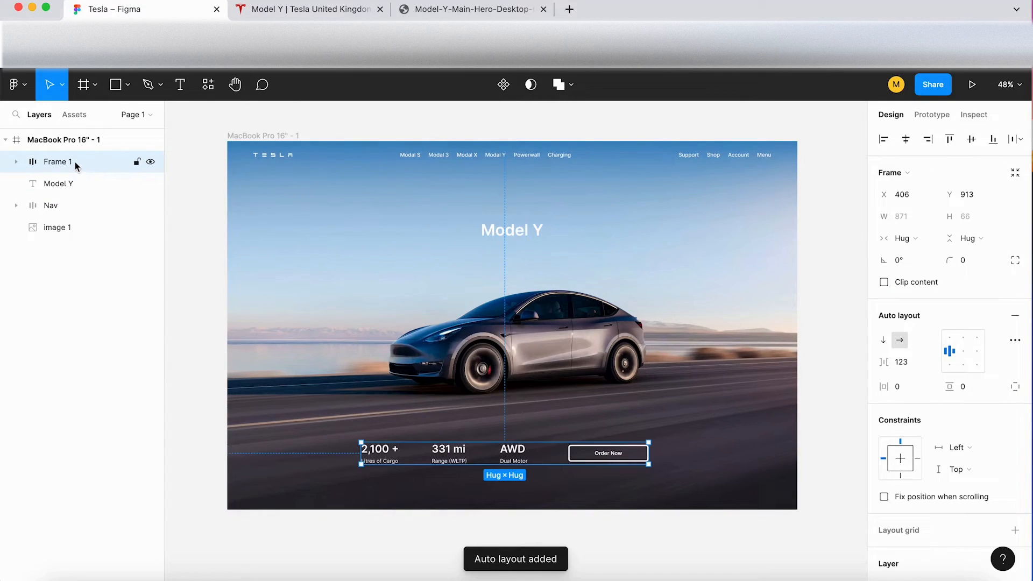
{"action": "double_click", "coordinate": [65, 161]}
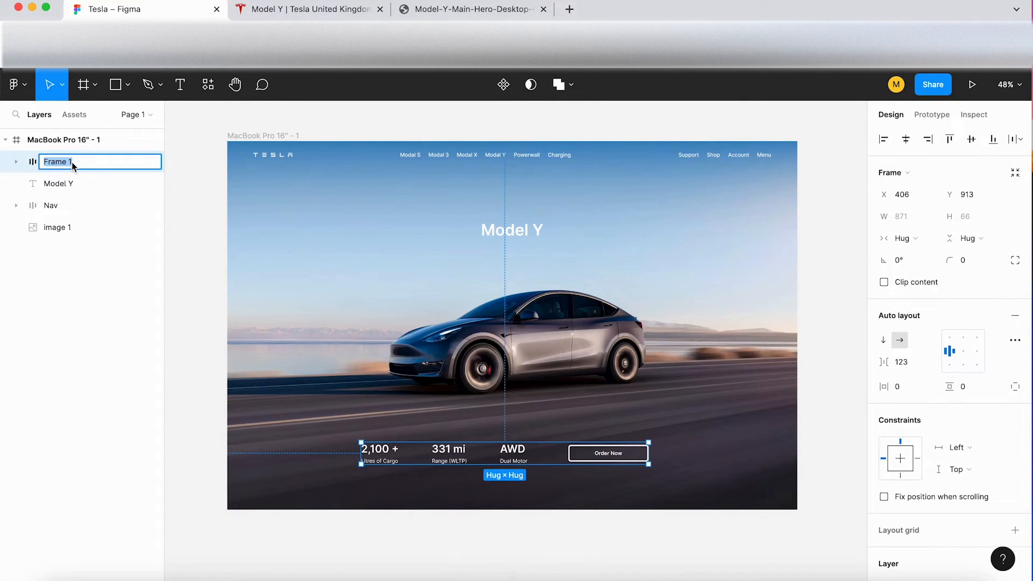
{"action": "type", "text": "Bottom section"}
{"action": "left_click", "coordinate": [574, 548]}
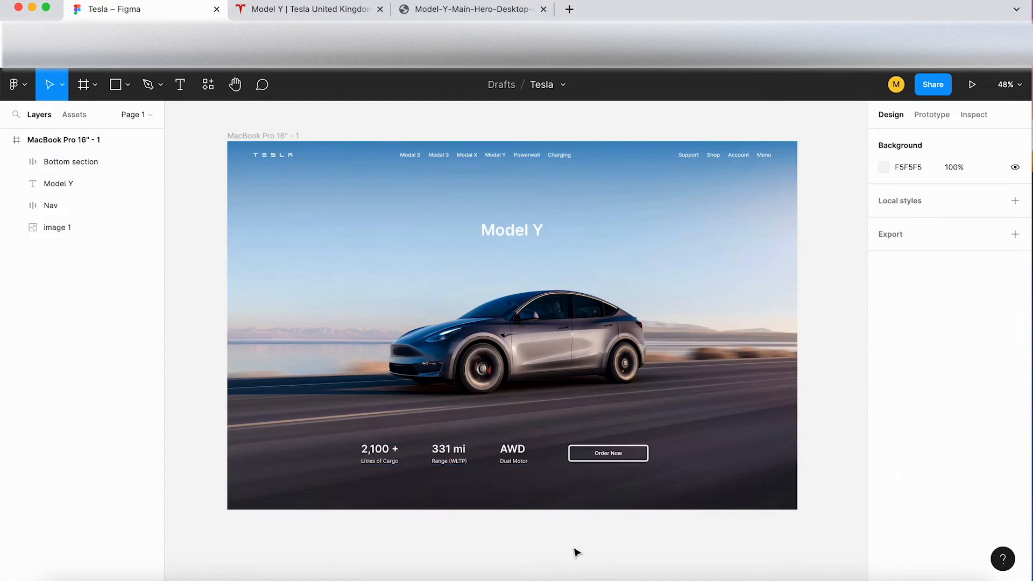
Step: Increase the gap between the specification row and the button to 130 and compare the spacing with the Tesla page
{"action": "left_click", "coordinate": [520, 465]}
{"action": "left_click_drag", "start_coordinate": [885, 366], "coordinate": [899, 367]}
{"action": "left_click", "coordinate": [299, 9]}
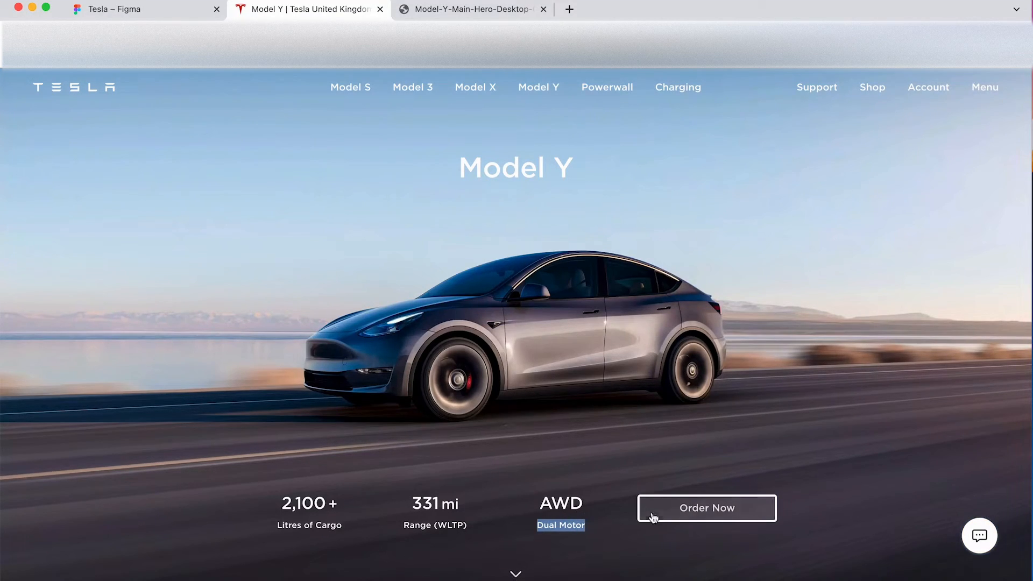
{"action": "left_click", "coordinate": [145, 8]}
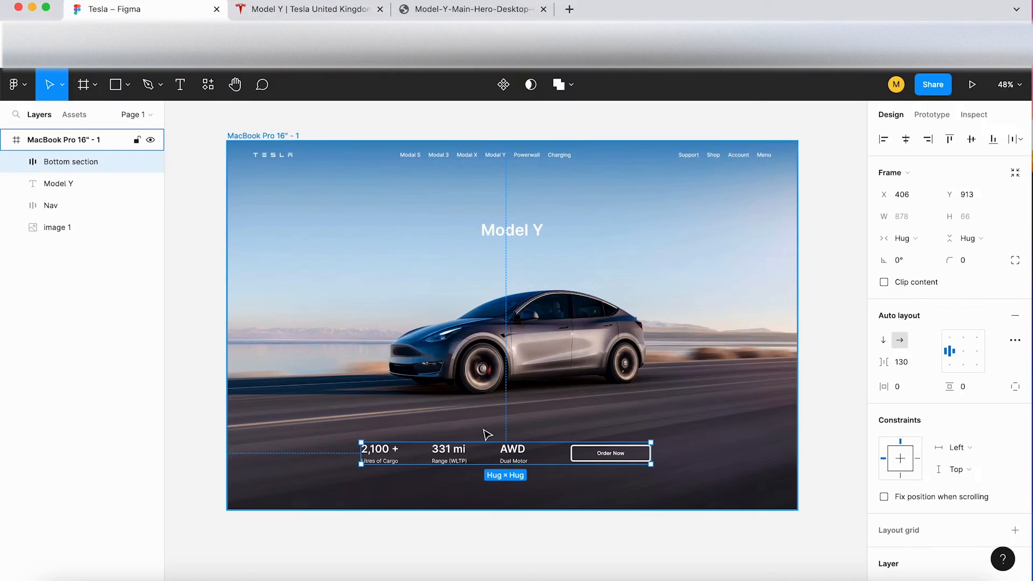
Step: Set the Bottom section's auto layout item spacing to 80
{"action": "left_click", "coordinate": [509, 460]}
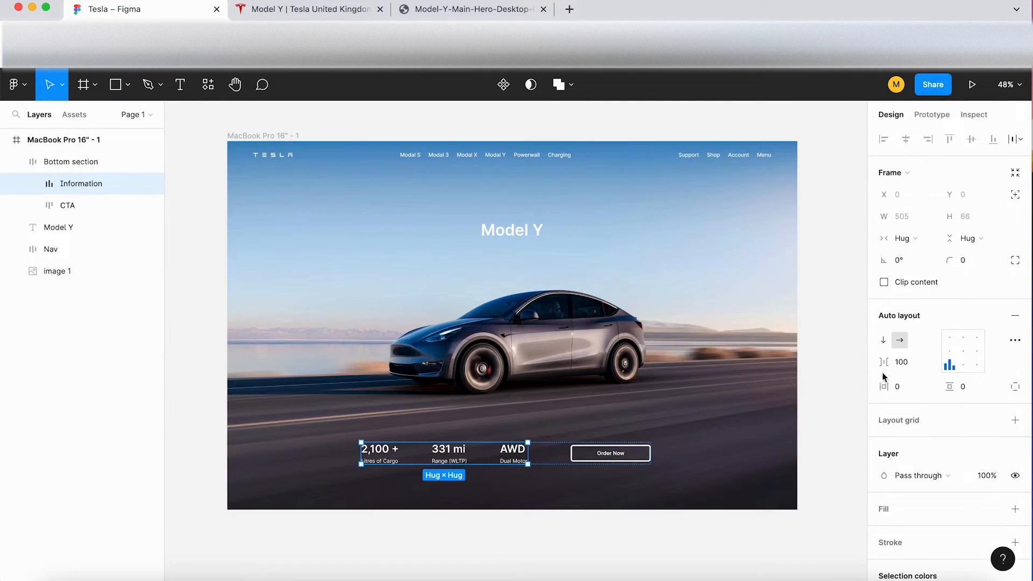
{"action": "left_click", "coordinate": [564, 463]}
{"action": "left_click", "coordinate": [915, 362]}
{"action": "type", "text": "80"}
{"action": "key", "text": "Return"}
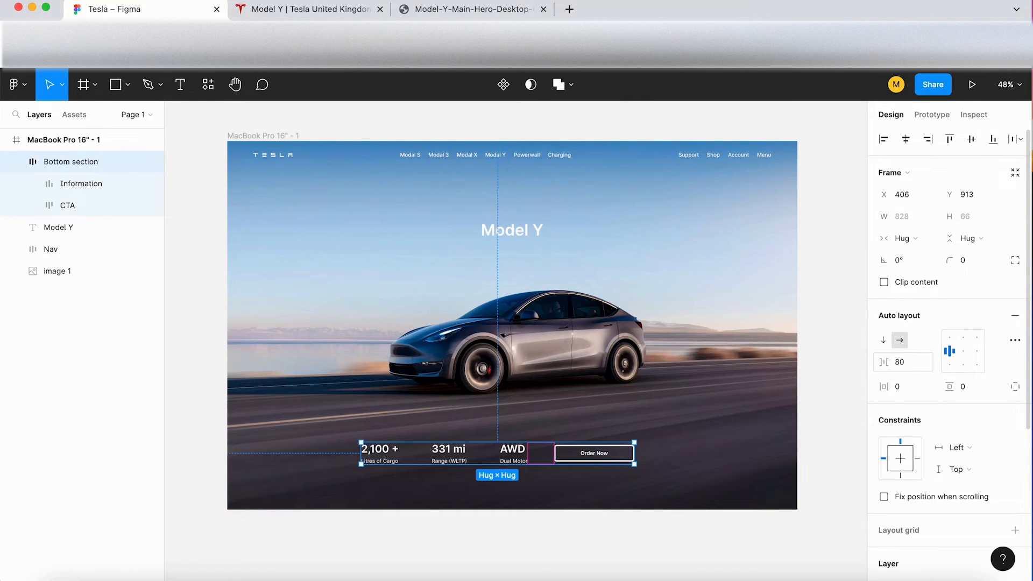
{"action": "left_click", "coordinate": [511, 525]}
Step: Centre the Bottom section horizontally in the frame at X 450, Y 936, and compare its position with the Tesla page
{"action": "left_click", "coordinate": [473, 455]}
{"action": "left_click_drag", "start_coordinate": [473, 455], "coordinate": [498, 463]}
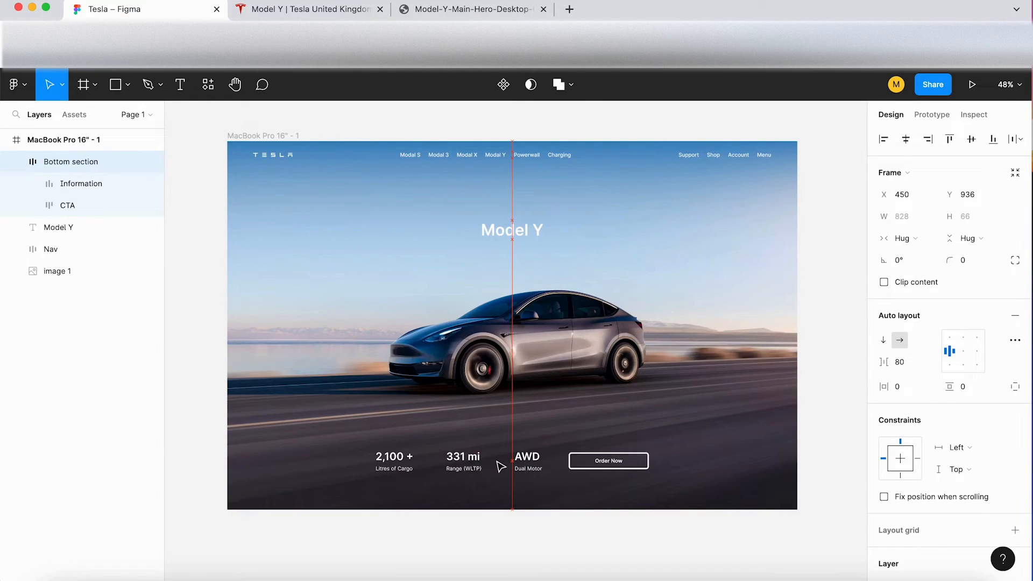
{"action": "left_click", "coordinate": [267, 10]}
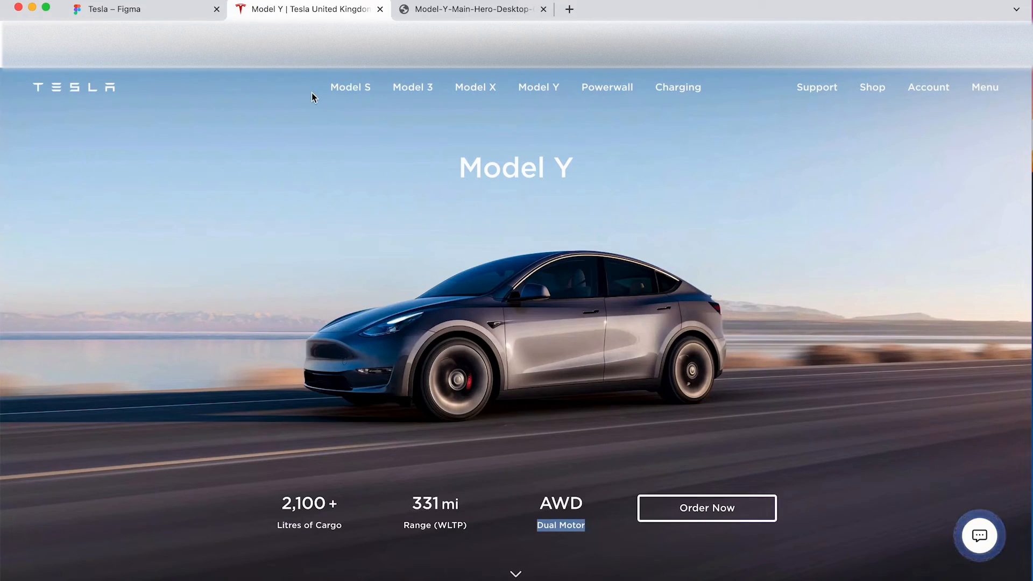
{"action": "left_click", "coordinate": [174, 9]}
Step: Nudge the Bottom section down to Y 951 and deselect it
{"action": "key", "text": "Down"}
{"action": "key", "text": "Down"}
{"action": "key", "text": "Down"}
{"action": "key", "text": "Down"}
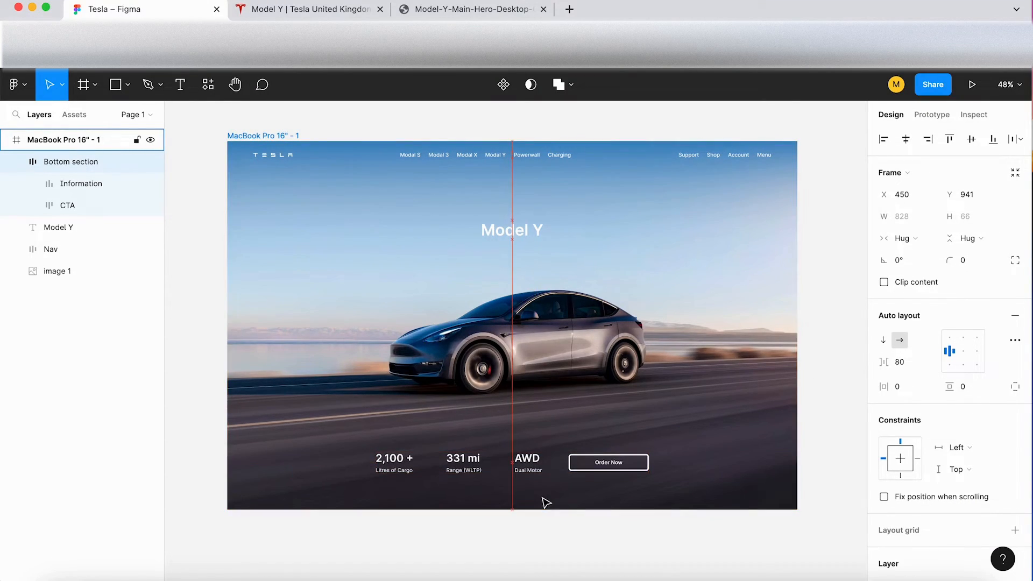
{"action": "key", "text": "shift+Down"}
{"action": "scroll", "coordinate": [547, 503], "scroll_direction": "up", "scroll_amount": 3}
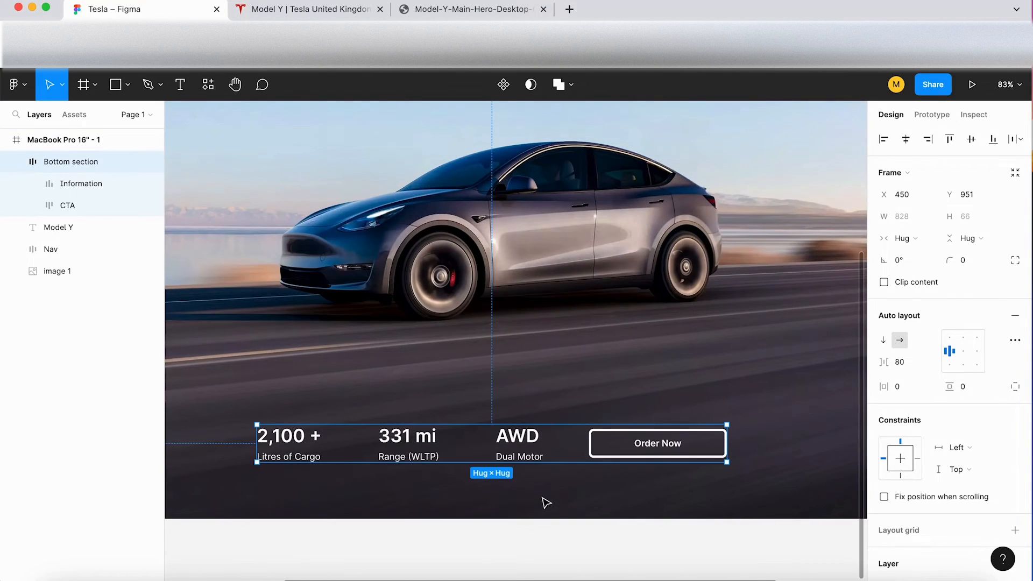
{"action": "scroll", "coordinate": [547, 503], "scroll_direction": "up", "scroll_amount": 5}
{"action": "left_click", "coordinate": [546, 534]}
Step: Examine the whole landing page design and compare its layout and proportions with the original Tesla Model Y page
{"action": "scroll", "coordinate": [547, 534], "scroll_direction": "down", "scroll_amount": 6}
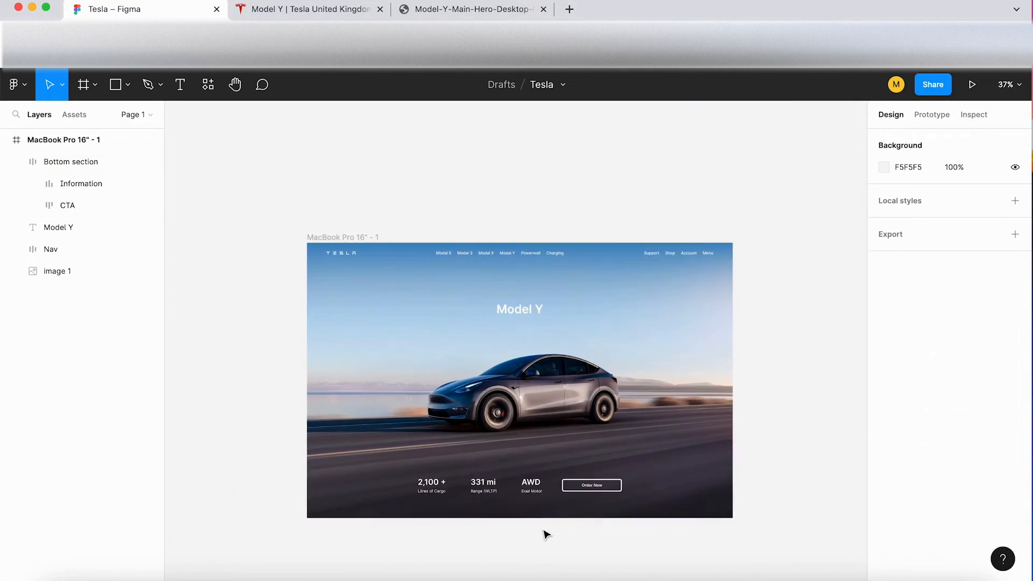
{"action": "scroll", "coordinate": [546, 534], "scroll_direction": "up", "scroll_amount": 2}
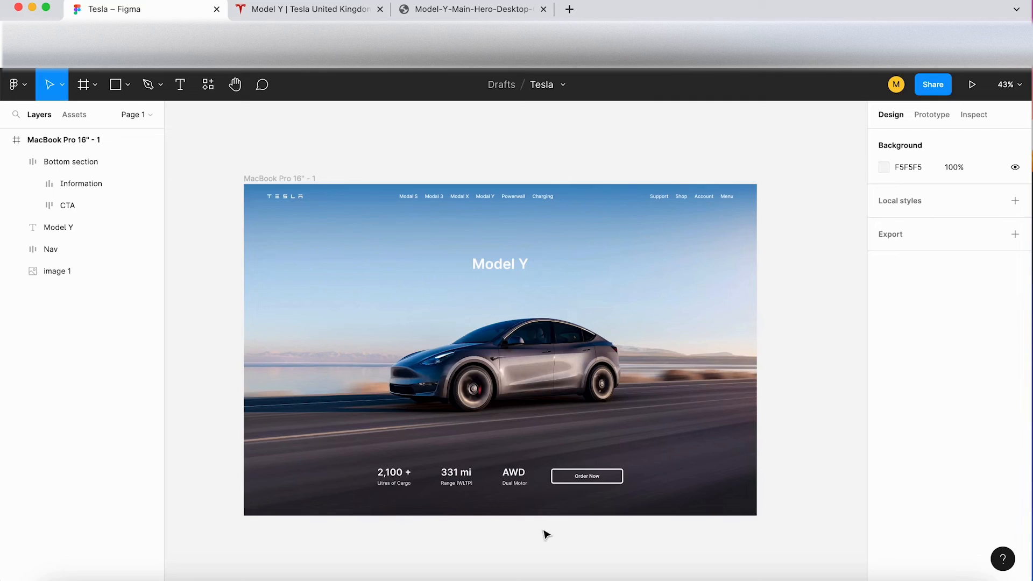
{"action": "left_click", "coordinate": [296, 8]}
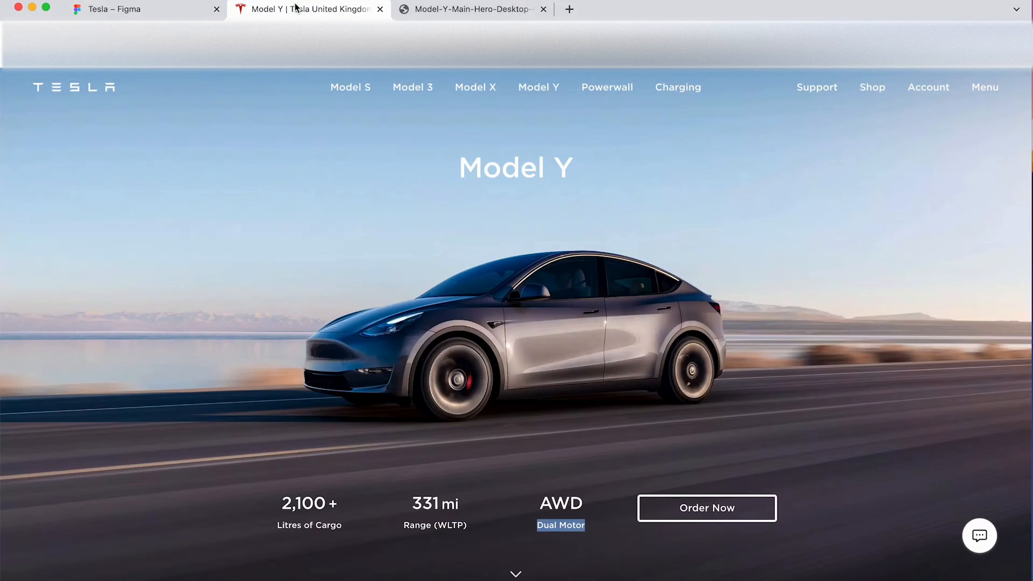
{"action": "left_click", "coordinate": [171, 14]}
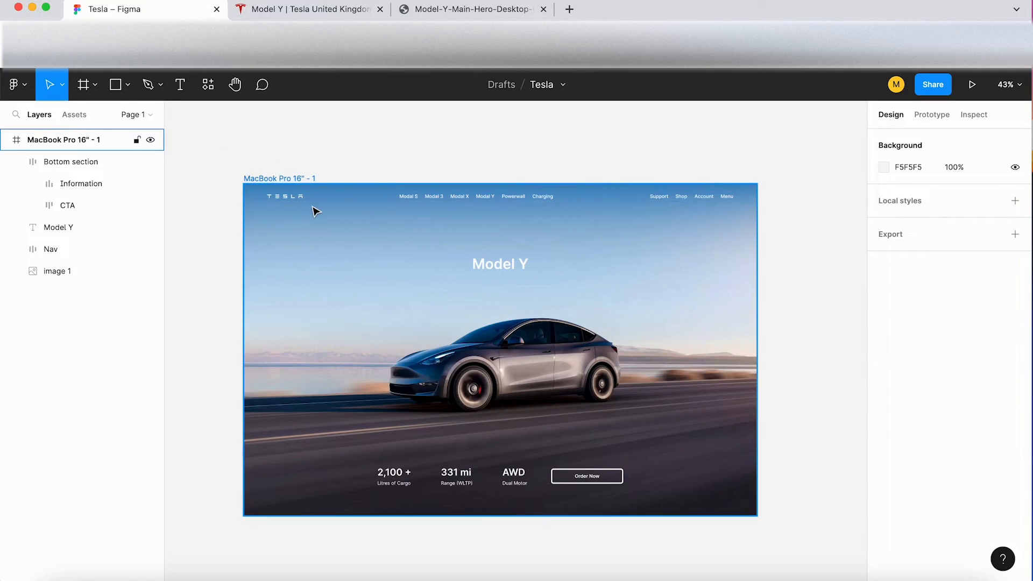
{"action": "scroll", "coordinate": [315, 210], "scroll_direction": "up", "scroll_amount": 2}
{"action": "scroll", "coordinate": [315, 210], "scroll_direction": "right", "scroll_amount": 1}
{"action": "scroll", "coordinate": [316, 211], "scroll_direction": "down", "scroll_amount": 1}
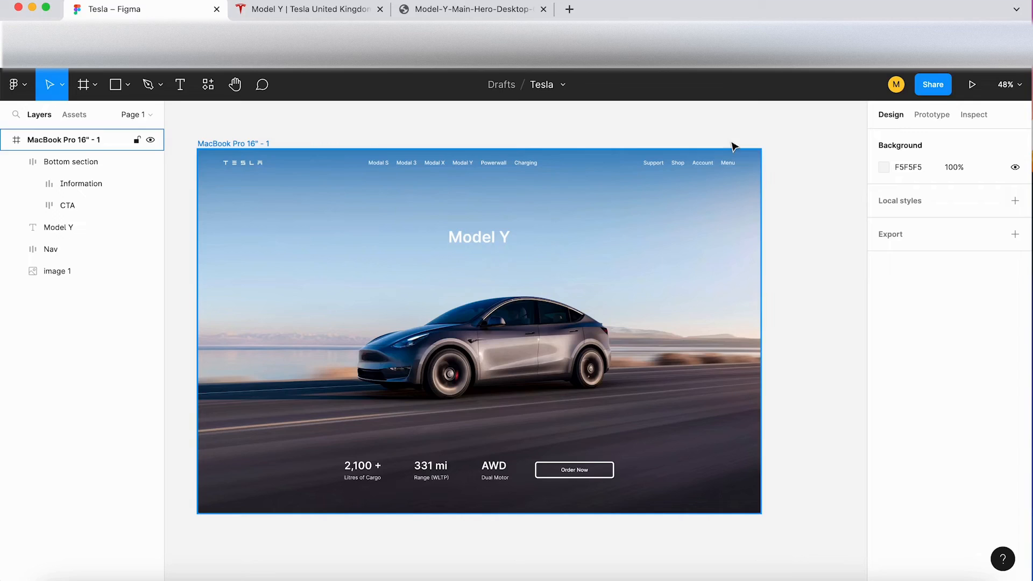
{"action": "left_click", "coordinate": [295, 9]}
{"action": "left_click", "coordinate": [152, 16]}
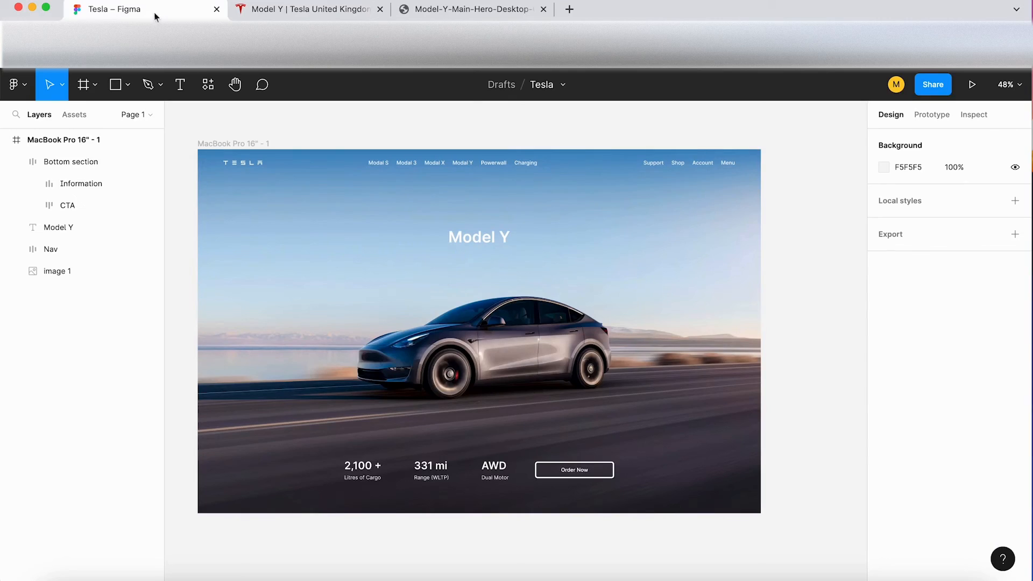
{"action": "left_click", "coordinate": [278, 9]}
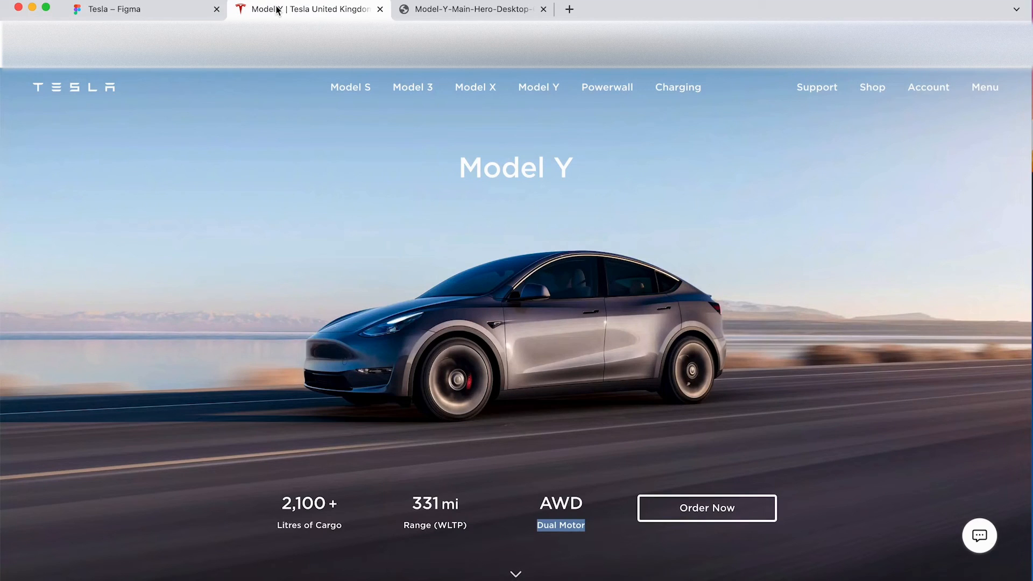
{"action": "left_click", "coordinate": [906, 389]}
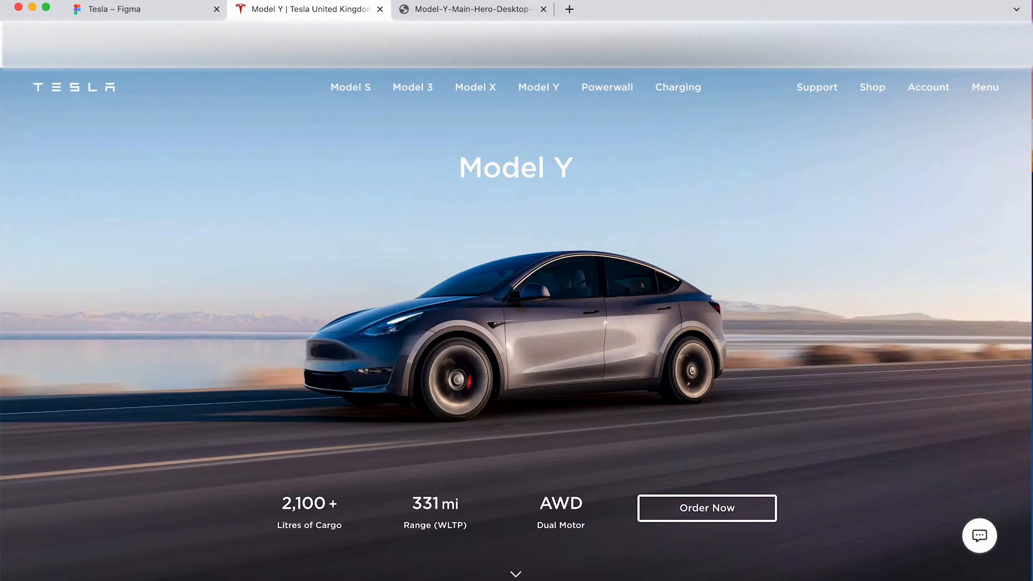
{"action": "left_click", "coordinate": [129, 9]}
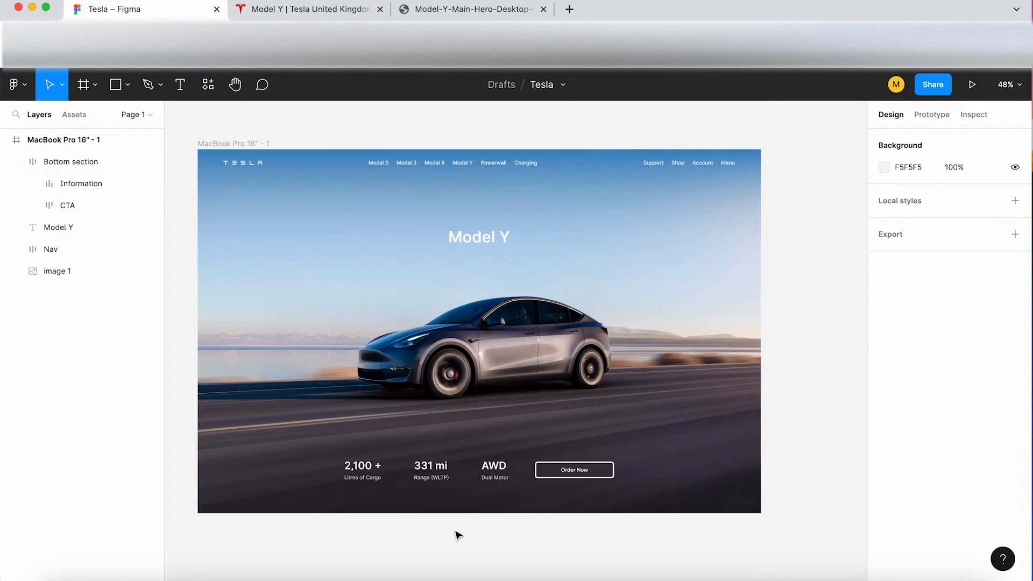
Step: Insert the chevron-down icon from the Feather Icons plugin, searching for "chevron", and close the plugin
{"action": "left_click", "coordinate": [208, 85]}
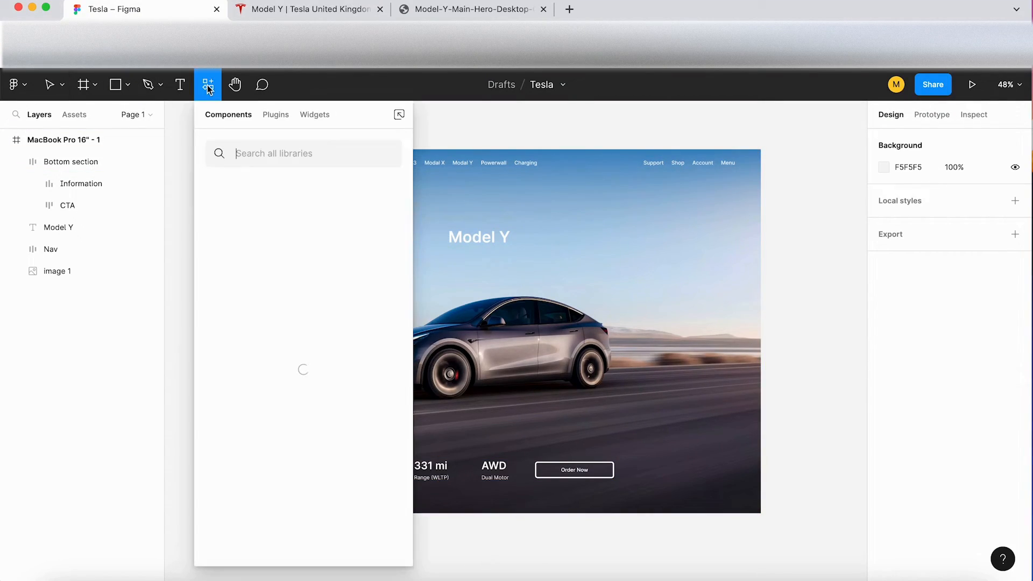
{"action": "left_click", "coordinate": [278, 117]}
{"action": "mouse_move", "coordinate": [389, 213]}
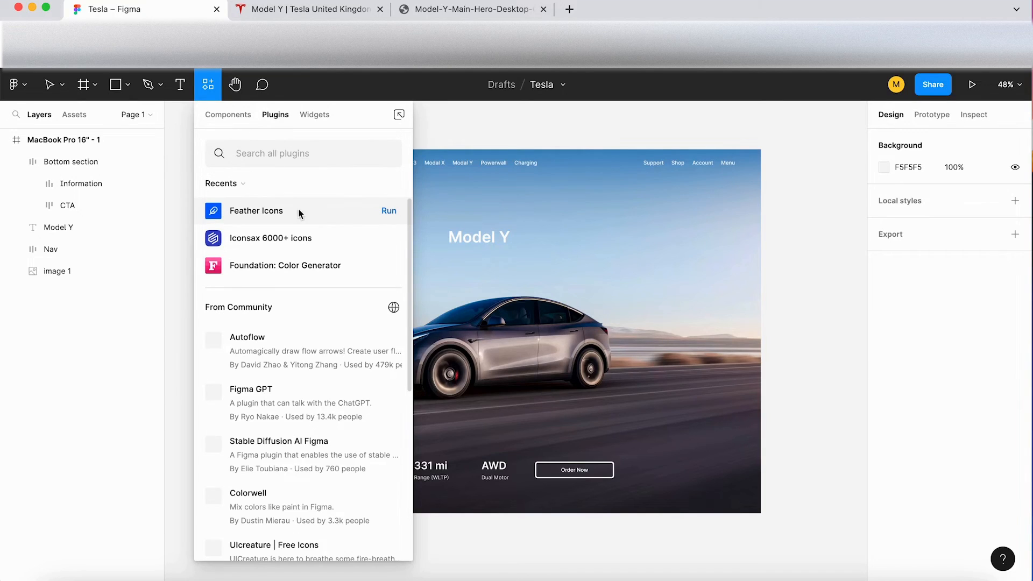
{"action": "left_click", "coordinate": [395, 215]}
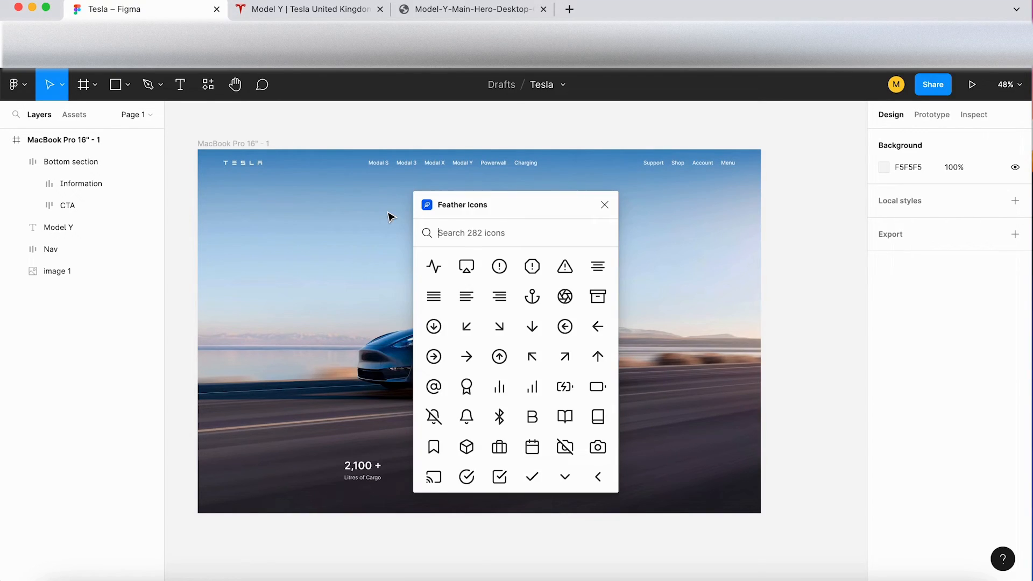
{"action": "type", "text": "chevron"}
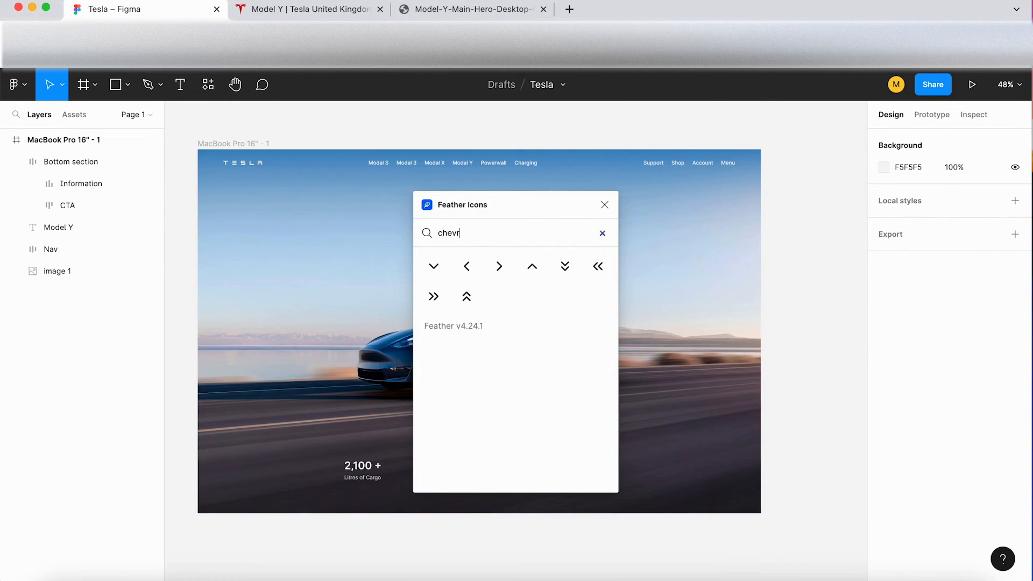
{"action": "left_click", "coordinate": [435, 268]}
{"action": "left_click", "coordinate": [603, 205]}
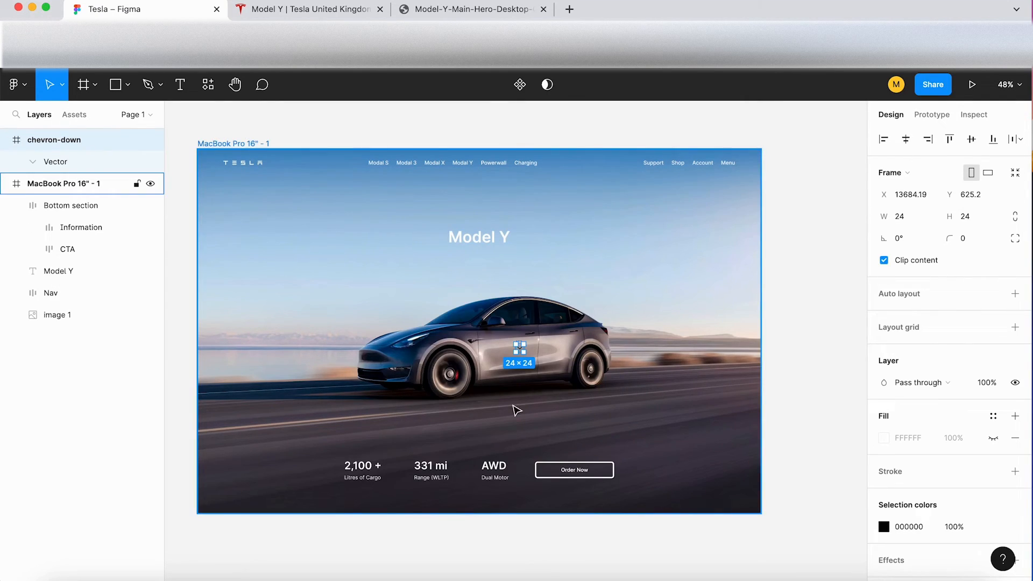
Step: Recolour the chevron-down icon to white, FFFFFF
{"action": "scroll", "coordinate": [517, 410], "scroll_direction": "up", "scroll_amount": 5}
{"action": "left_click", "coordinate": [884, 527]}
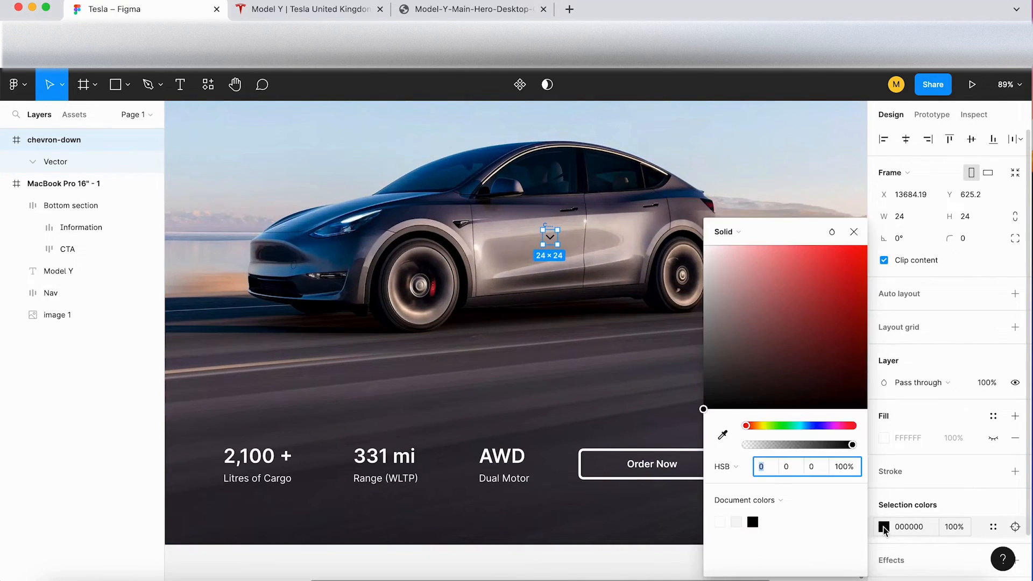
{"action": "left_click_drag", "start_coordinate": [721, 318], "coordinate": [627, 139]}
Step: Move the chevron icon below the Bottom section near the frame's lower edge and nest its layer inside the MacBook Pro 16" frame
{"action": "left_click_drag", "start_coordinate": [551, 242], "coordinate": [515, 529]}
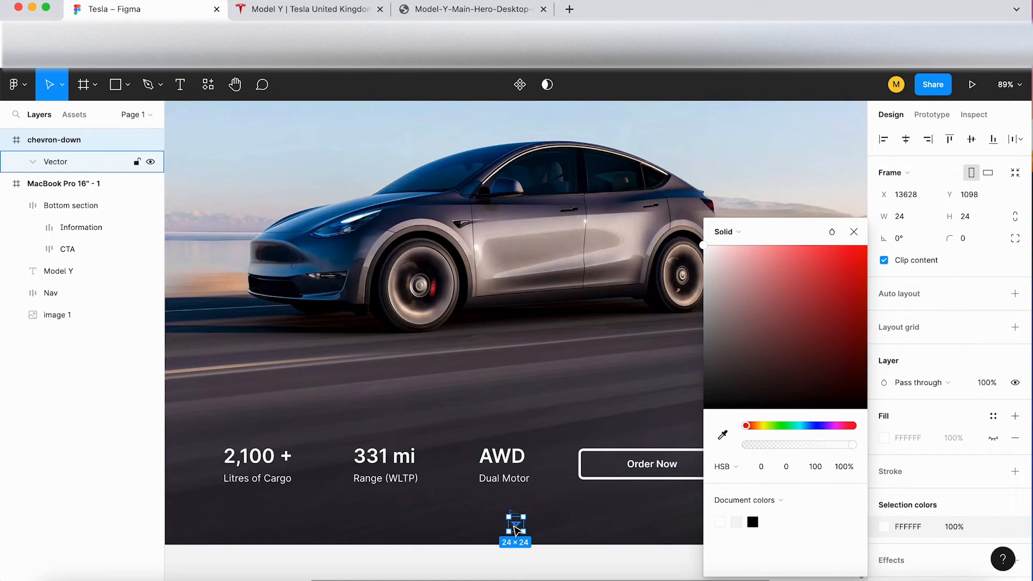
{"action": "scroll", "coordinate": [516, 529], "scroll_direction": "down", "scroll_amount": 2}
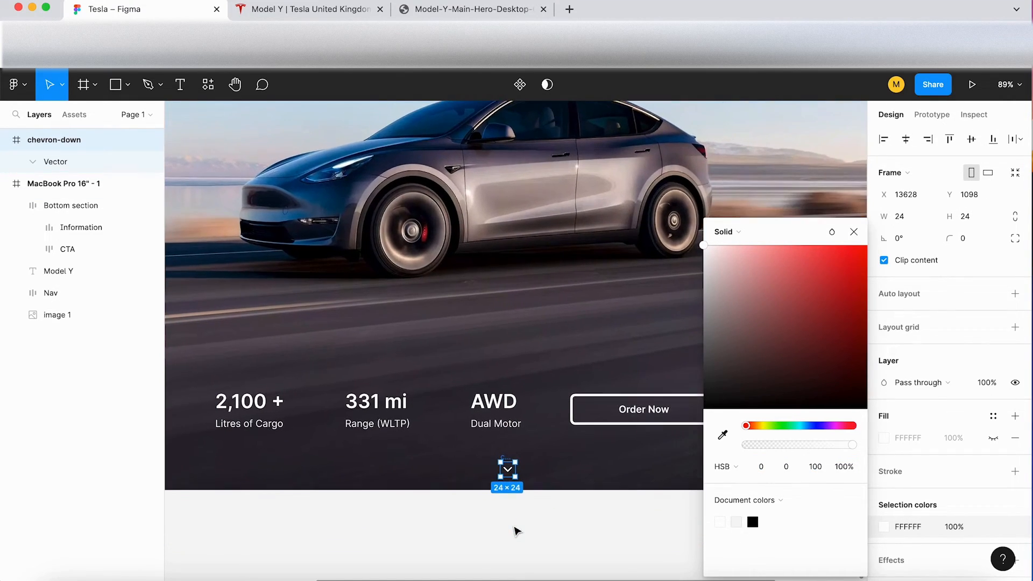
{"action": "left_click", "coordinate": [861, 238]}
{"action": "scroll", "coordinate": [521, 378], "scroll_direction": "down", "scroll_amount": 3}
{"action": "scroll", "coordinate": [510, 360], "scroll_direction": "up", "scroll_amount": 5}
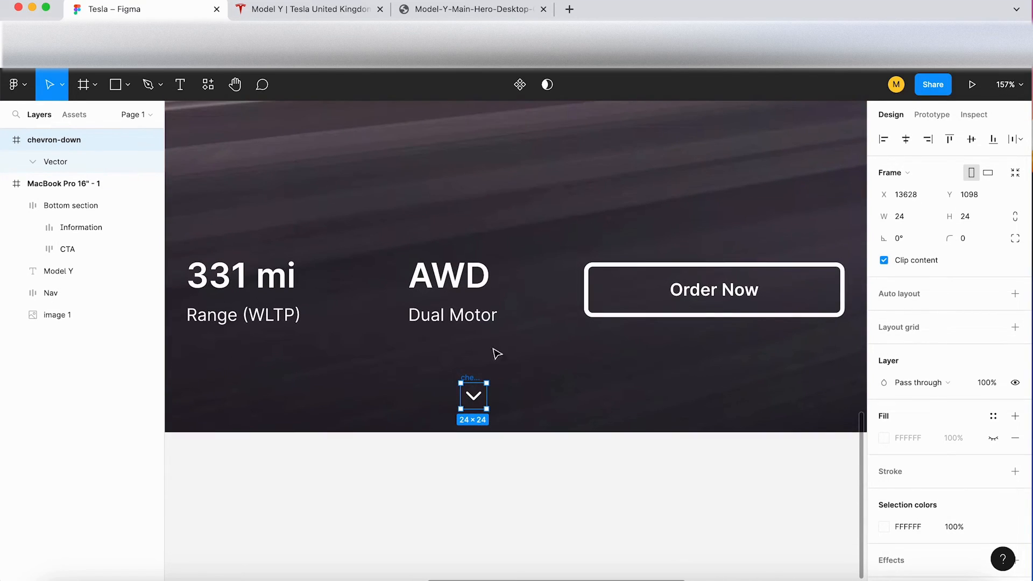
{"action": "left_click_drag", "start_coordinate": [63, 133], "coordinate": [83, 192]}
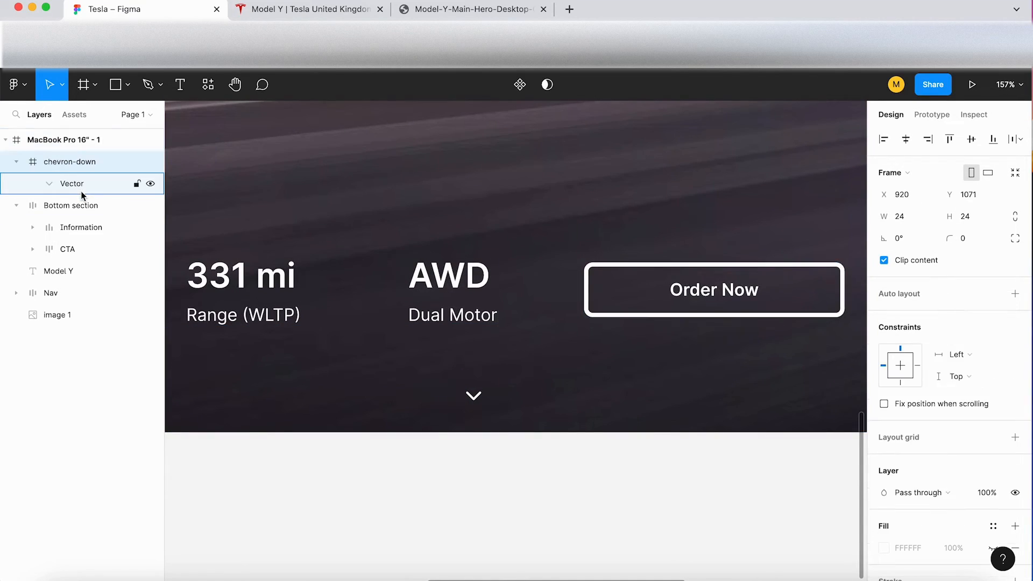
Step: Check the chevron's placement on the Tesla page, nudge the icon up to Y 1069 and centre it horizontally in the frame at X 852
{"action": "left_click", "coordinate": [295, 12]}
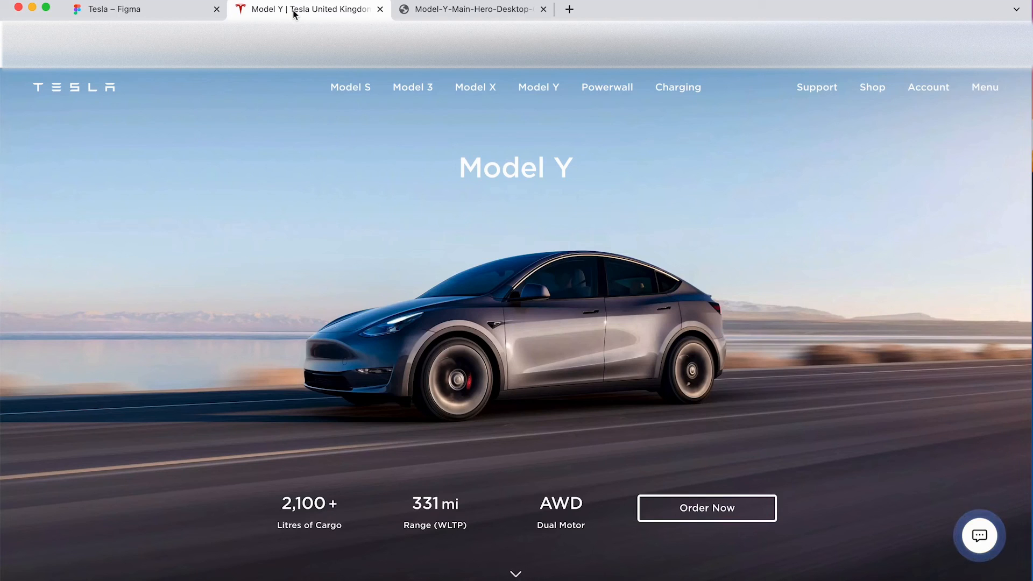
{"action": "left_click", "coordinate": [172, 8]}
{"action": "key", "text": "Up"}
{"action": "key", "text": "Up"}
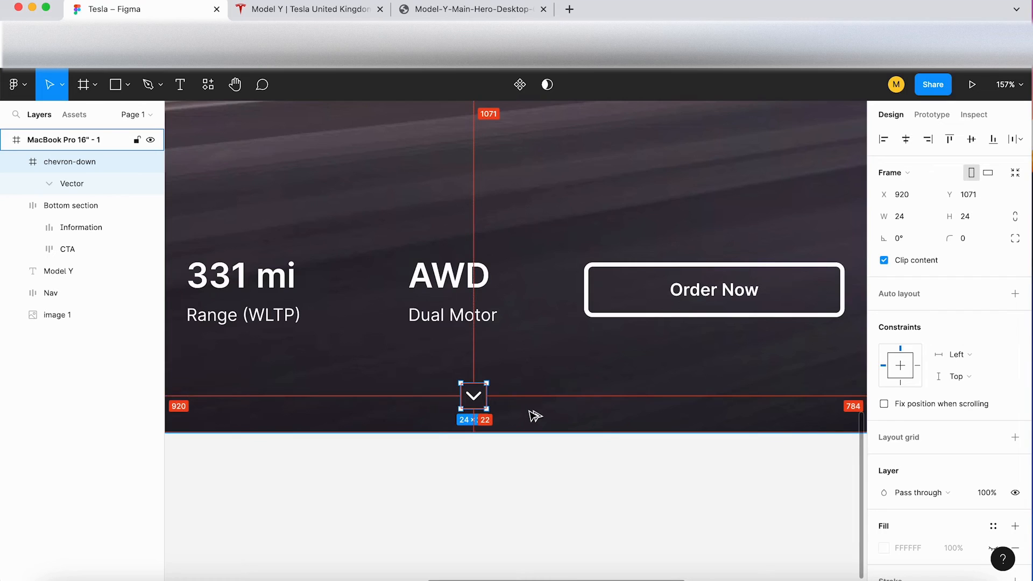
{"action": "key", "text": "alt"}
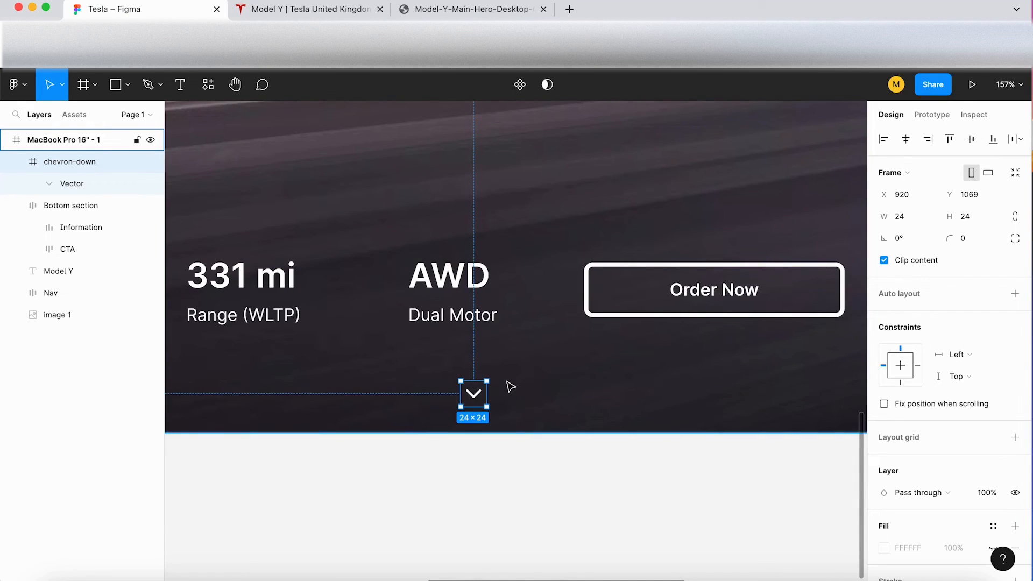
{"action": "left_click", "coordinate": [906, 140]}
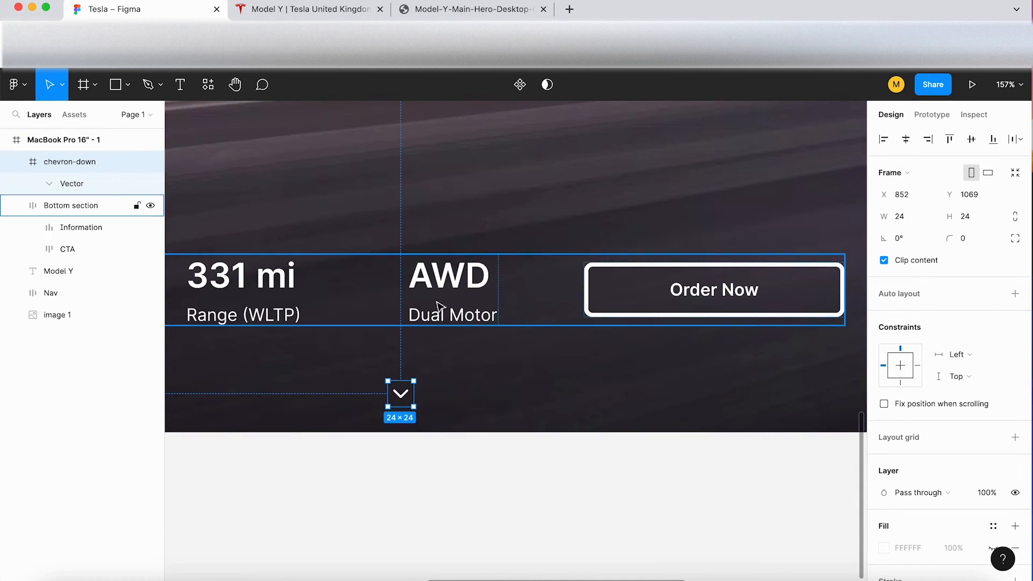
{"action": "scroll", "coordinate": [390, 317], "scroll_direction": "down", "scroll_amount": 5}
{"action": "left_click", "coordinate": [431, 426]}
Step: Examine the complete landing page design with the chevron and compare it with the original Tesla Model Y page
{"action": "scroll", "coordinate": [432, 426], "scroll_direction": "up", "scroll_amount": 1}
{"action": "scroll", "coordinate": [432, 426], "scroll_direction": "left", "scroll_amount": 1}
{"action": "scroll", "coordinate": [431, 426], "scroll_direction": "up", "scroll_amount": 2}
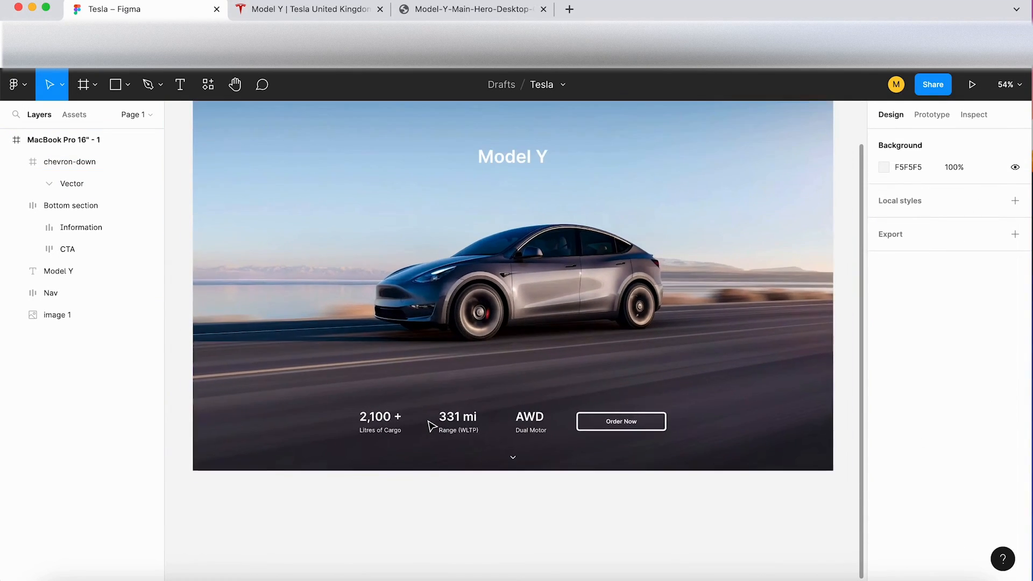
{"action": "scroll", "coordinate": [429, 425], "scroll_direction": "up", "scroll_amount": 3}
{"action": "left_click", "coordinate": [513, 443]}
{"action": "scroll", "coordinate": [515, 453], "scroll_direction": "up", "scroll_amount": 5}
{"action": "scroll", "coordinate": [515, 453], "scroll_direction": "down", "scroll_amount": 9}
{"action": "scroll", "coordinate": [515, 454], "scroll_direction": "up", "scroll_amount": 3}
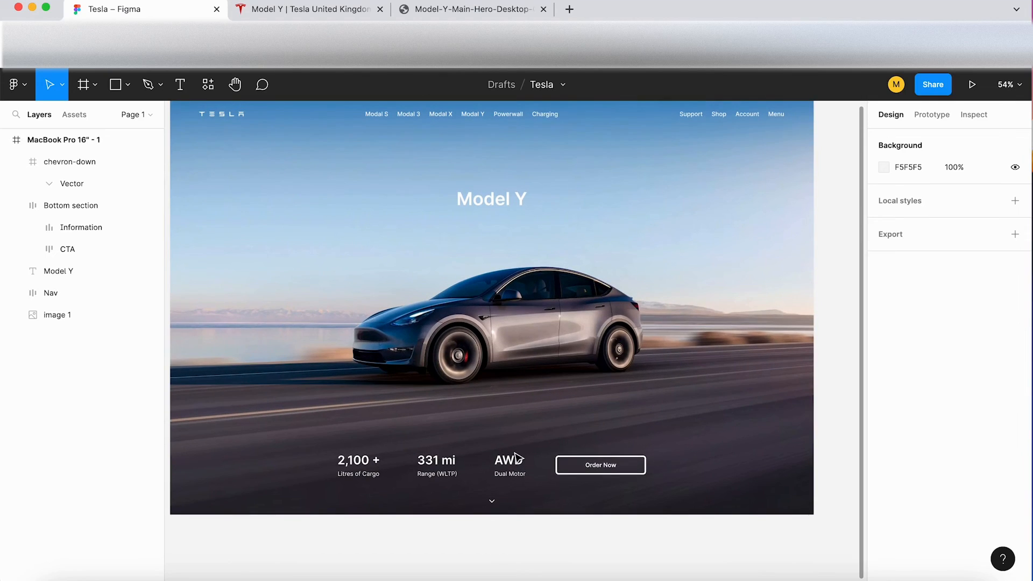
{"action": "scroll", "coordinate": [516, 457], "scroll_direction": "up", "scroll_amount": 1}
{"action": "scroll", "coordinate": [516, 457], "scroll_direction": "right", "scroll_amount": 1}
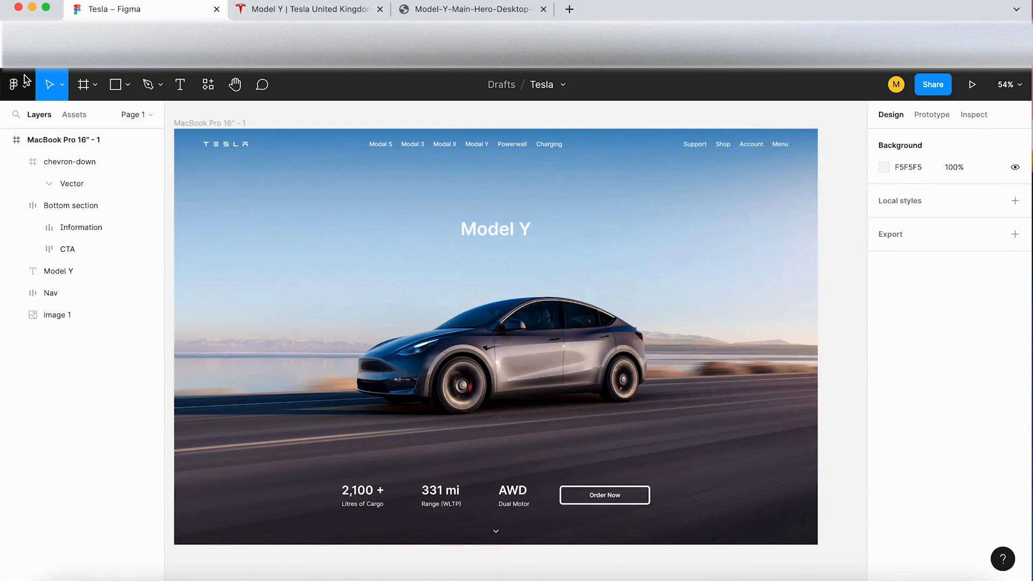
{"action": "key", "text": "shift+1"}
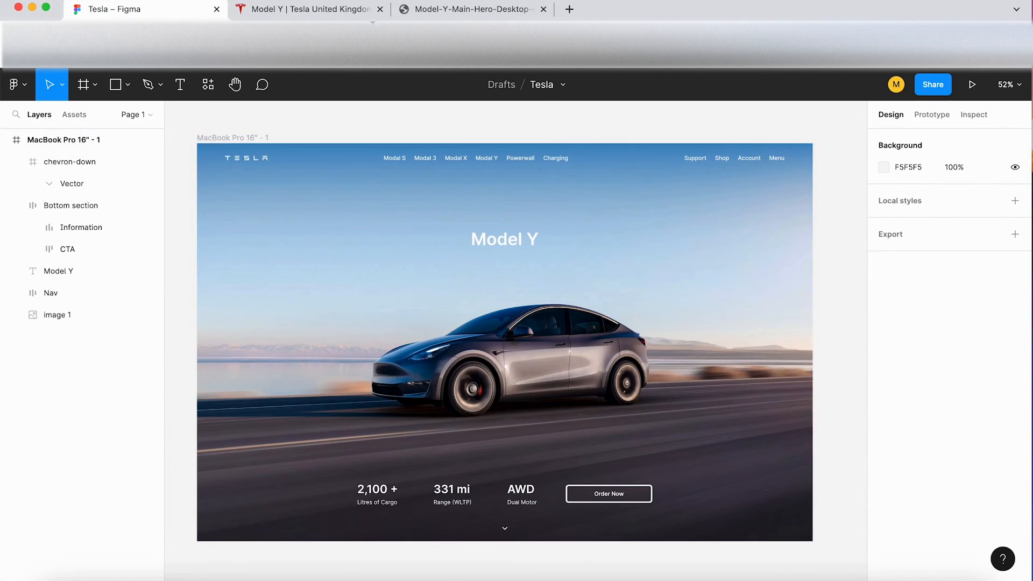
{"action": "left_click", "coordinate": [323, 13]}
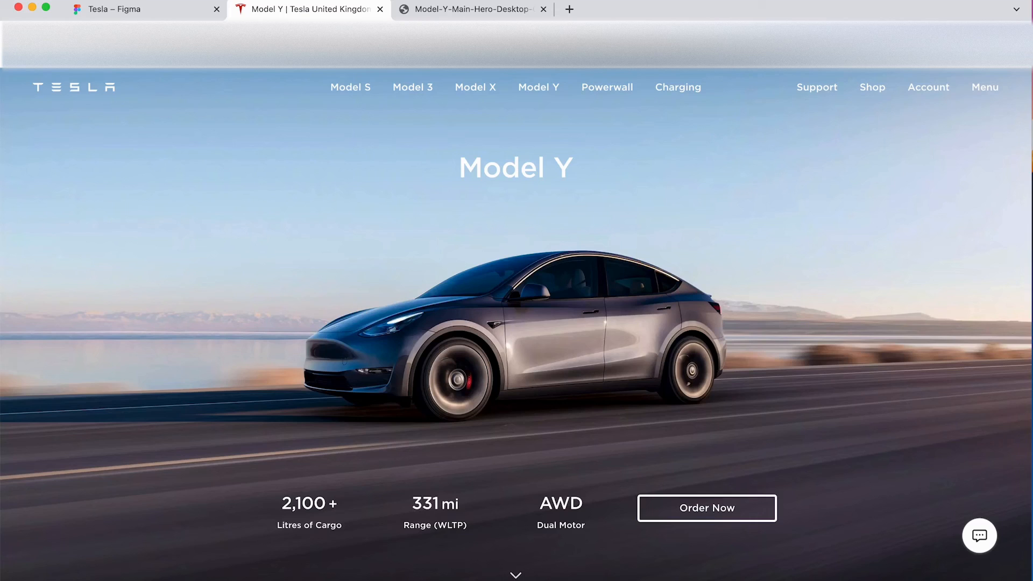
{"action": "left_click", "coordinate": [154, 9]}
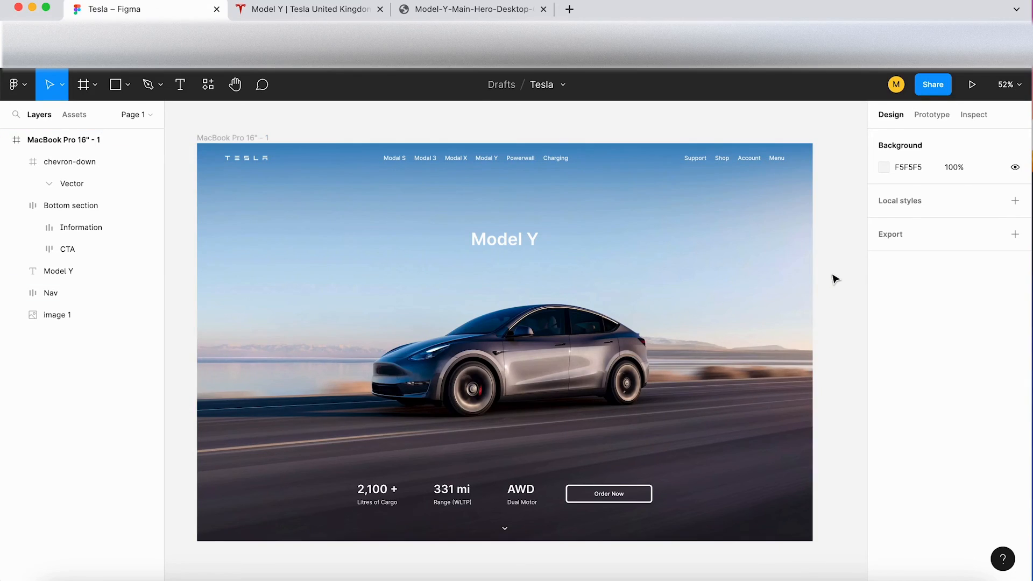